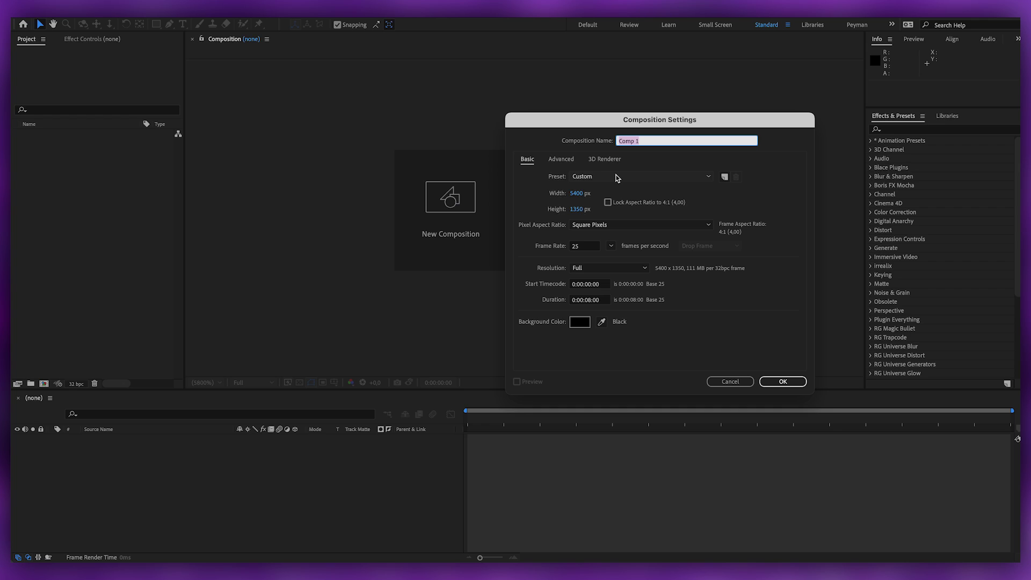
# Step: Create a composition named Abstract_3D_Layer_ at 1080 x 1350 px and 25 fps with a black background
pyautogui.write('Abstract_3D_Layer_')
pyautogui.click(577, 190)
pyautogui.write('1080')
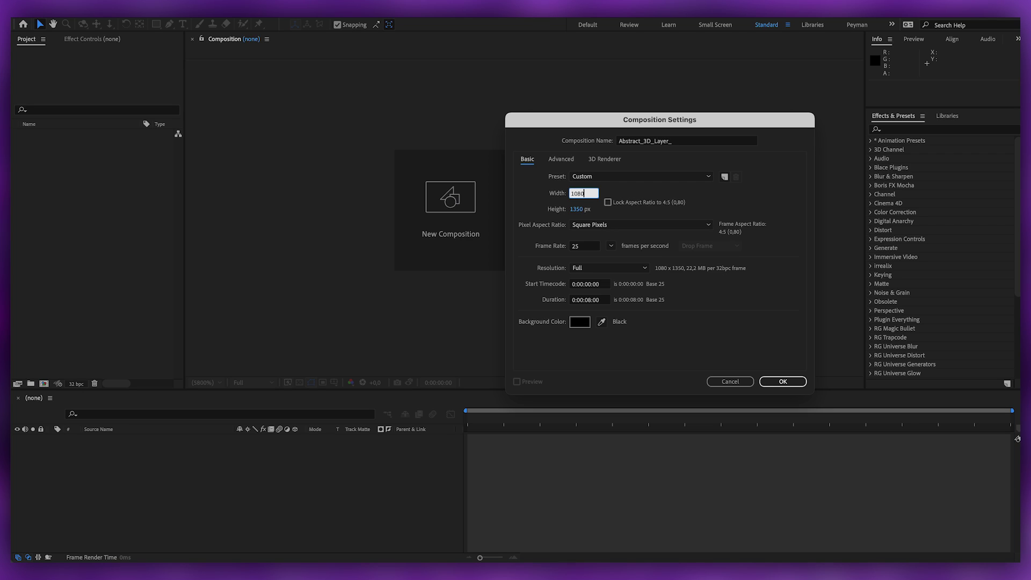
pyautogui.press('Tab')
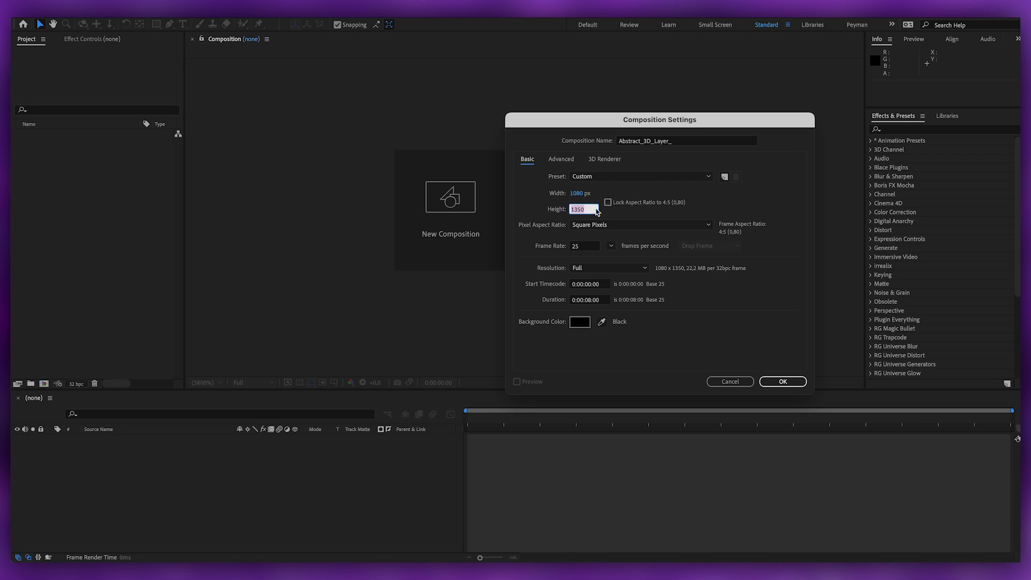
pyautogui.click(646, 213)
pyautogui.click(611, 246)
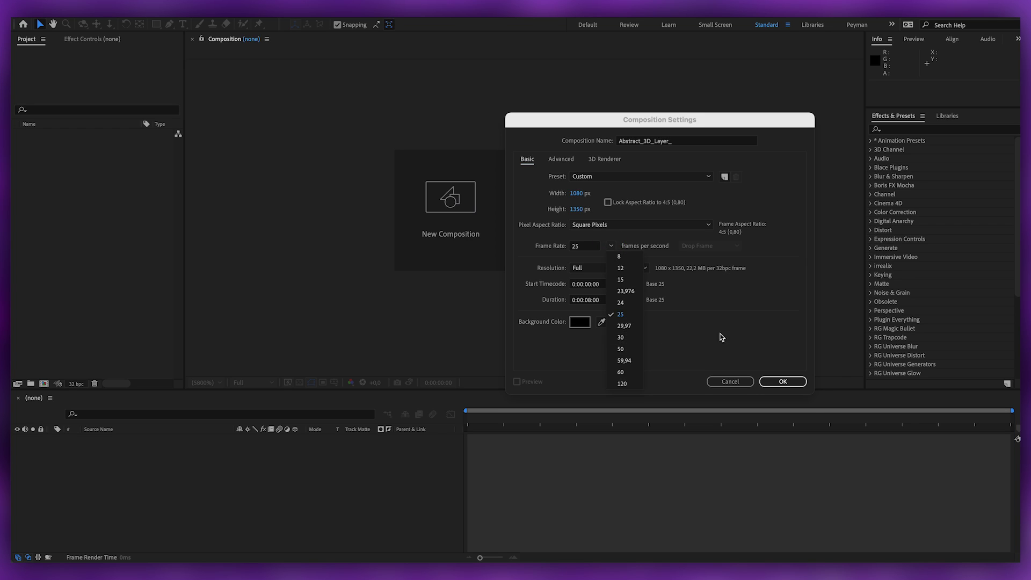
pyautogui.click(555, 300)
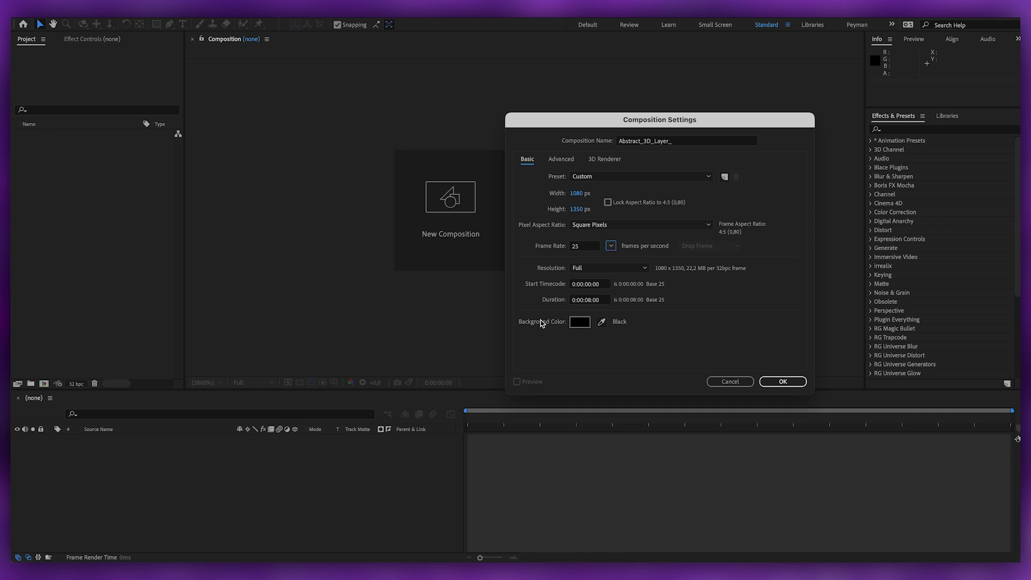
pyautogui.click(577, 323)
pyautogui.moveTo(414, 319); pyautogui.dragTo(256, 469)
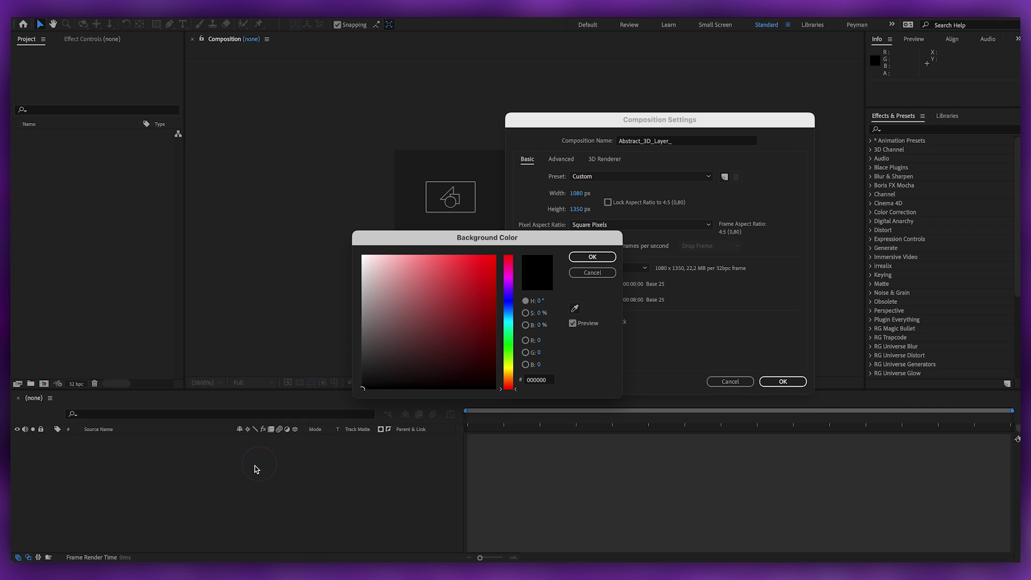
pyautogui.press('Return')
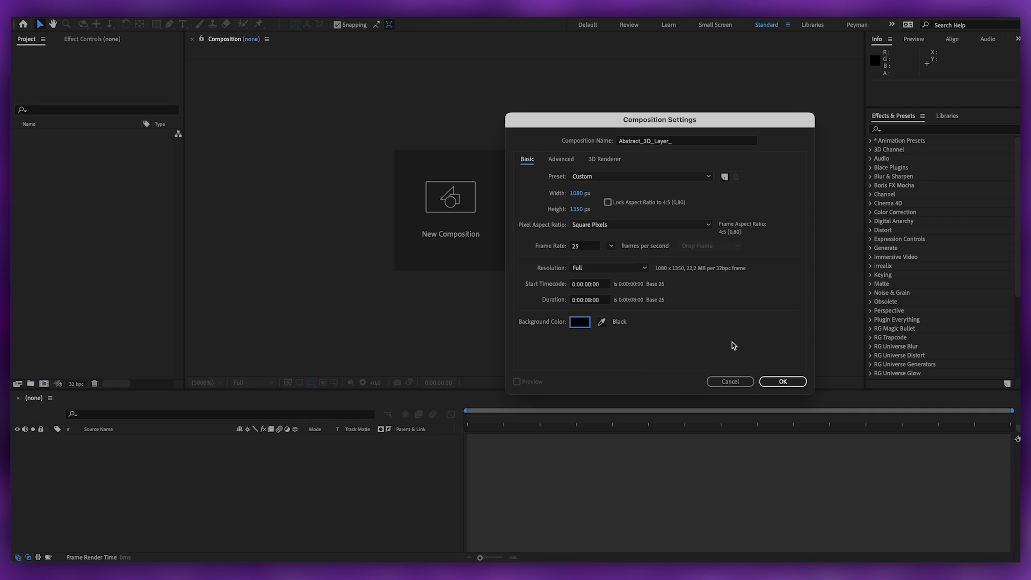
pyautogui.click(782, 382)
# Step: Add a new solid layer named Element 3D to the composition
pyautogui.rightClick(120, 416)
pyautogui.moveTo(177, 423)
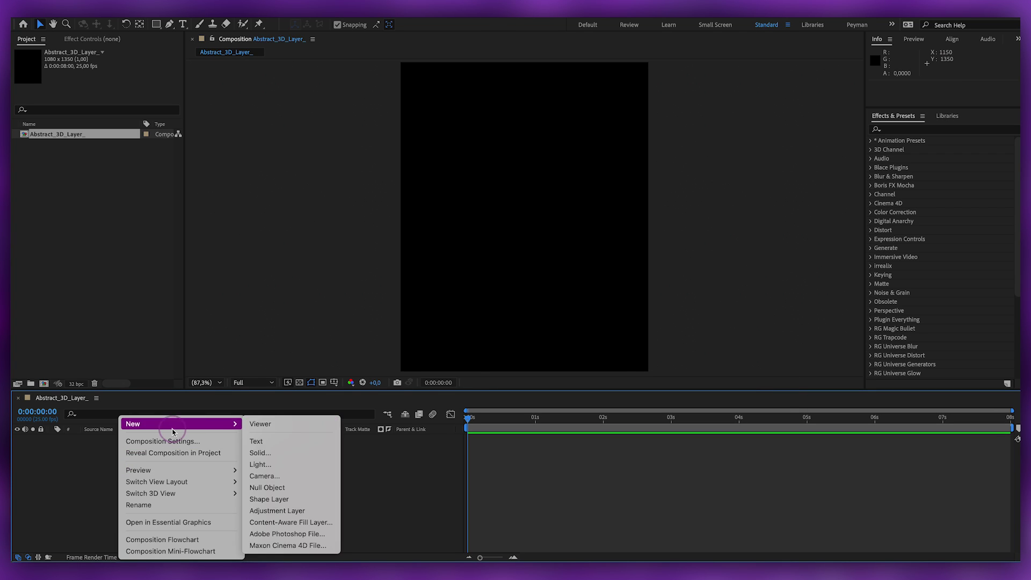
pyautogui.click(275, 454)
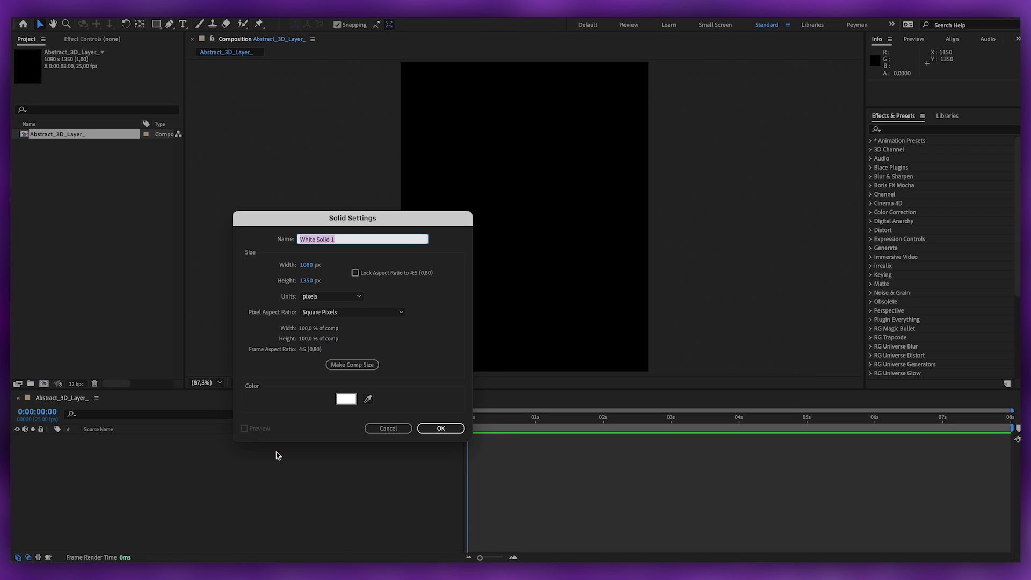
pyautogui.write('Element 3D')
pyautogui.press('Return')
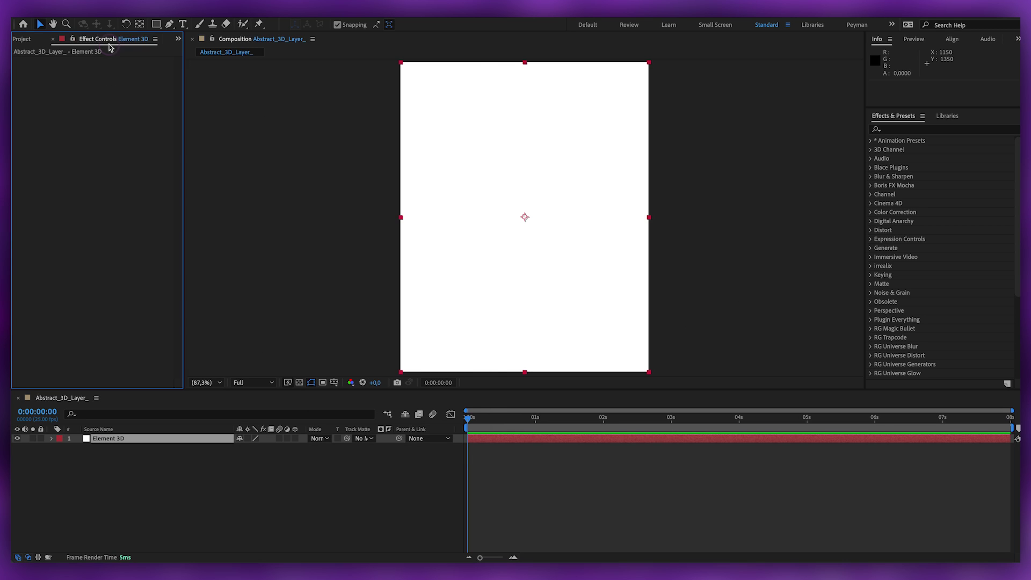
# Step: Apply the Video Copilot Element effect to the Element 3D solid
pyautogui.rightClick(75, 87)
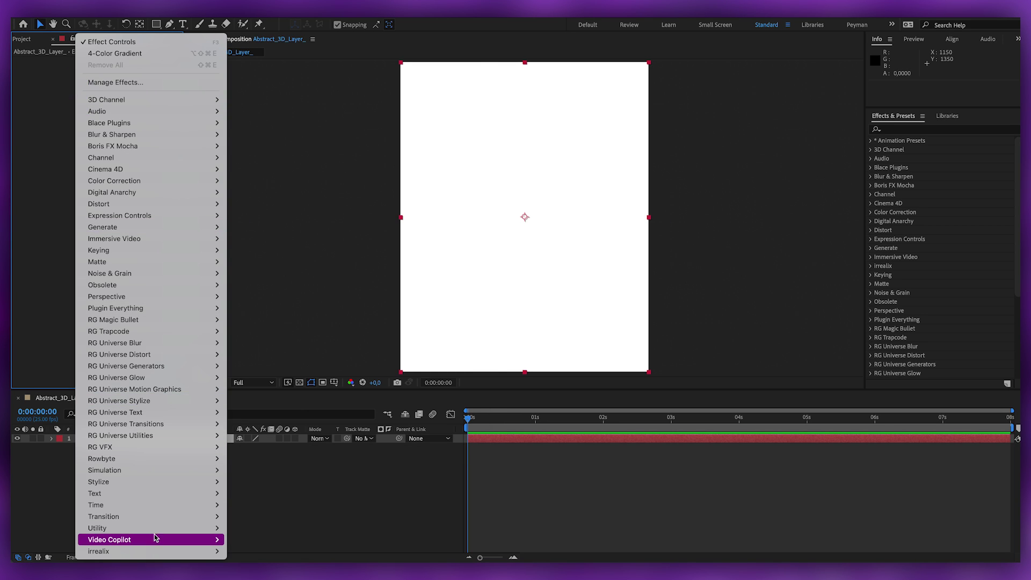
pyautogui.moveTo(179, 541)
pyautogui.click(244, 540)
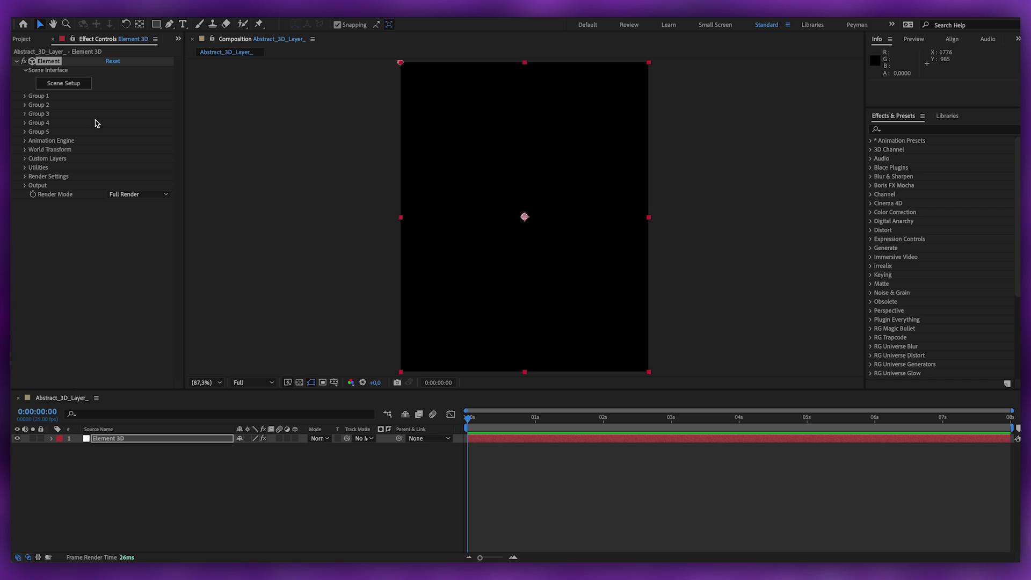
# Step: Open the Element scene setup and create a tube primitive
pyautogui.click(69, 83)
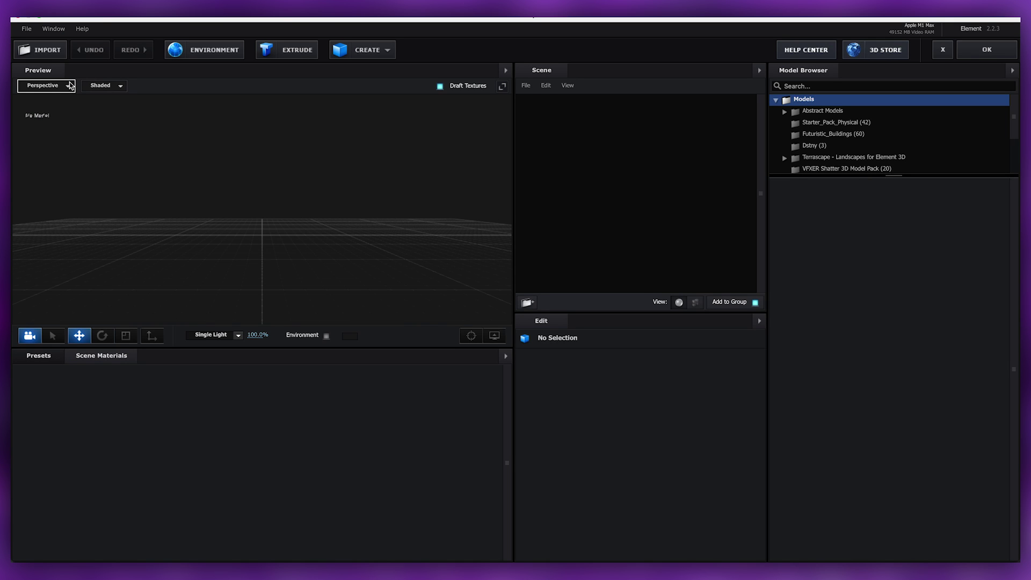
pyautogui.click(388, 50)
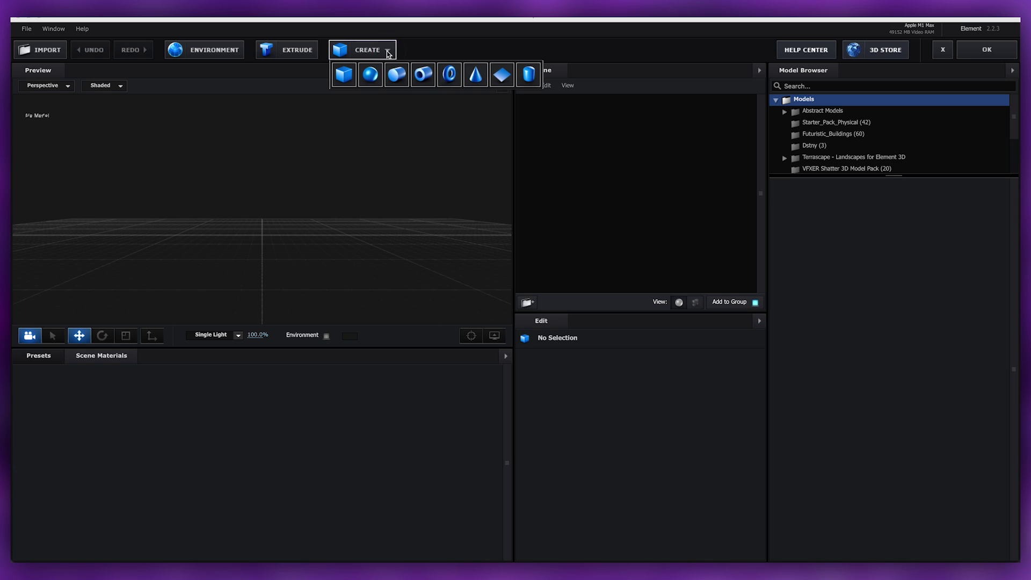
pyautogui.click(420, 79)
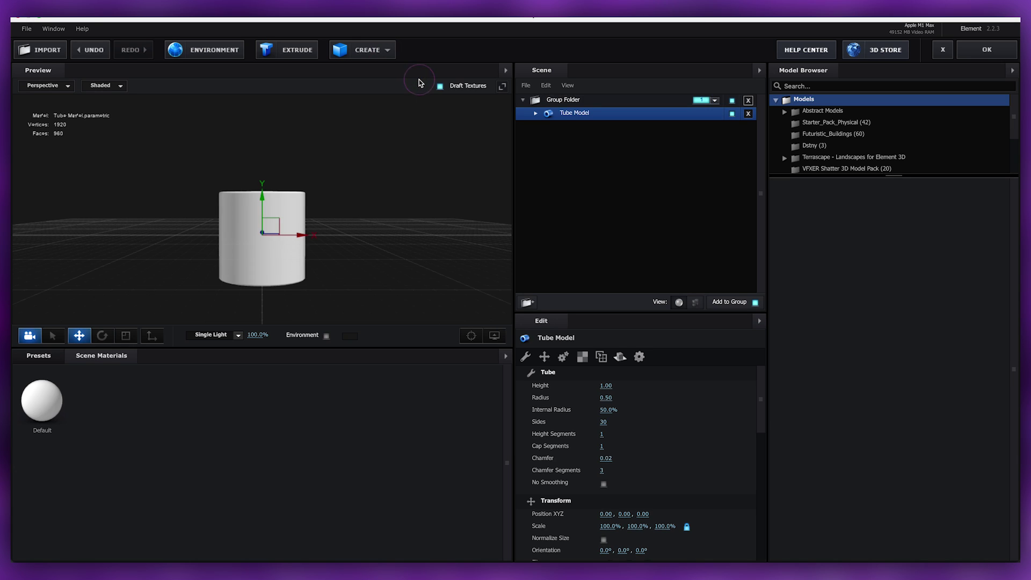
# Step: Switch the preview to the front view and set the tube's X orientation to 90°
pyautogui.click(35, 89)
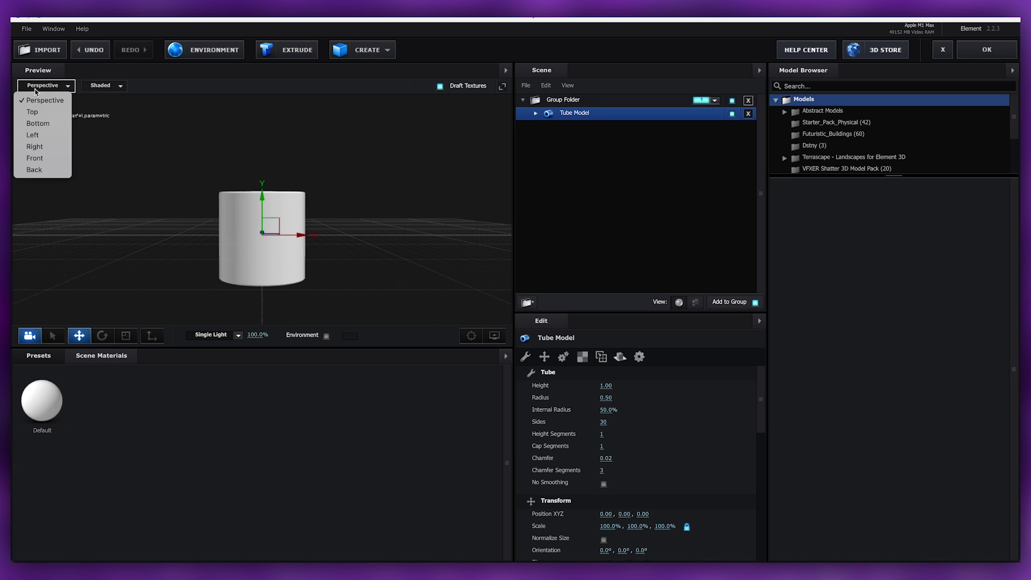
pyautogui.click(38, 158)
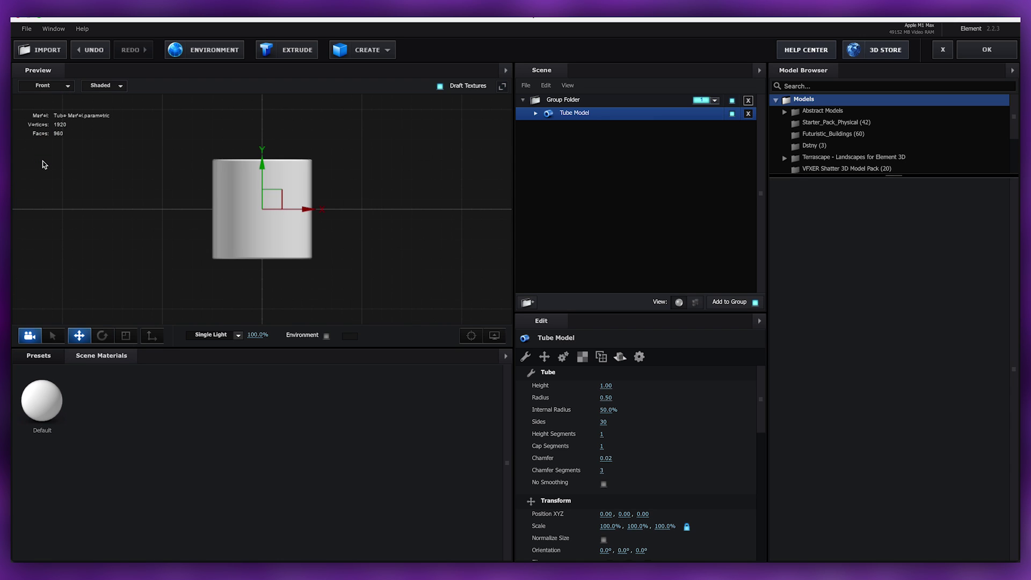
pyautogui.scroll(-3, 394, 206)
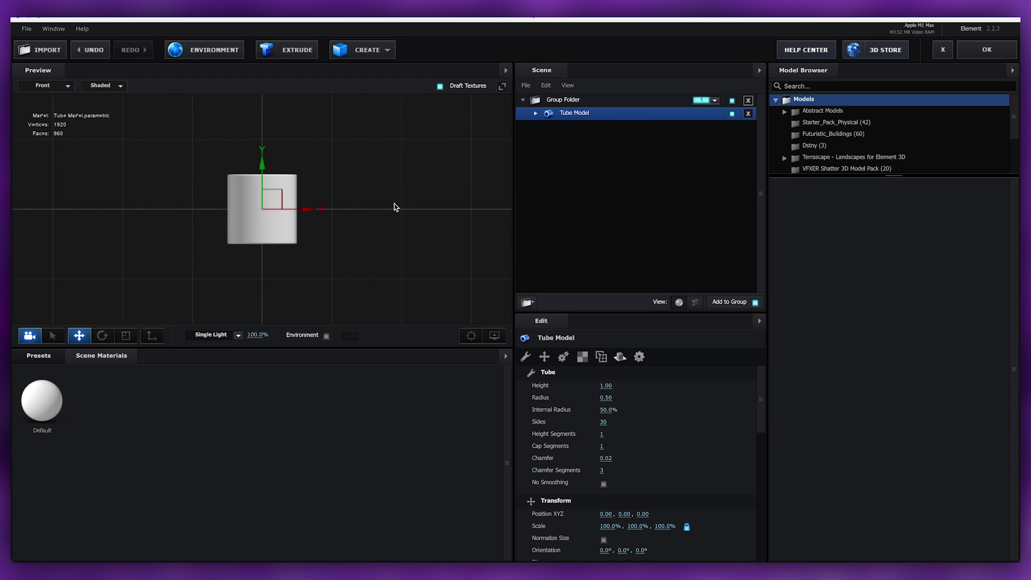
pyautogui.scroll(-1, 394, 203)
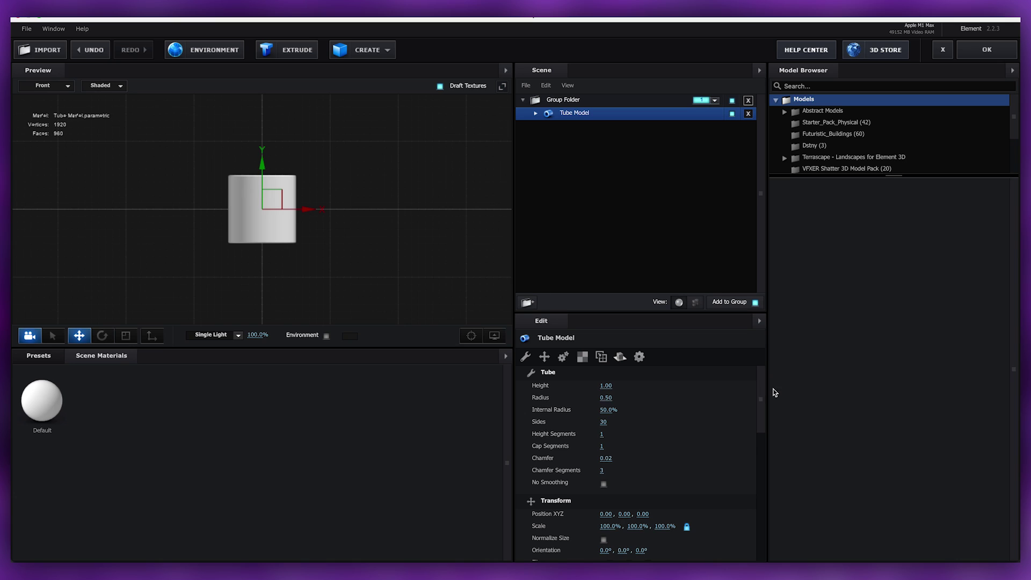
pyautogui.moveTo(758, 392); pyautogui.dragTo(760, 419)
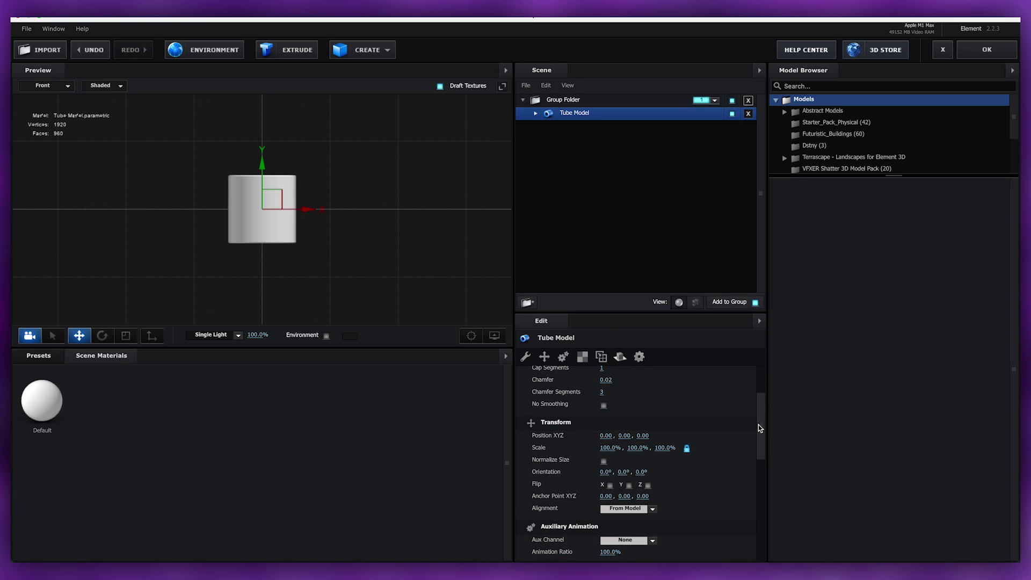
pyautogui.click(602, 472)
pyautogui.write('90')
pyautogui.press('Return')
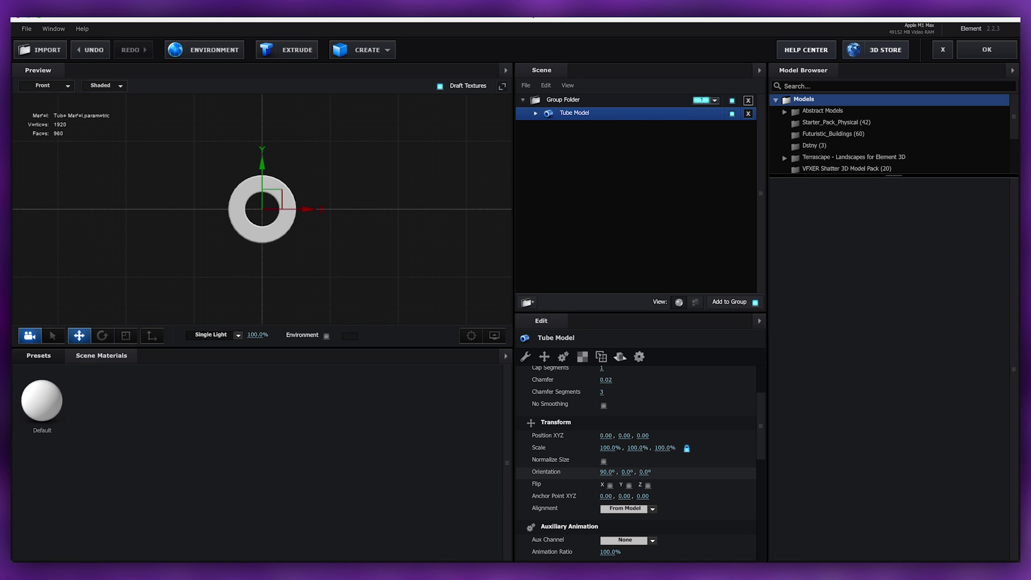
# Step: Set the tube's height to 0.10 and its radius to 2
pyautogui.scroll(3, 573, 379)
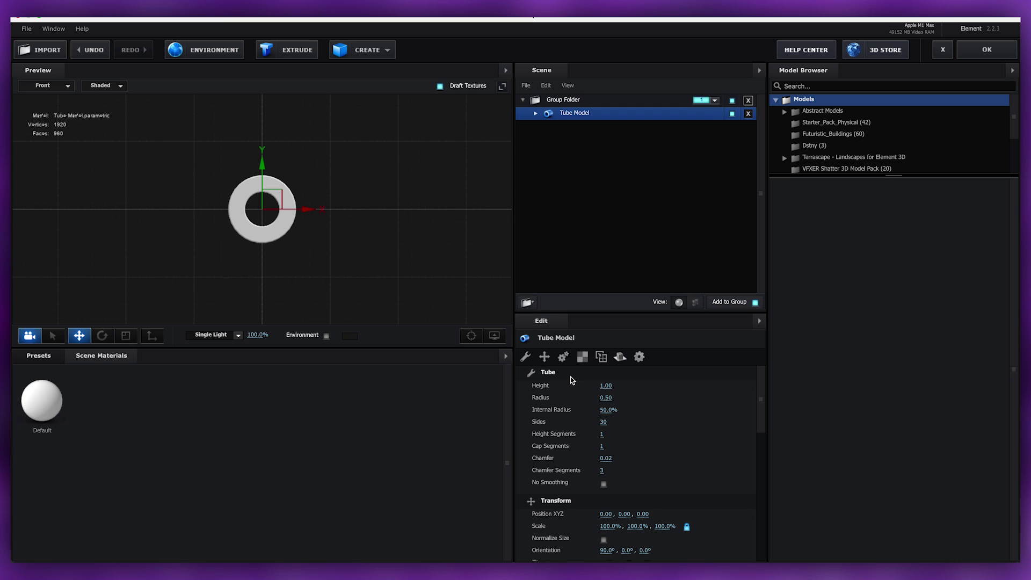
pyautogui.click(605, 385)
pyautogui.write('0.10')
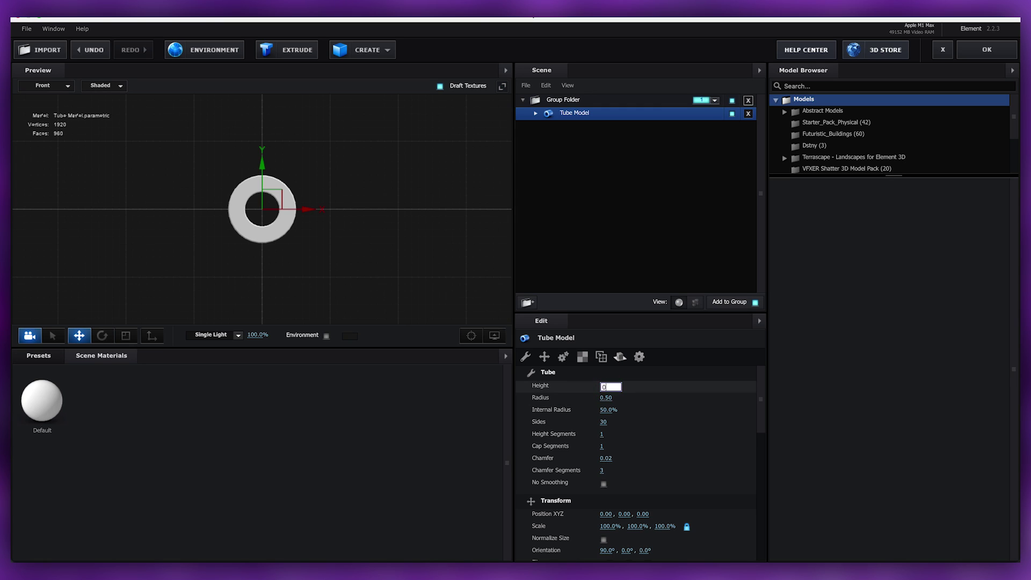
pyautogui.press('Return')
pyautogui.click(606, 397)
pyautogui.write('2')
pyautogui.press('Return')
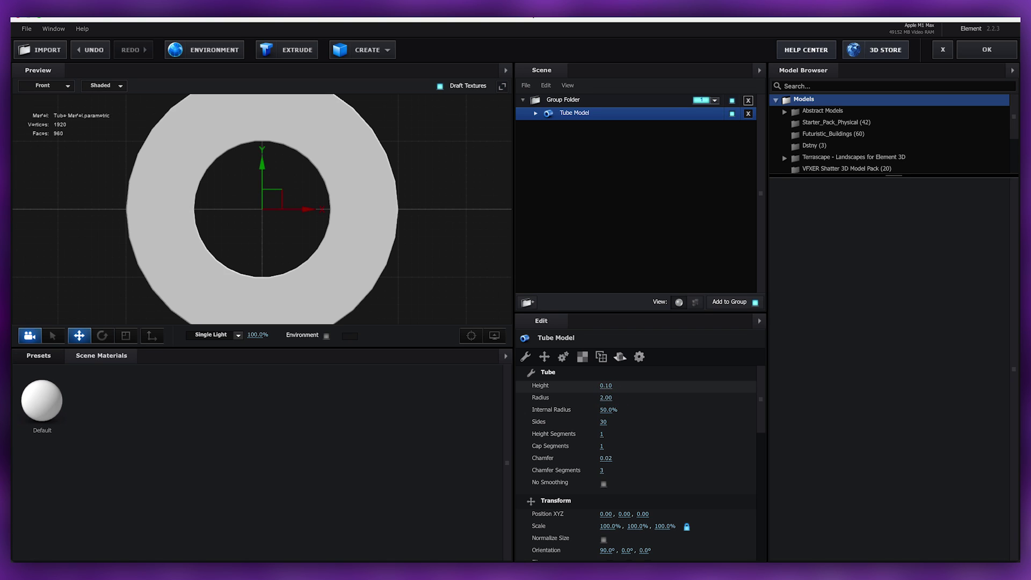
# Step: Set the tube's internal radius to 95% and its number of sides to 100
pyautogui.click(606, 410)
pyautogui.write('95')
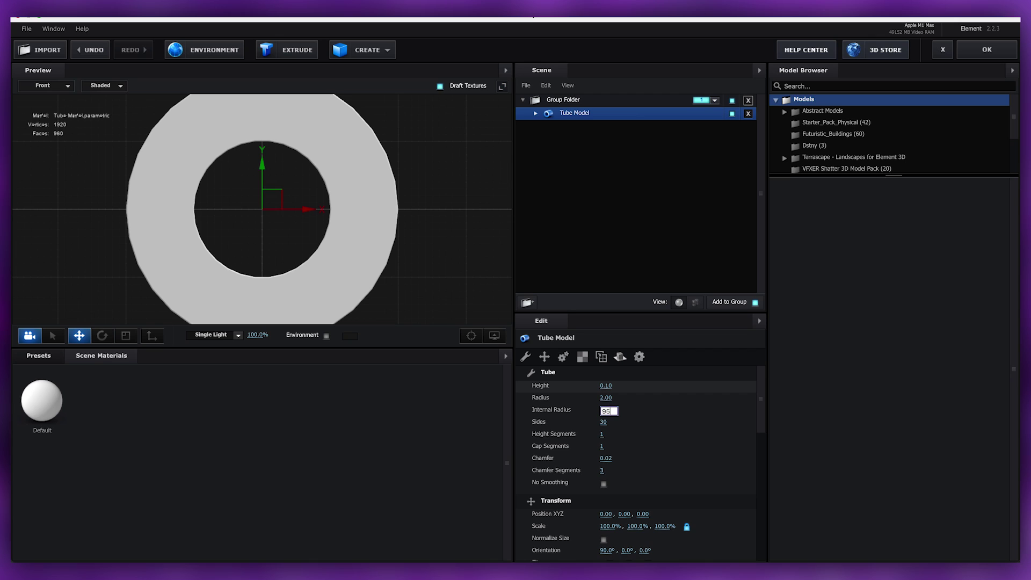
pyautogui.press('Return')
pyautogui.click(602, 422)
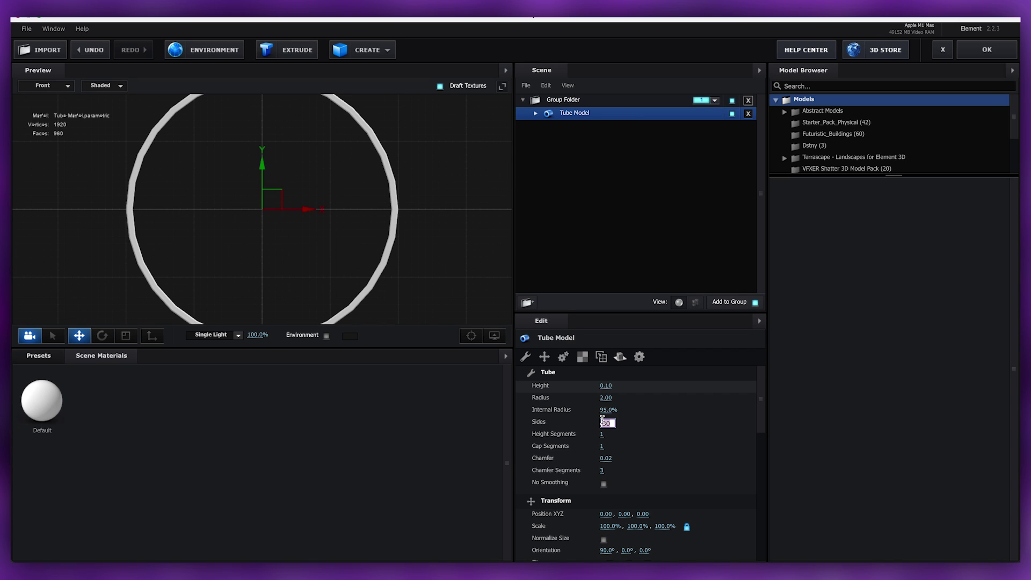
pyautogui.write('100')
pyautogui.press('Return')
# Step: Set the tube's chamfer to 0.00 and its chamfer segments to 5
pyautogui.click(606, 457)
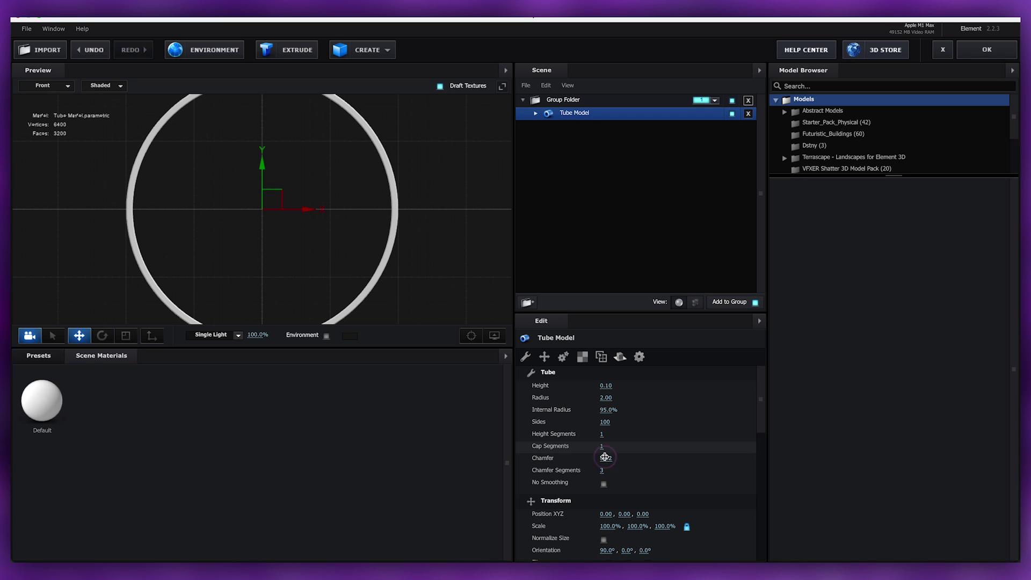
pyautogui.write('0.000')
pyautogui.press('BackSpace')
pyautogui.press('Return')
pyautogui.click(602, 471)
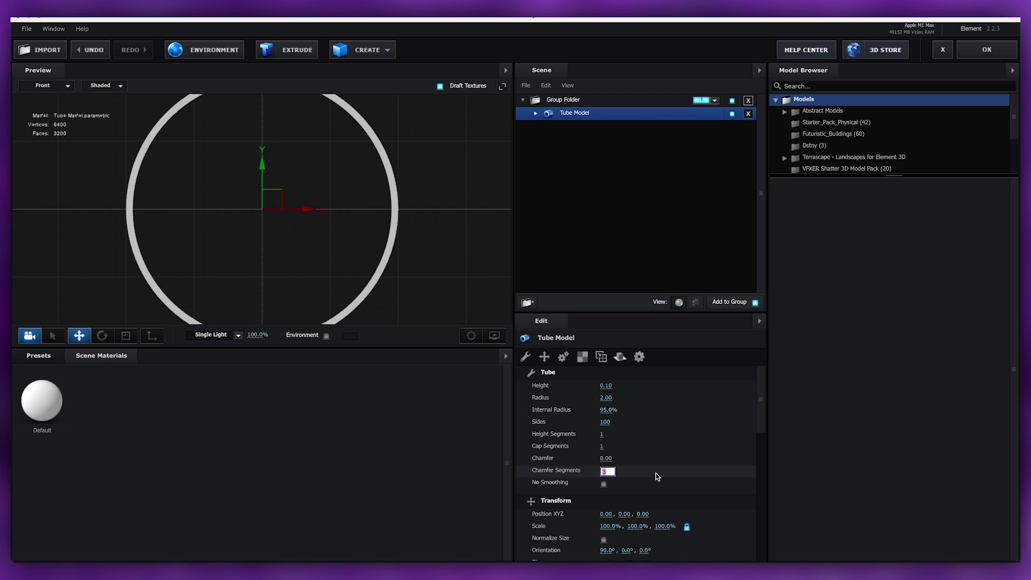
pyautogui.write('5')
pyautogui.press('Return')
# Step: Duplicate the tube together with its material using Duplicate All and set the copy's radius to 1.8
pyautogui.scroll(-2, 229, 192)
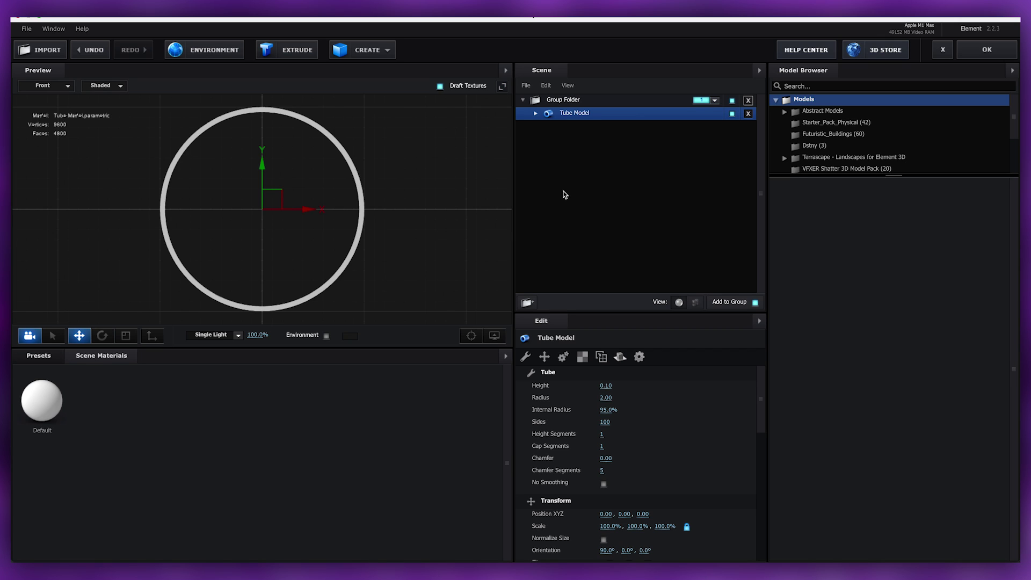
pyautogui.rightClick(577, 114)
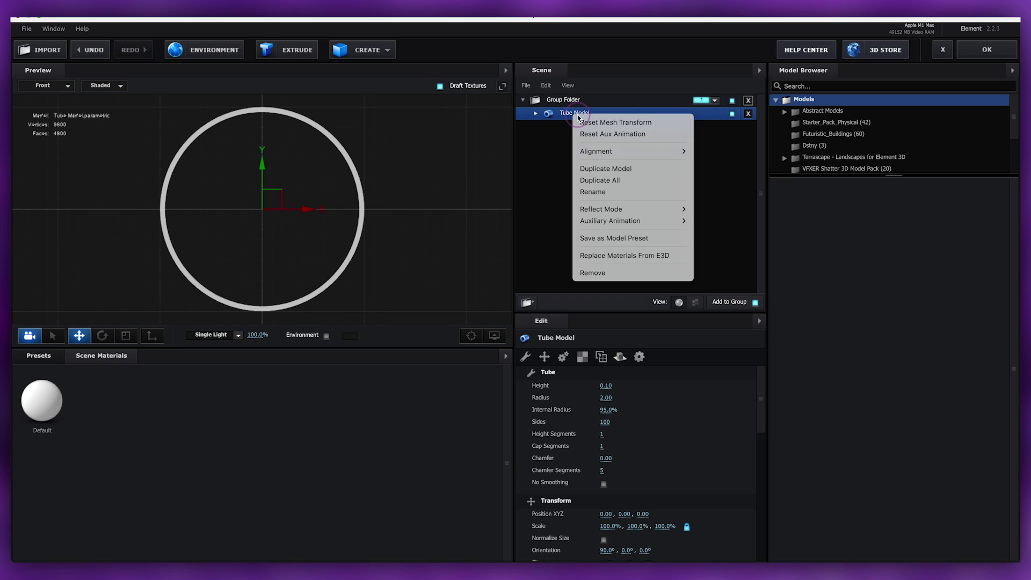
pyautogui.click(627, 181)
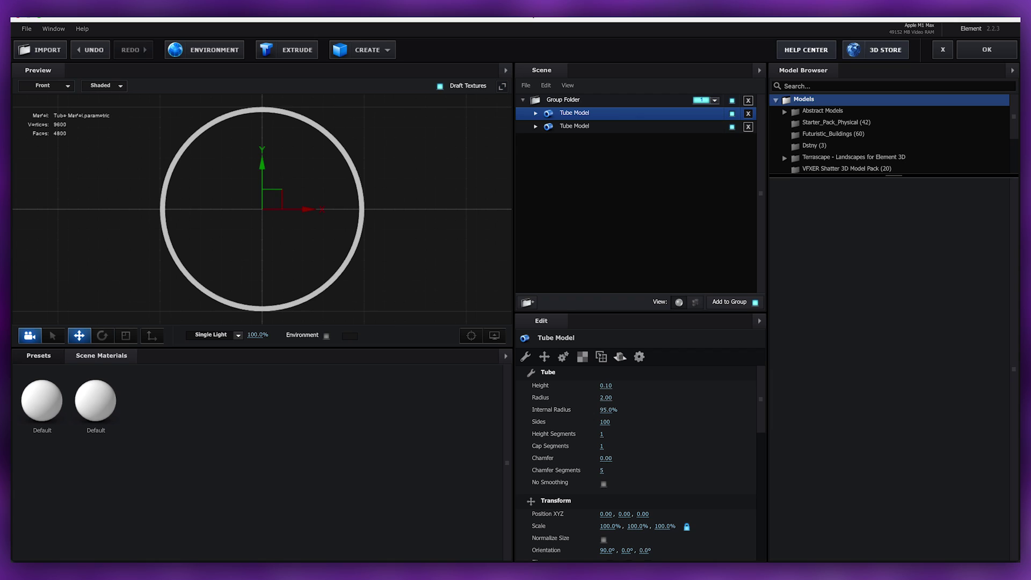
pyautogui.click(602, 398)
pyautogui.write('1.8')
pyautogui.press('Return')
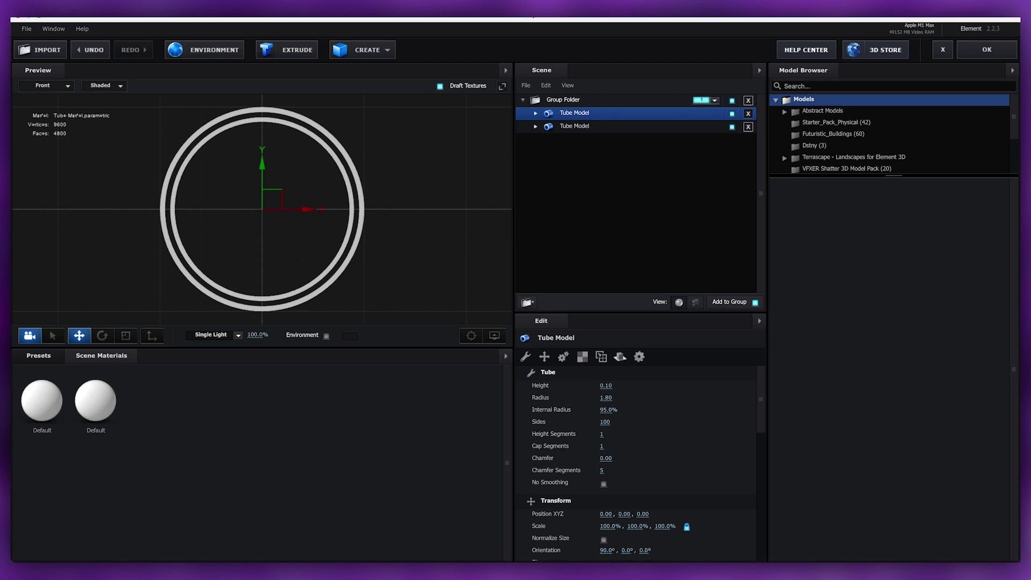
# Step: Duplicate the 1.80-radius tube with its material and set the new copy's radius to 1.6
pyautogui.rightClick(599, 113)
pyautogui.click(637, 175)
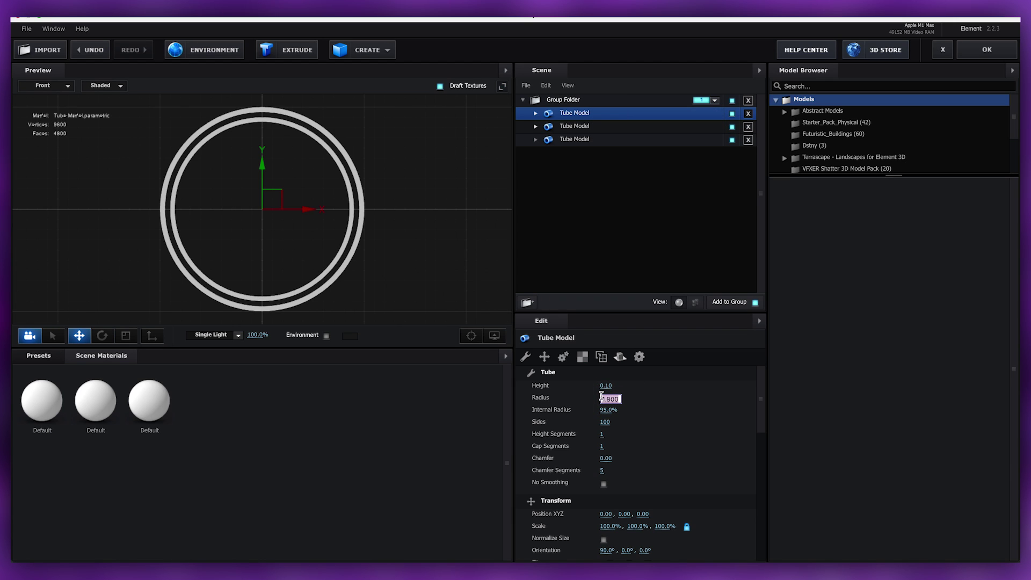
pyautogui.write('1.6')
pyautogui.press('Return')
# Step: Duplicate the 1.60-radius tube with its material and set the new copy's radius to 1.4
pyautogui.rightClick(583, 114)
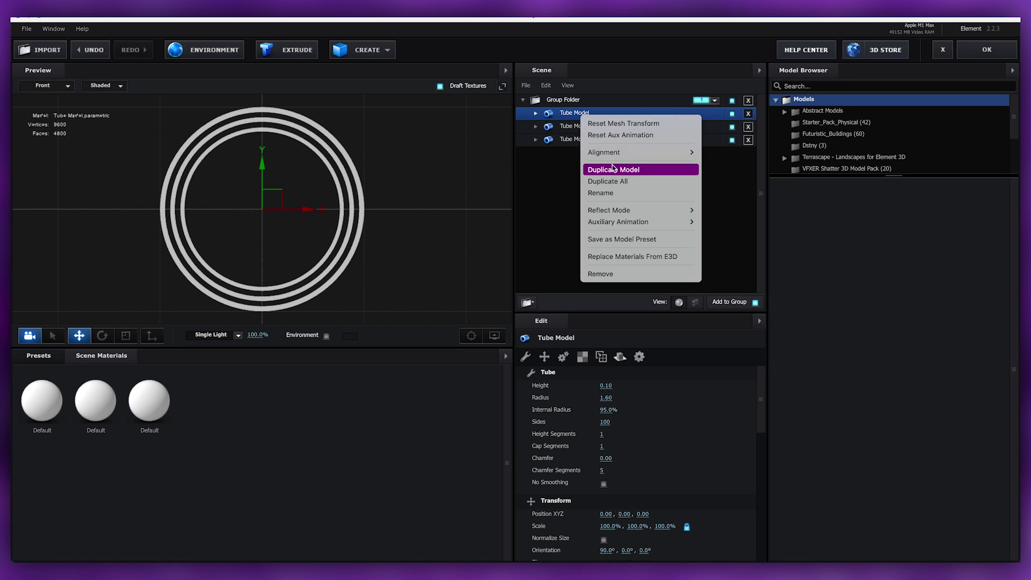
pyautogui.click(618, 182)
pyautogui.click(604, 399)
pyautogui.write('1')
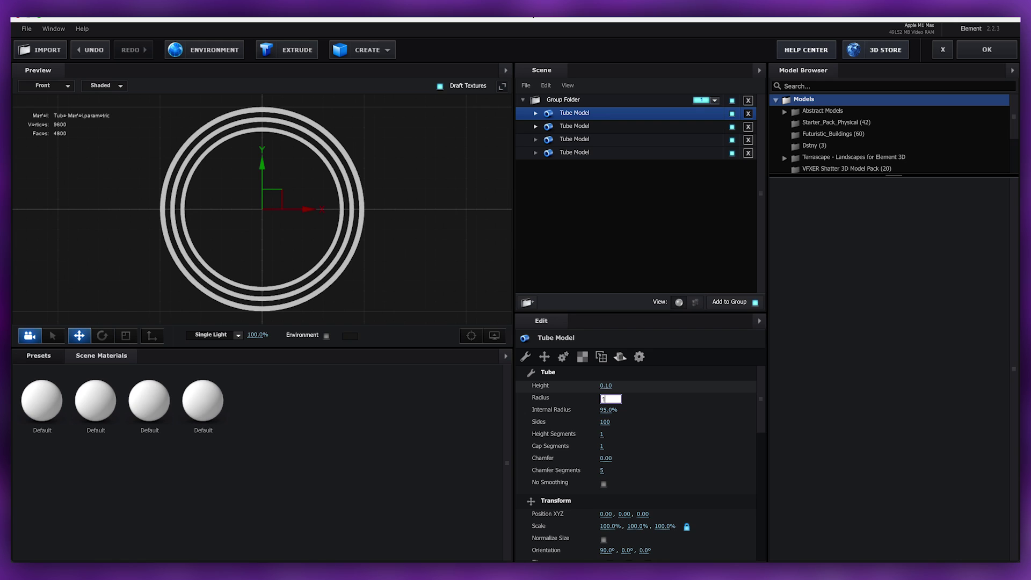
pyautogui.write('.4')
pyautogui.press('Return')
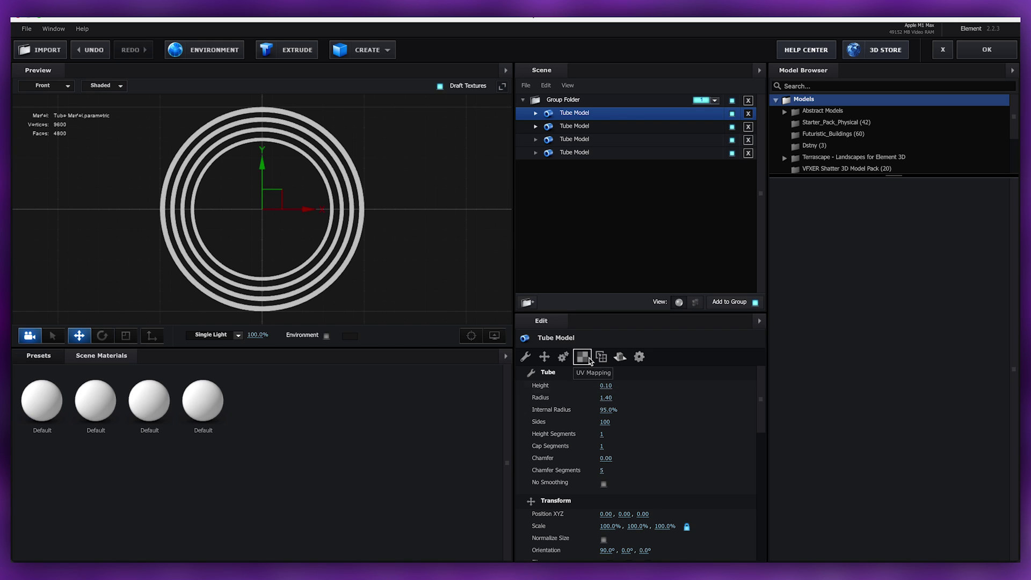
# Step: Duplicate the 1.40-radius tube with its material and set the new copy's radius to 1.2
pyautogui.rightClick(599, 114)
pyautogui.click(626, 171)
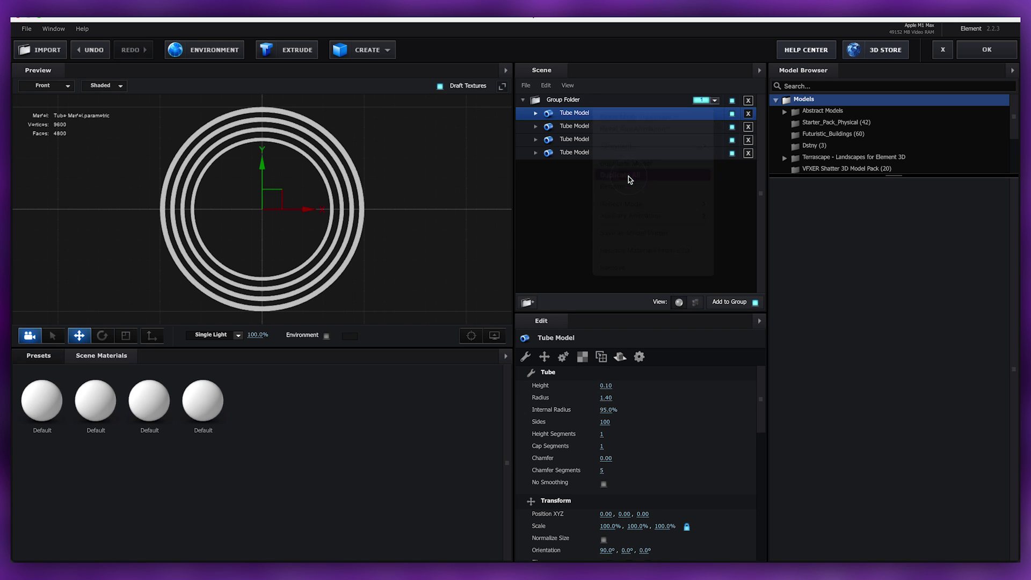
pyautogui.click(606, 398)
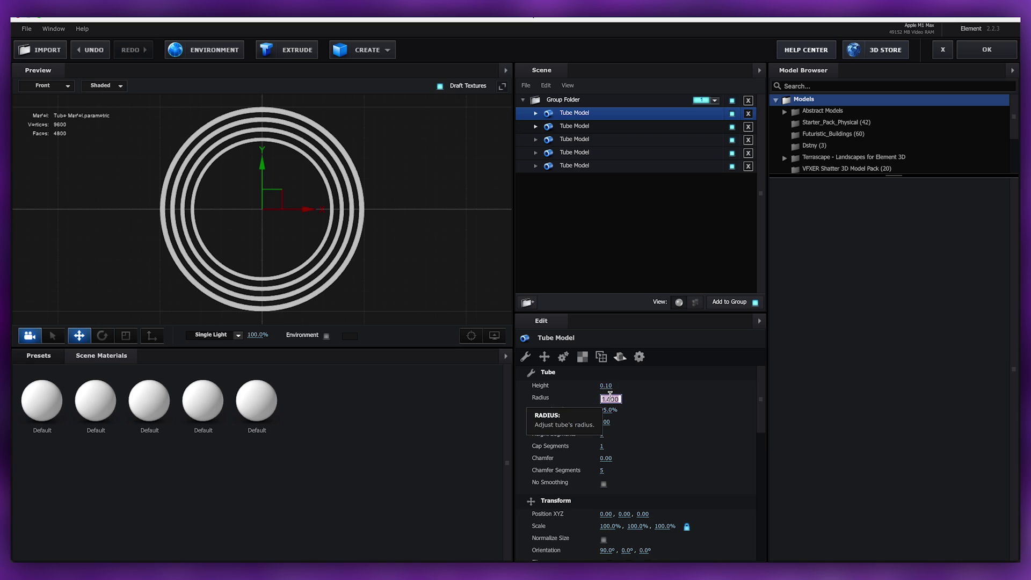
pyautogui.press('BackSpace')
pyautogui.write('.1')
pyautogui.press('Return')
pyautogui.hotkey('ctrl', 'd')
pyautogui.click(608, 398)
pyautogui.write('1.2')
pyautogui.press('Return')
pyautogui.click(609, 399)
# Step: Duplicate the 1.20-radius tube with its material and set the new copy's radius to 1
pyautogui.rightClick(564, 112)
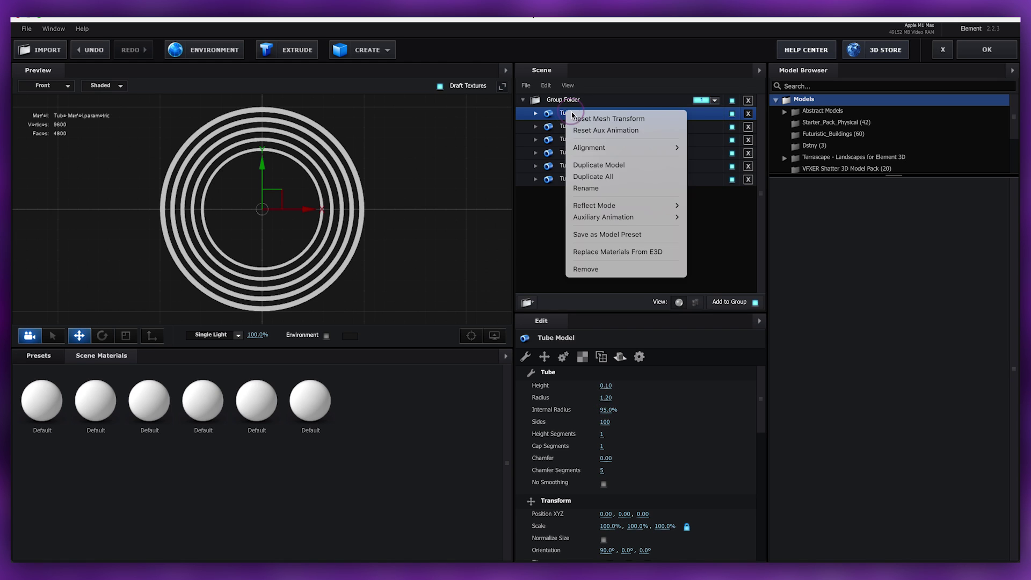
pyautogui.click(611, 176)
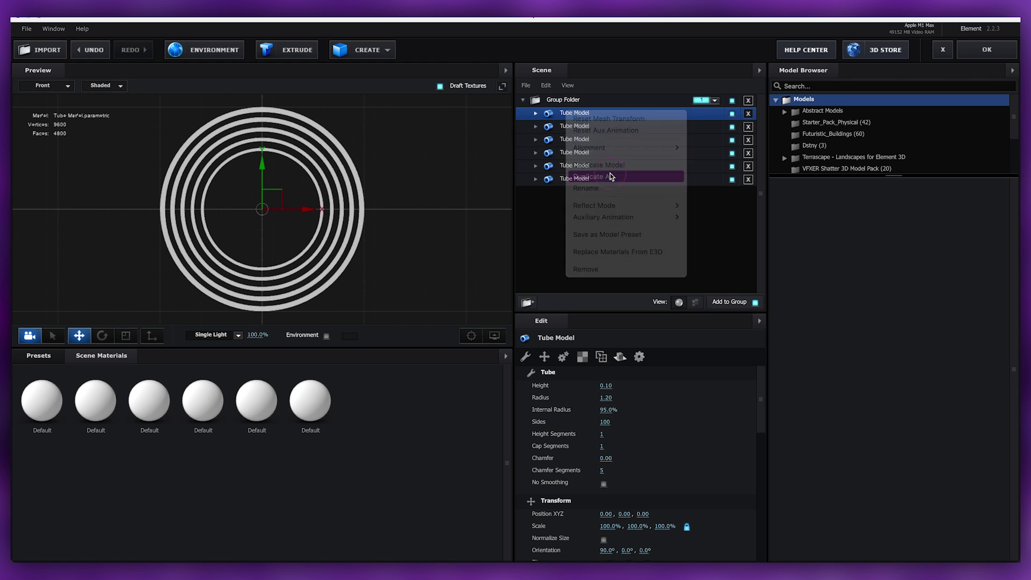
pyautogui.click(610, 399)
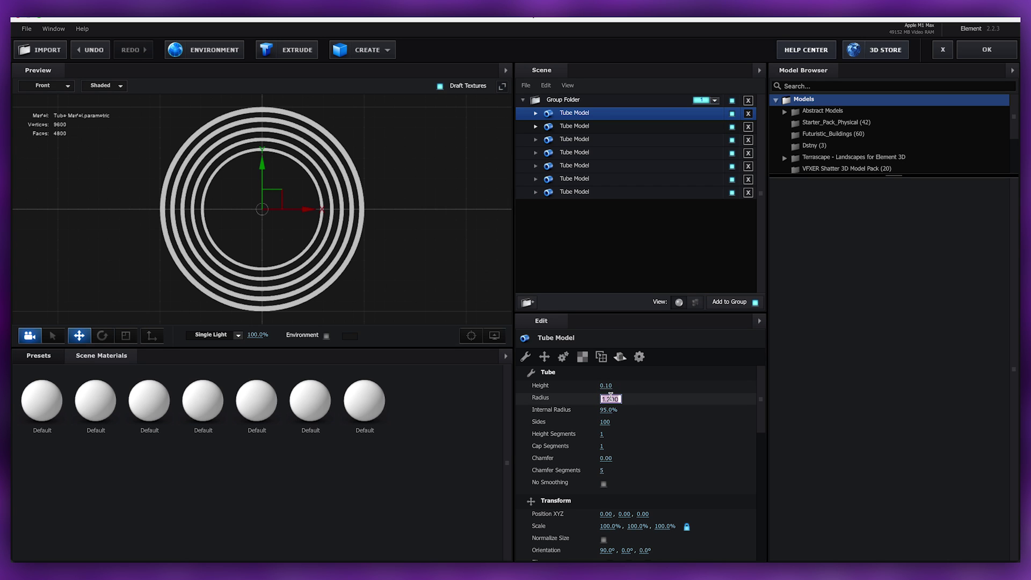
pyautogui.write('1')
pyautogui.press('Return')
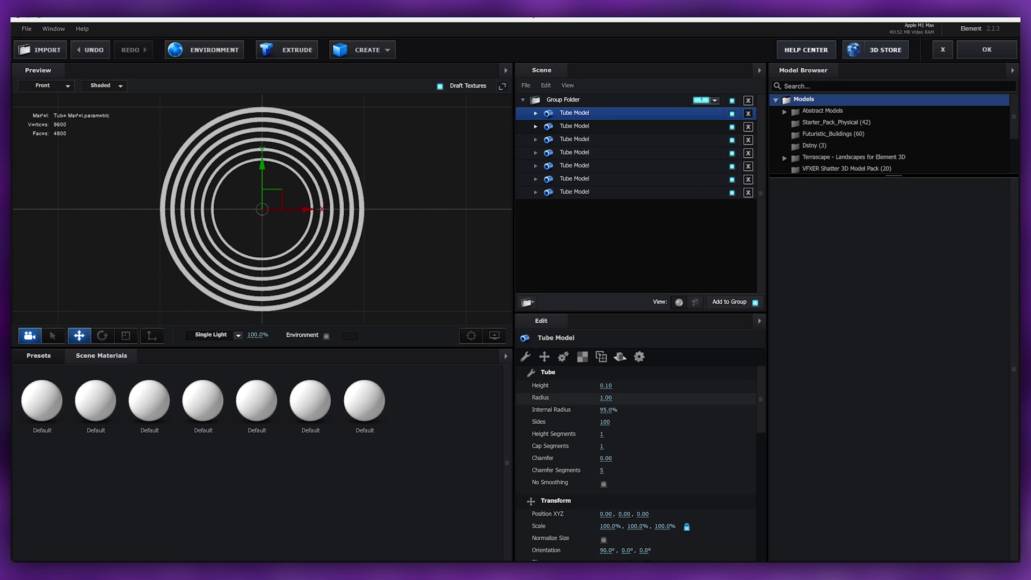
# Step: Duplicate the 1.00-radius tube with its material and set the new copy's radius to 0.8
pyautogui.rightClick(615, 111)
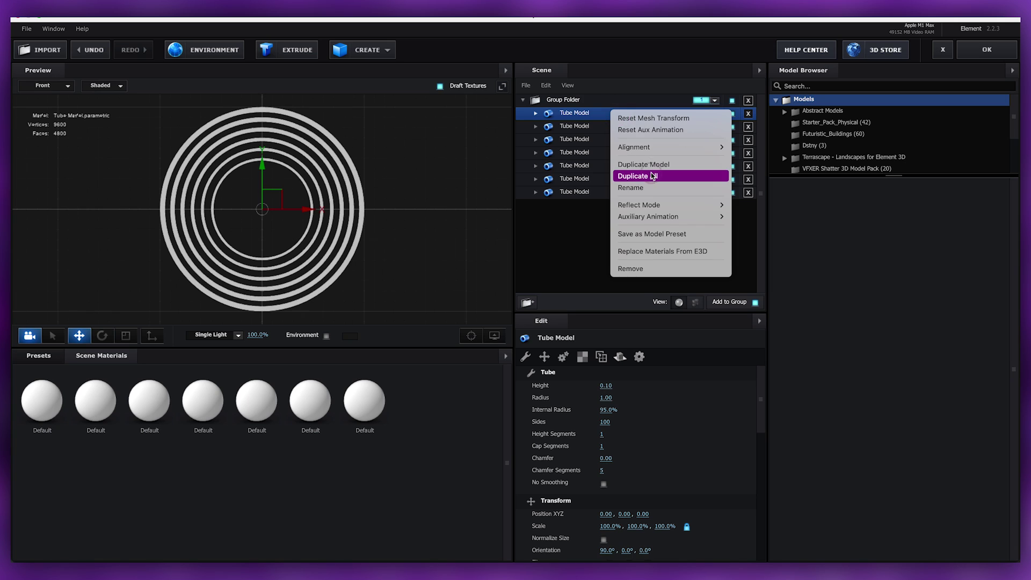
pyautogui.click(653, 176)
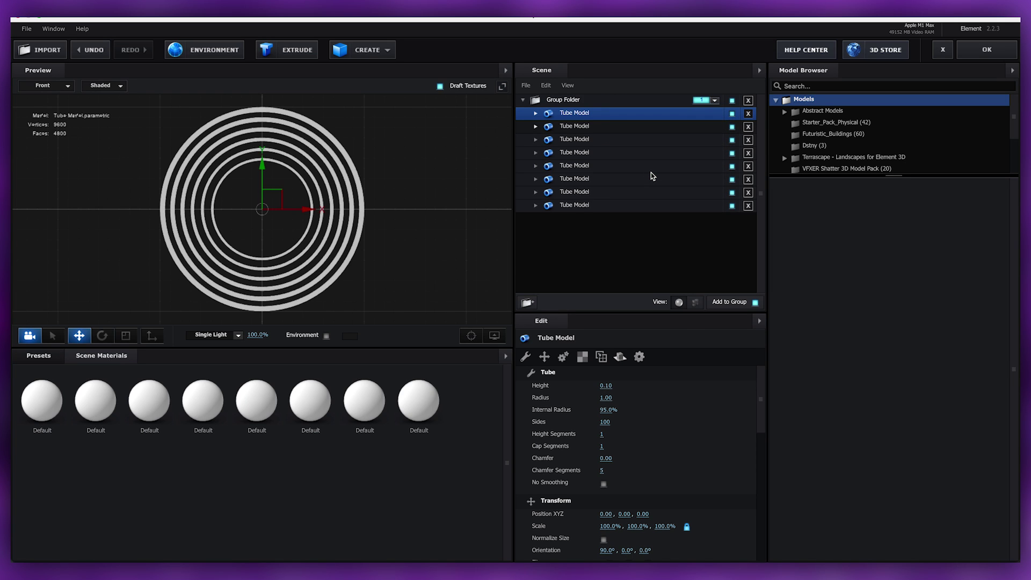
pyautogui.click(612, 398)
pyautogui.write('0.')
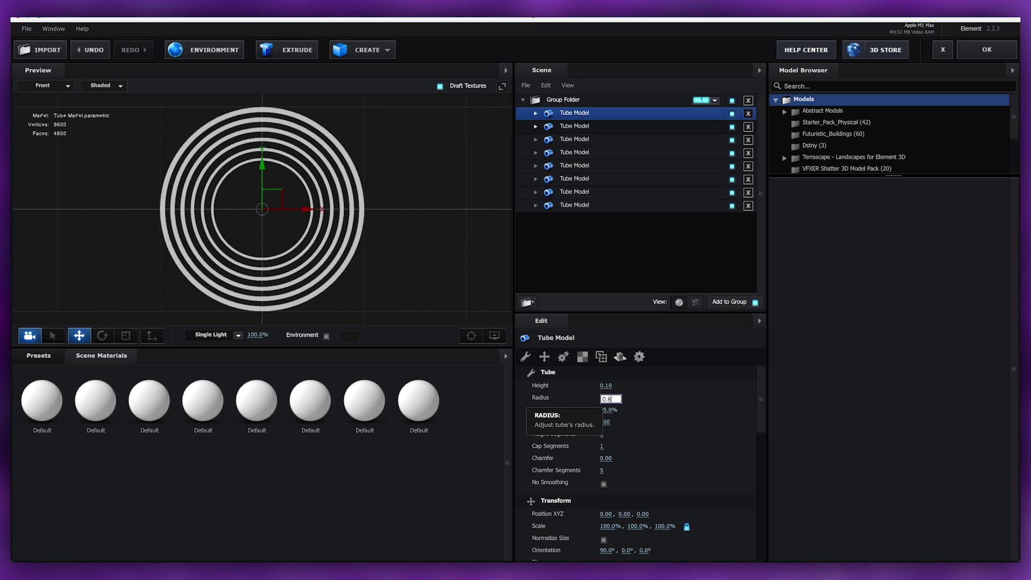
pyautogui.write('8')
pyautogui.press('Return')
# Step: Duplicate the 0.80-radius tube with its material and set the new copy's radius to 0.6
pyautogui.rightClick(607, 110)
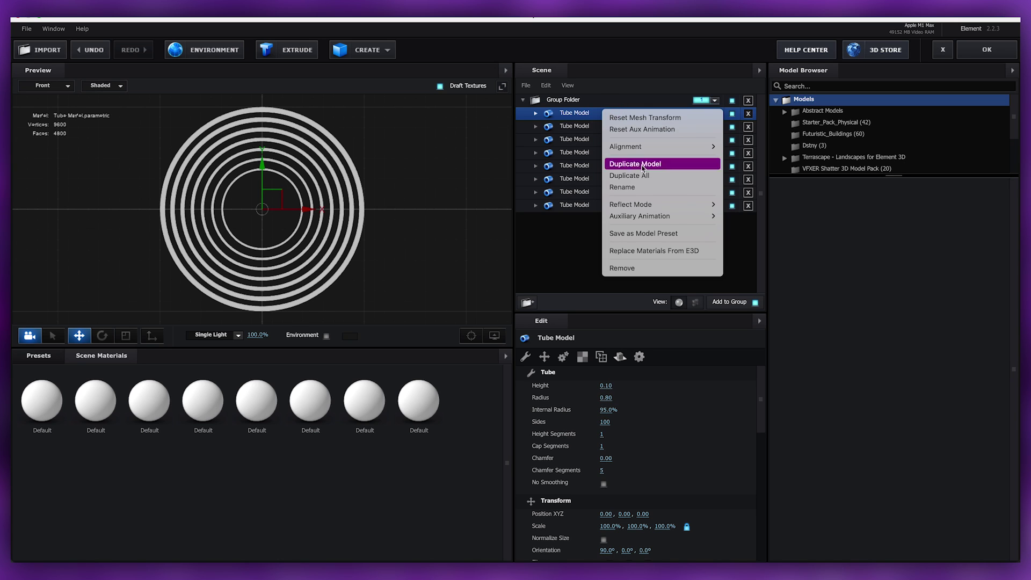
pyautogui.click(642, 166)
pyautogui.click(610, 399)
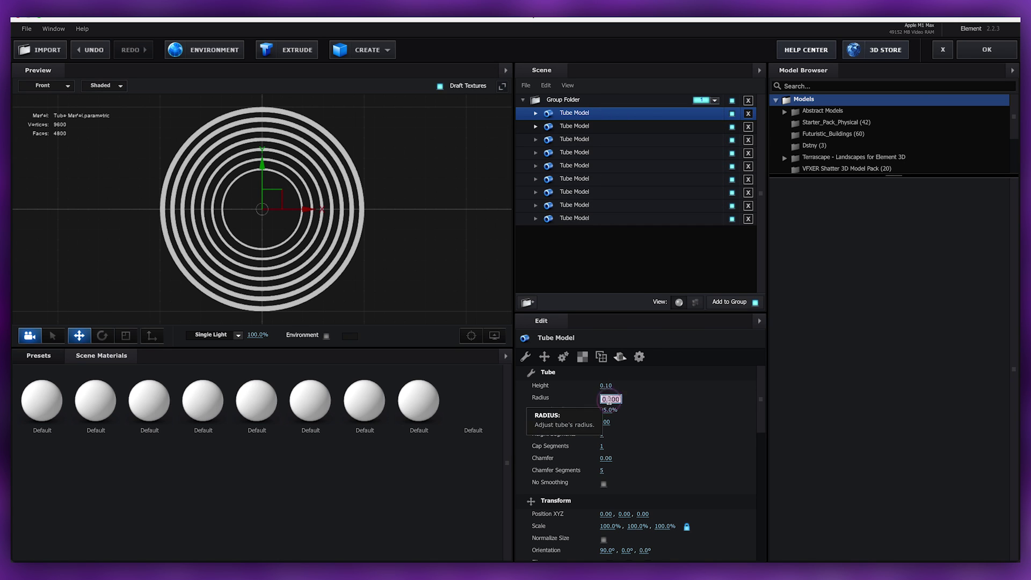
pyautogui.write('0')
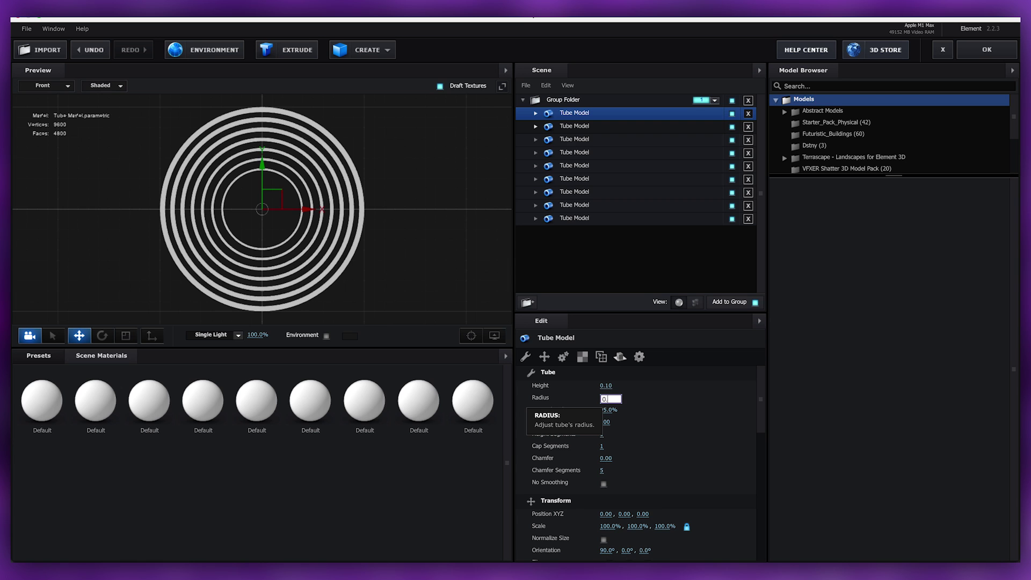
pyautogui.write('.6')
pyautogui.press('Return')
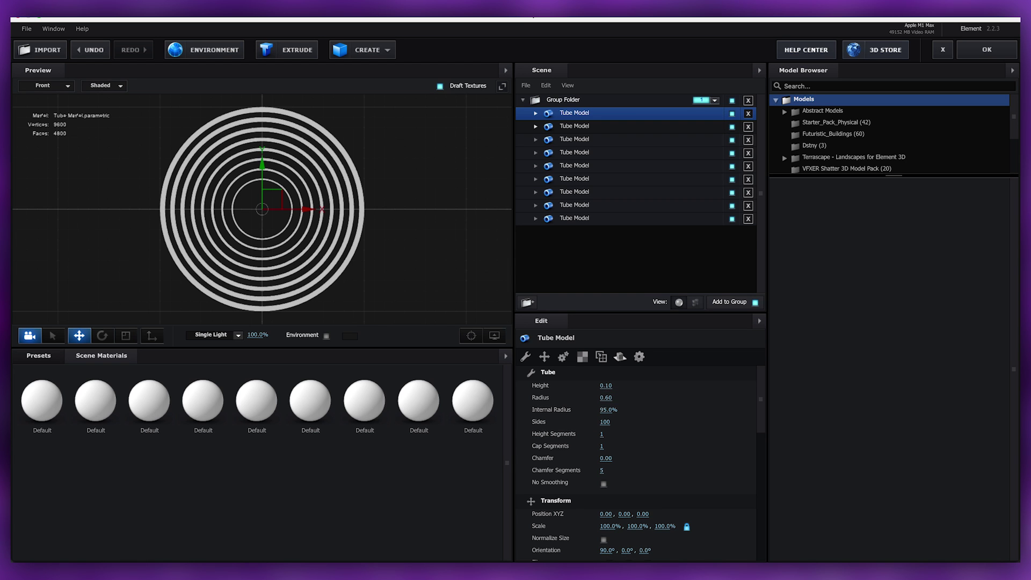
# Step: Duplicate the 0.60-radius tube with its material and set the new copy's radius to 0.4
pyautogui.rightClick(574, 115)
pyautogui.click(612, 173)
pyautogui.moveTo(386, 180)
pyautogui.mouseDown()
pyautogui.moveTo(337, 191)
pyautogui.moveTo(387, 189)
pyautogui.mouseUp()
# Step: Apply the Chrome material from the Physical presets to the whole Group Folder and accept the scene setup
pyautogui.click(38, 356)
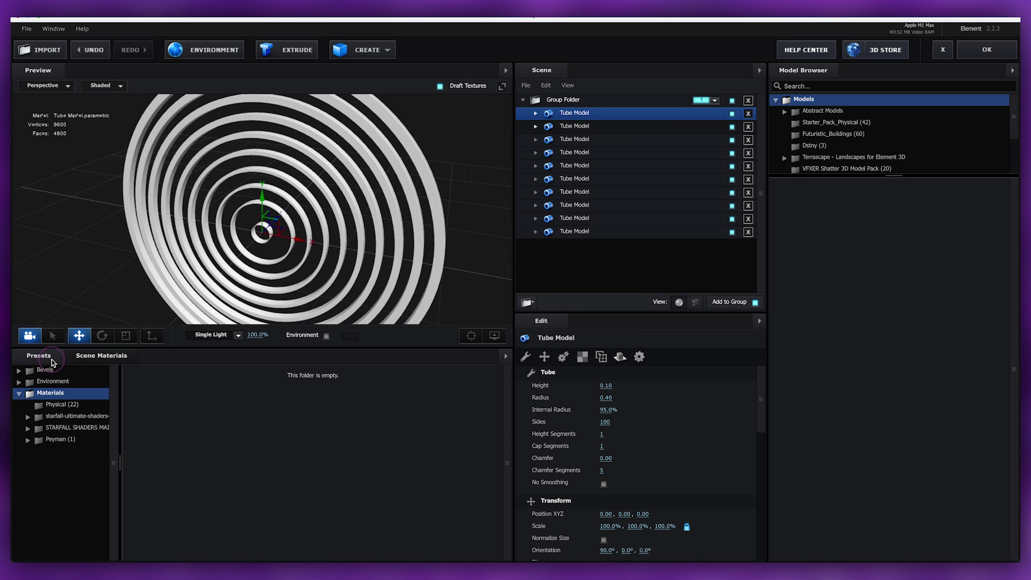
pyautogui.click(59, 407)
pyautogui.moveTo(463, 470); pyautogui.dragTo(562, 106)
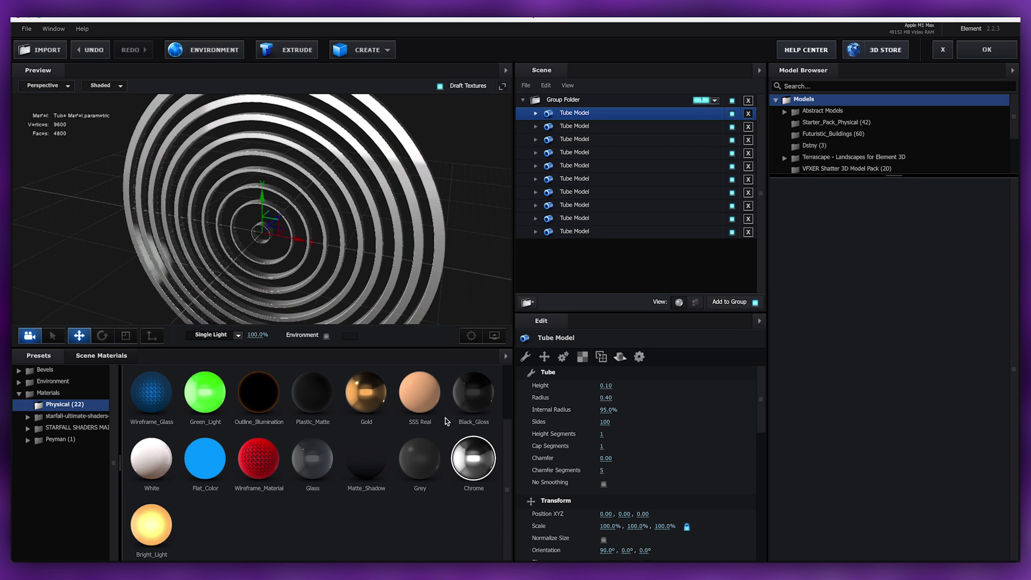
pyautogui.click(114, 358)
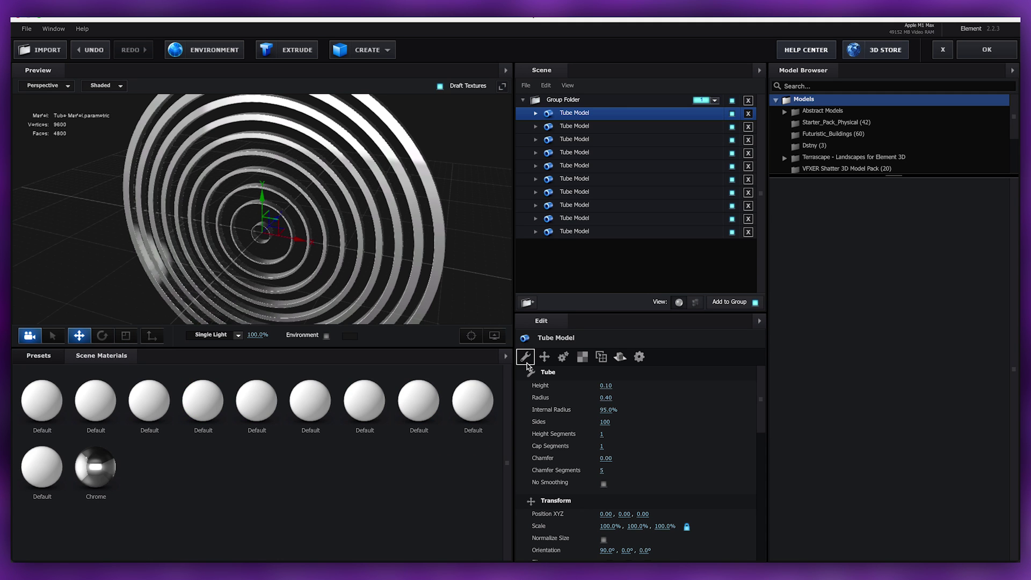
pyautogui.click(505, 356)
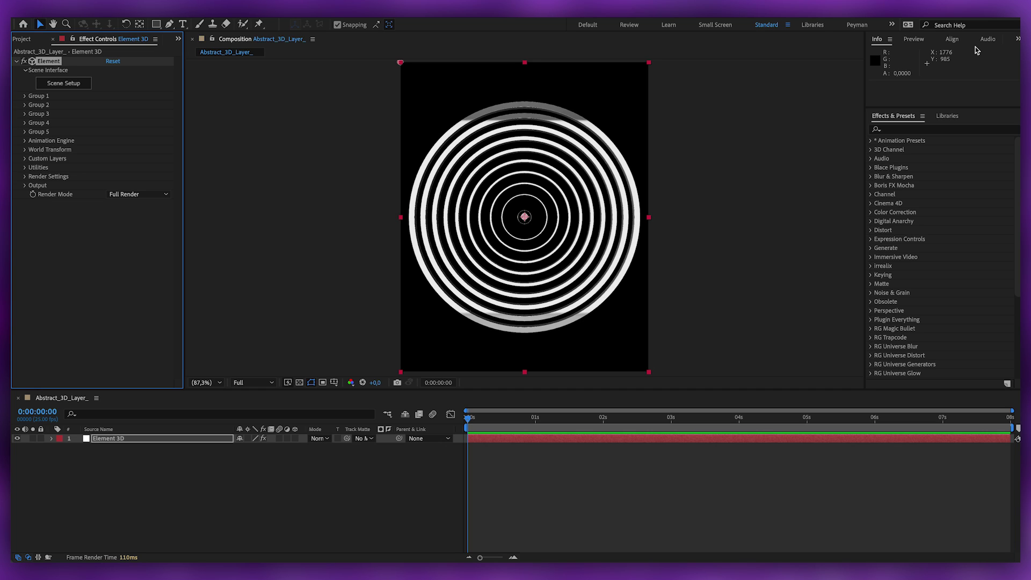
# Step: Create a new composition with a width of 5400 px and a height of 1350 px
pyautogui.click(24, 39)
pyautogui.click(44, 384)
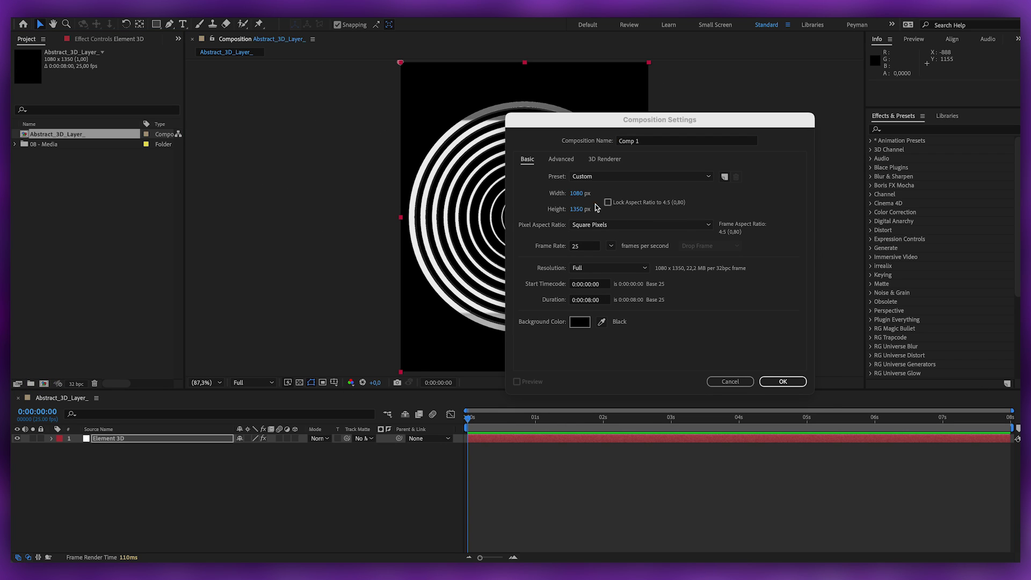
pyautogui.click(578, 194)
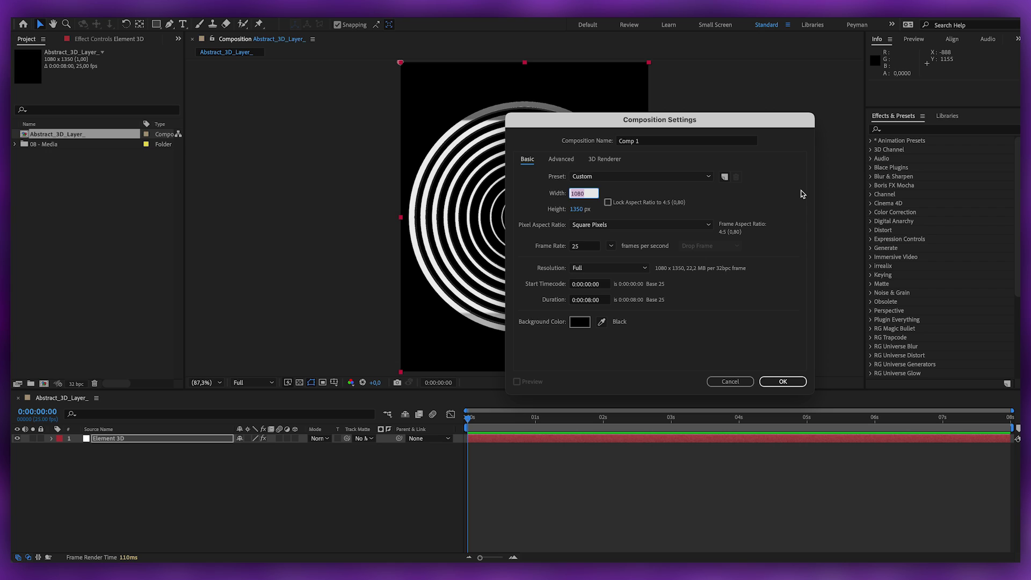
pyautogui.write('5400')
pyautogui.press('Return')
# Step: Rename the new 5400 px wide composition to HDRI_Texture_Purple
pyautogui.click(74, 135)
pyautogui.write('H')
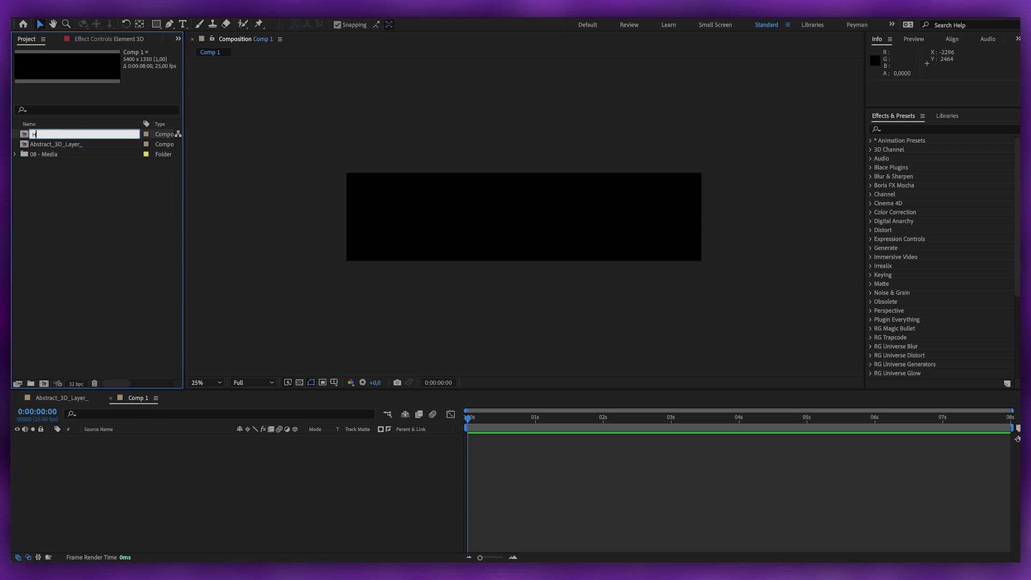
pyautogui.write('DRI_Texture_Purp')
pyautogui.press('Return')
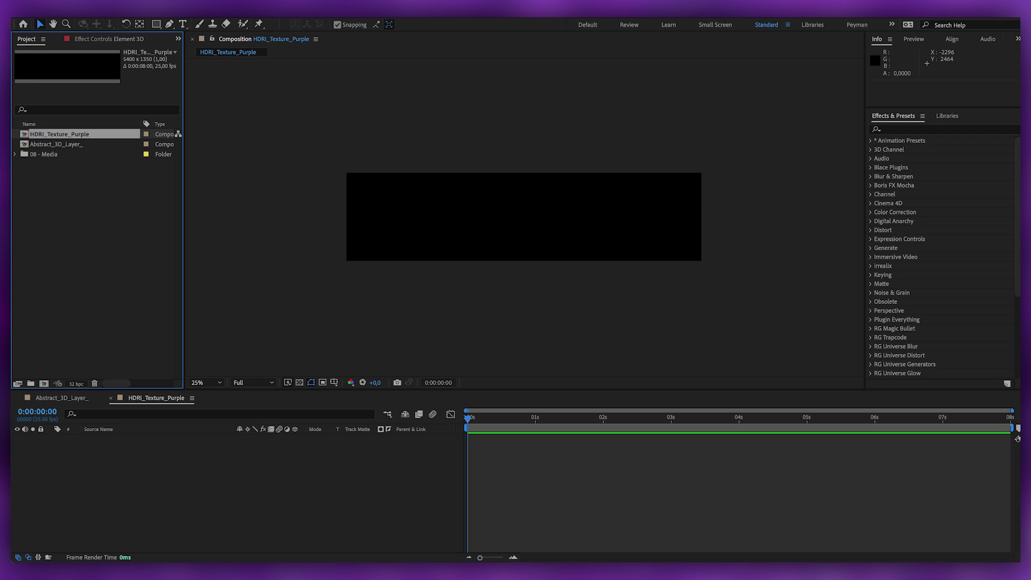
# Step: Add a white, composition-sized solid named Fractal Noise to the HDRI_Texture_Purple composition
pyautogui.rightClick(129, 451)
pyautogui.moveTo(173, 430)
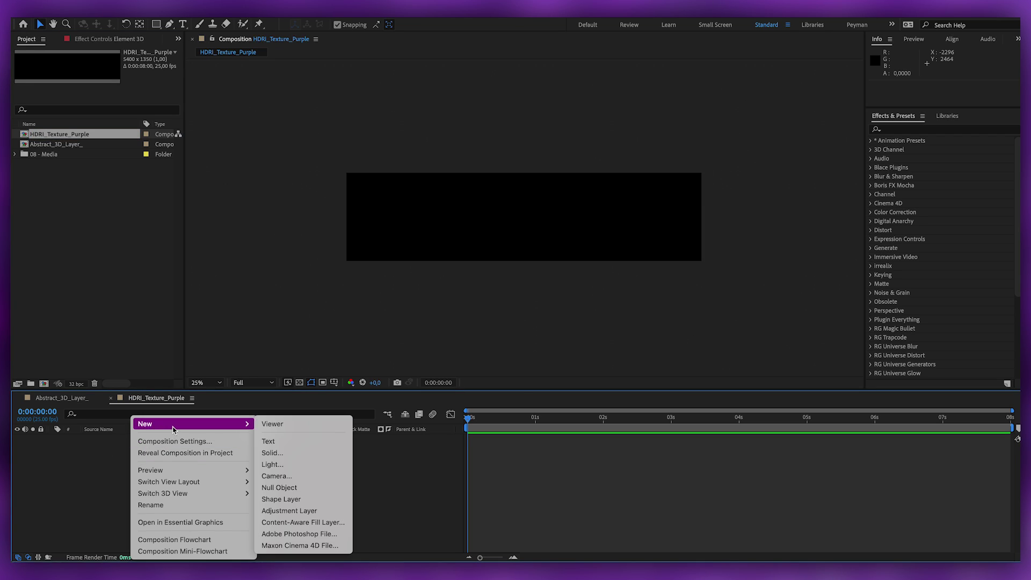
pyautogui.click(342, 453)
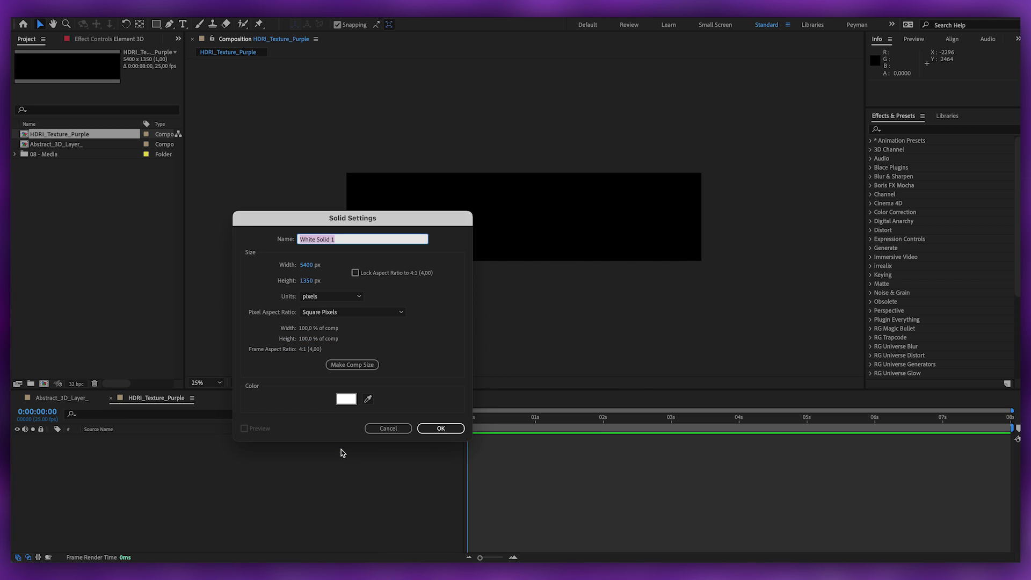
pyautogui.write('Fractal Noise')
pyautogui.press('Return')
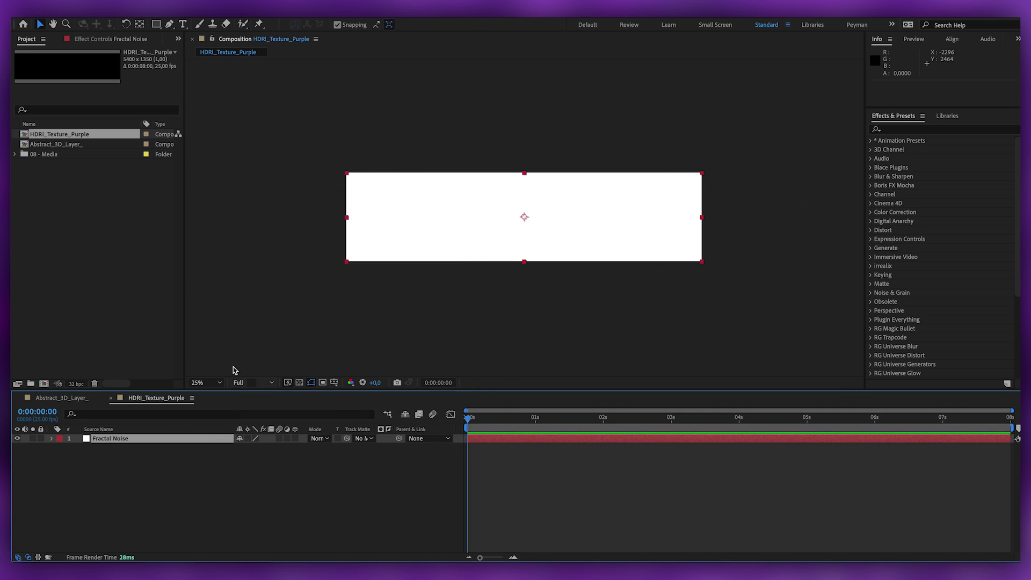
# Step: Apply the Fractal Noise effect to the Fractal Noise solid
pyautogui.click(111, 40)
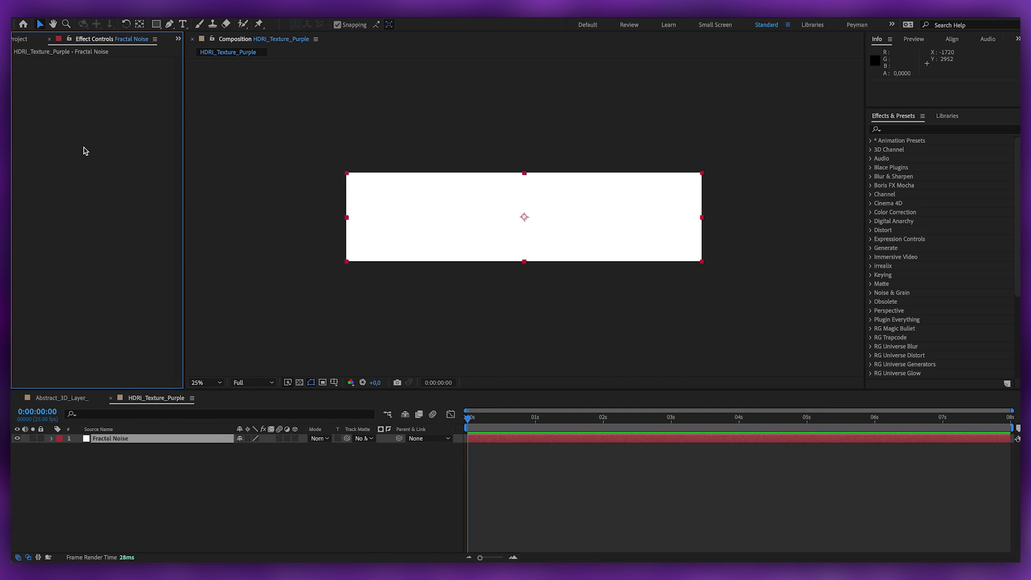
pyautogui.hotkey('ctrl', 'space')
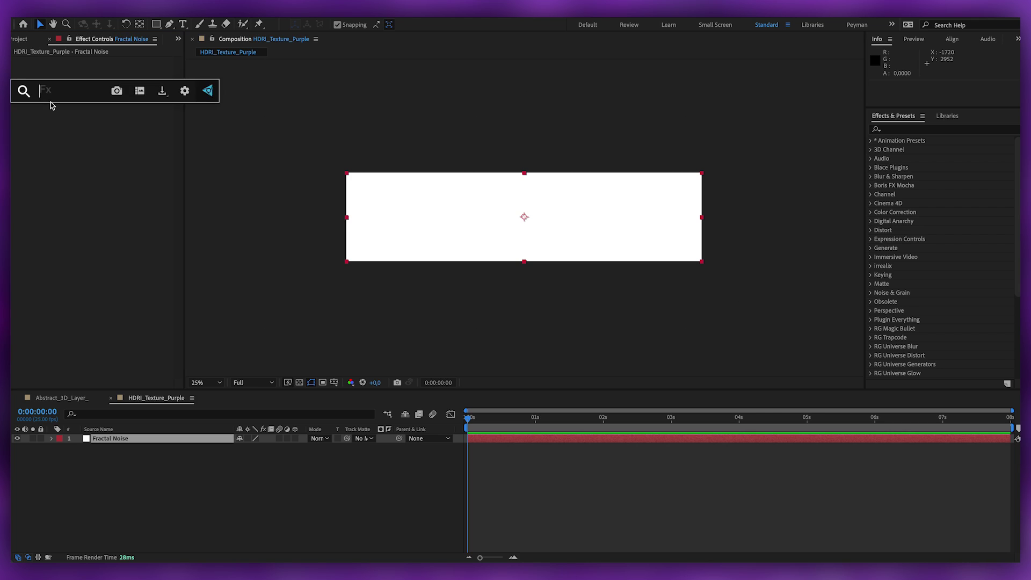
pyautogui.write('fr')
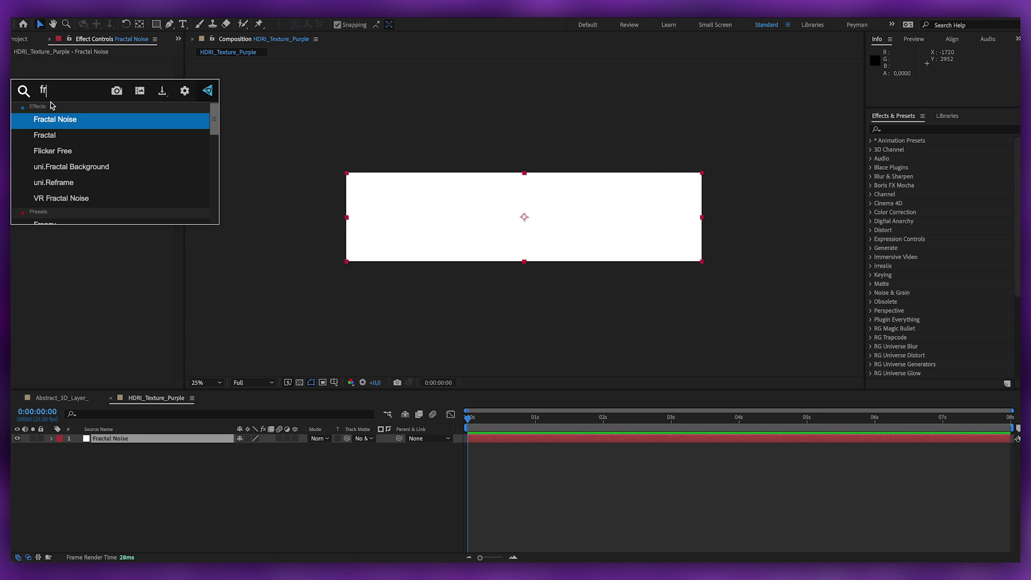
pyautogui.press('Return')
pyautogui.hotkey('ctrl', 'space')
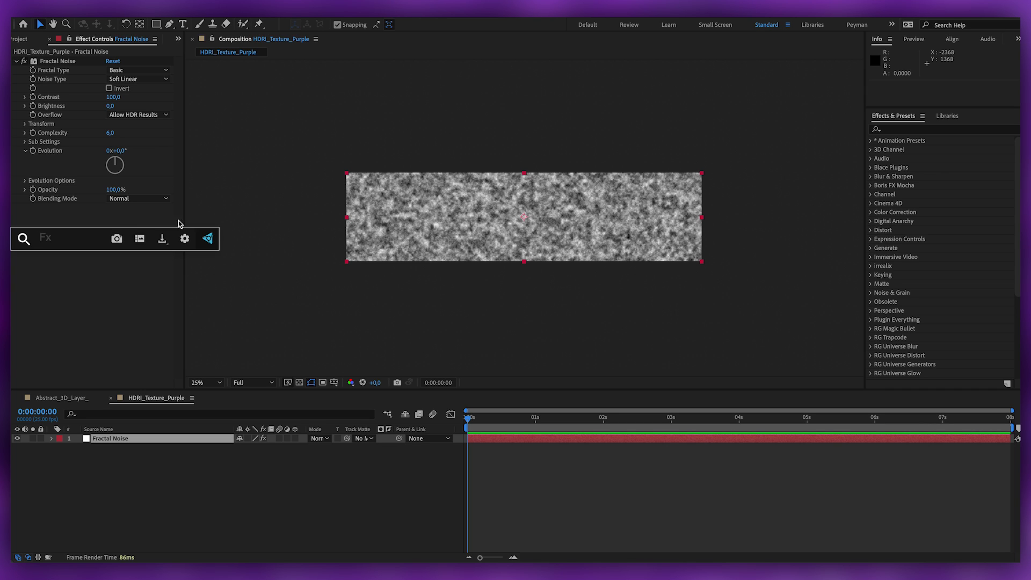
pyautogui.click(130, 275)
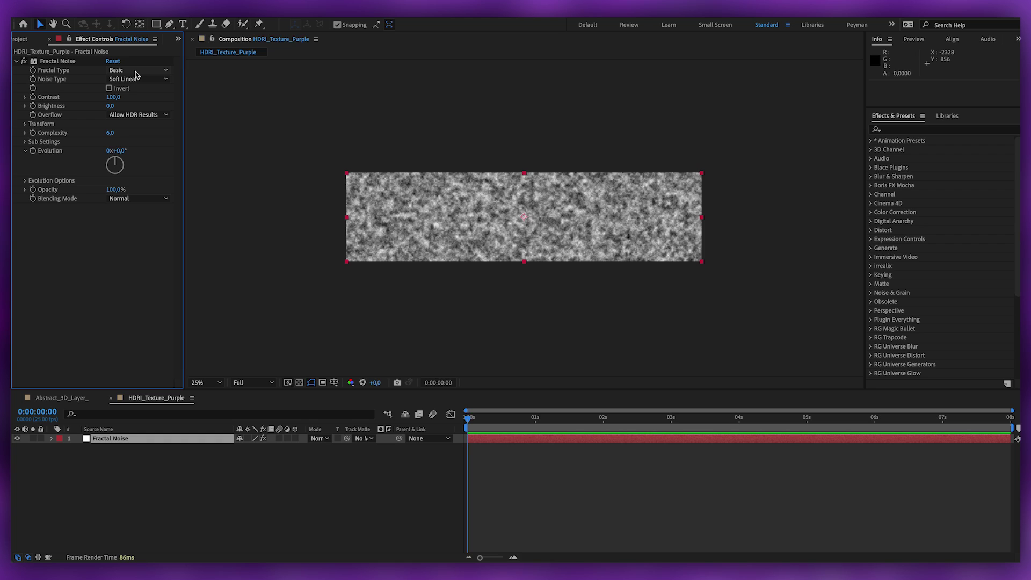
# Step: Set the Fractal Noise effect's fractal type to Strings and its noise type to Spline
pyautogui.click(136, 71)
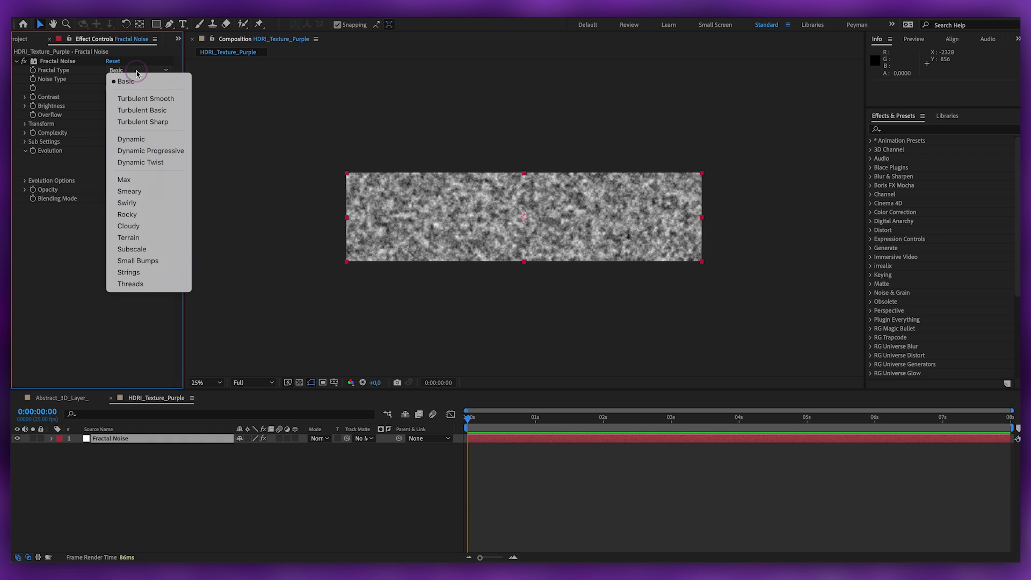
pyautogui.click(129, 272)
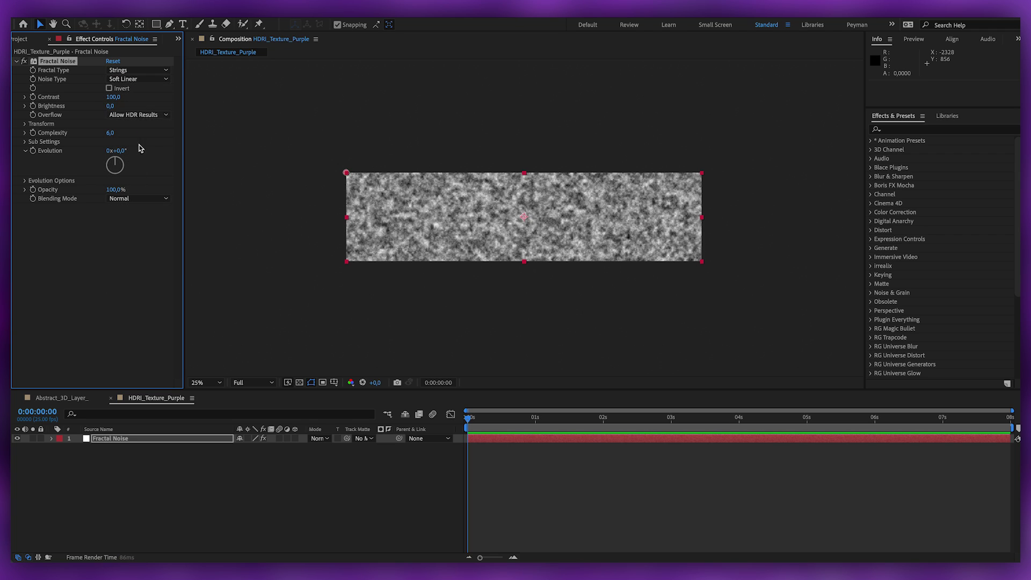
pyautogui.click(143, 80)
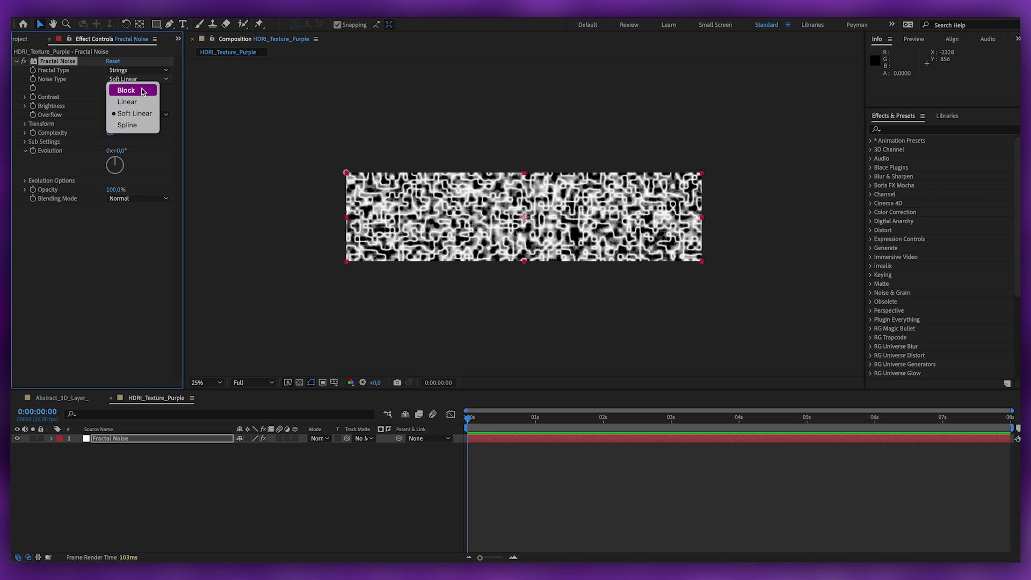
pyautogui.click(134, 124)
# Step: Set the Fractal Noise effect's contrast to 110
pyautogui.click(114, 98)
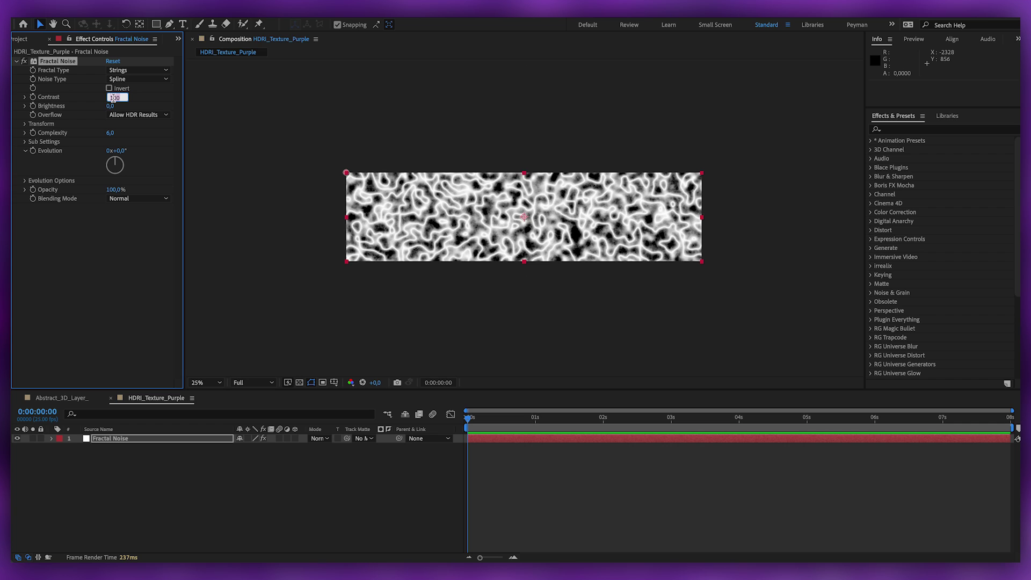
pyautogui.write('11')
pyautogui.press('Return')
# Step: Set the Fractal Noise effect's brightness to 24
pyautogui.rightClick(111, 107)
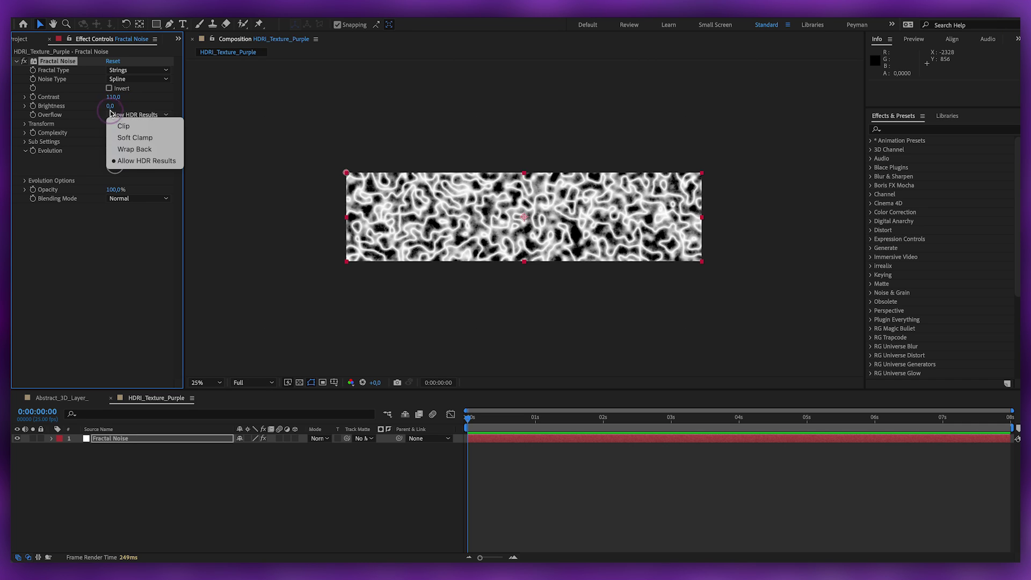
pyautogui.press('Escape')
pyautogui.click(111, 107)
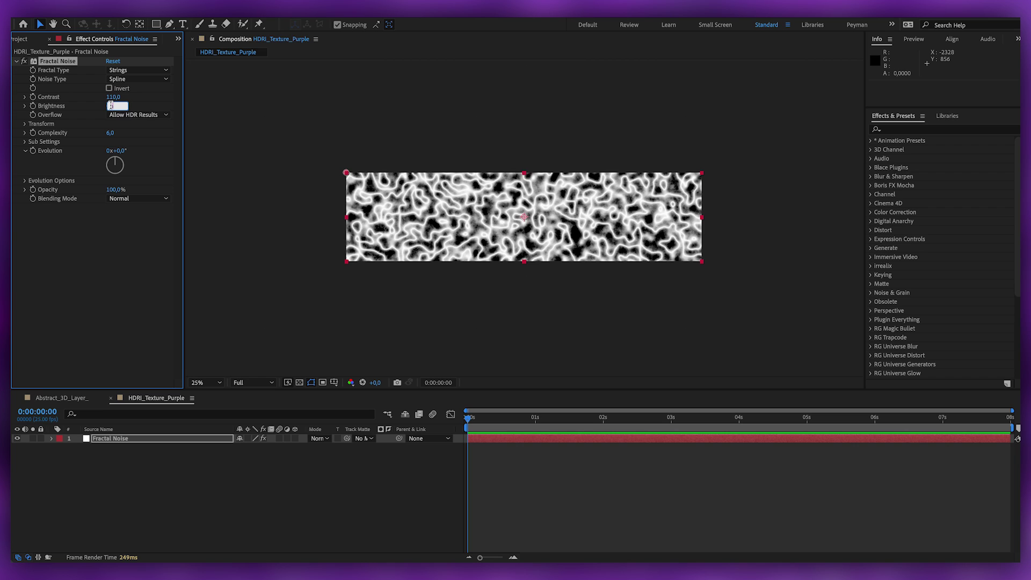
pyautogui.write('24')
pyautogui.press('Return')
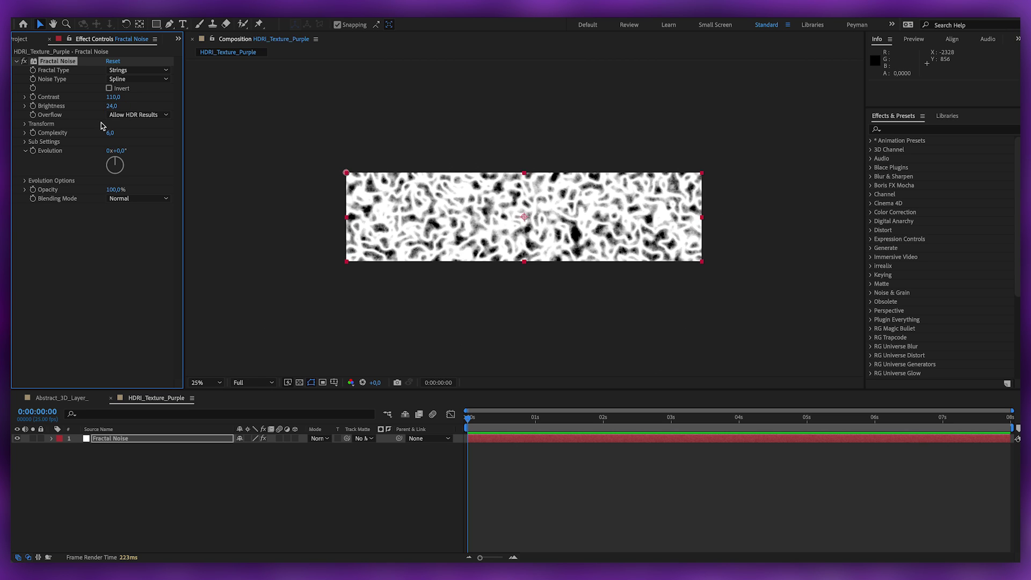
# Step: Increase the Fractal Noise effect's uniform scale to about 334
pyautogui.click(25, 124)
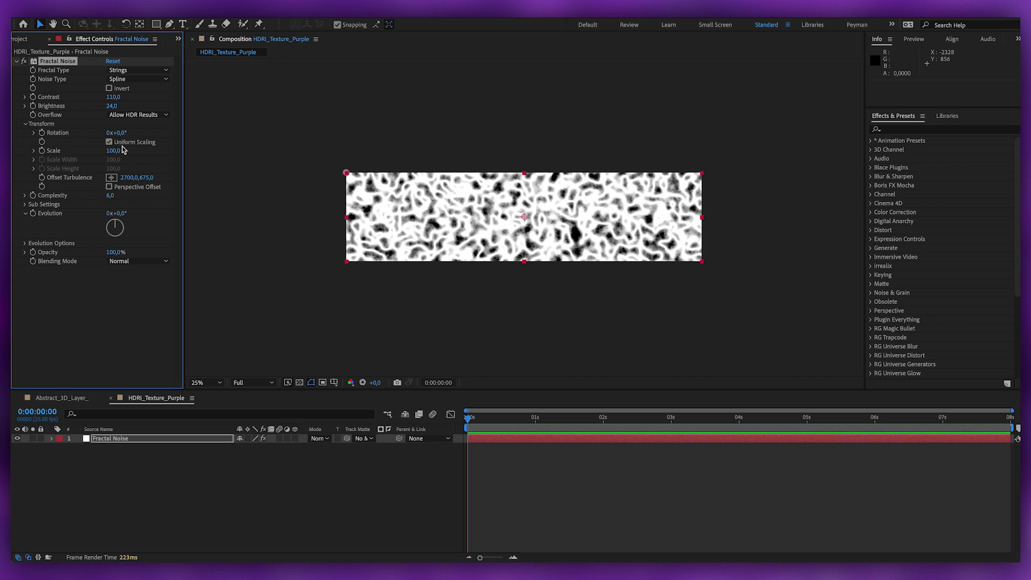
pyautogui.moveTo(114, 151); pyautogui.dragTo(240, 152)
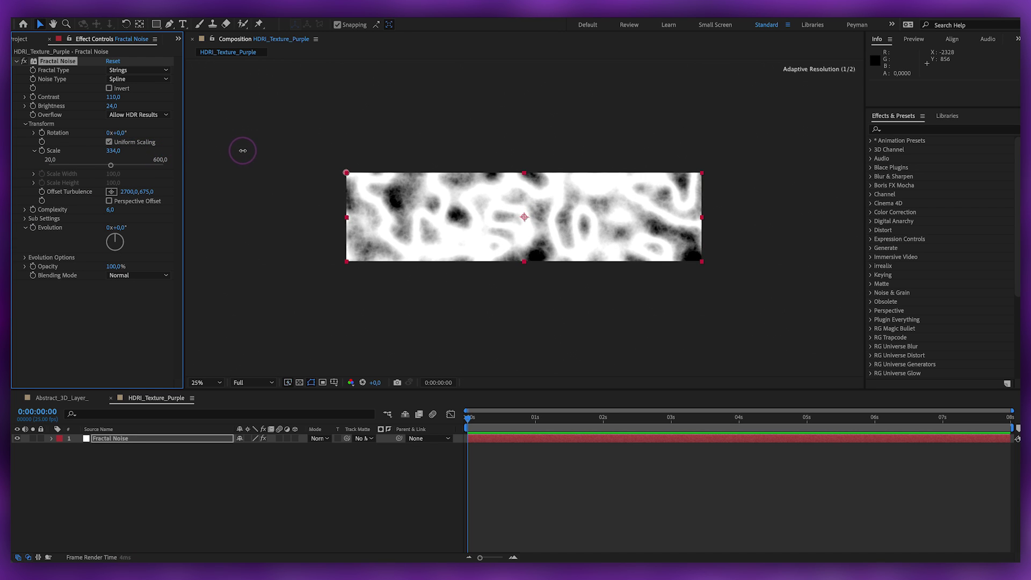
pyautogui.click(24, 124)
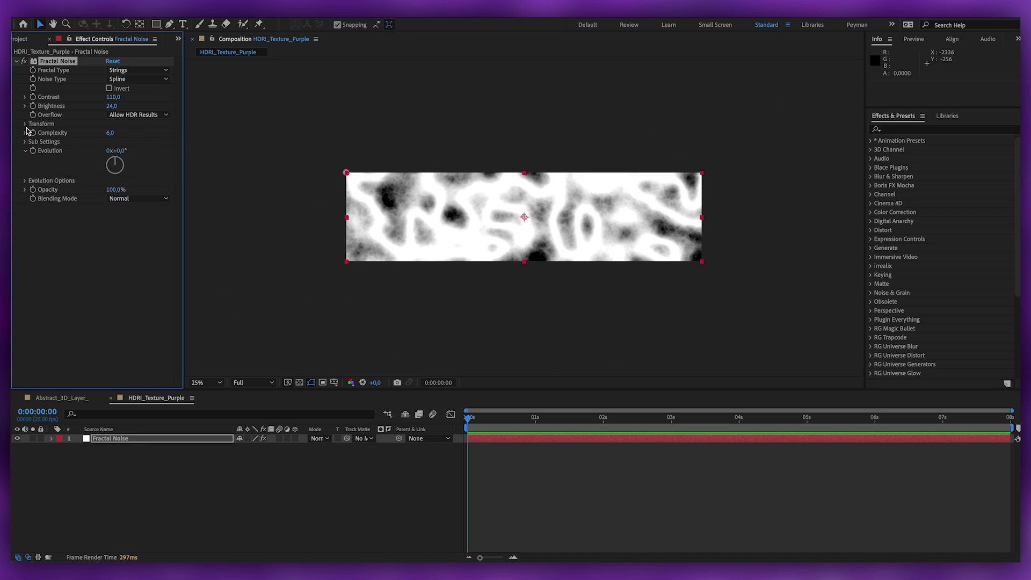
# Step: Enable Cycle Evolution and keyframe the noise's Evolution from 0 at the start to one full revolution at 0:00:07:24
pyautogui.click(25, 181)
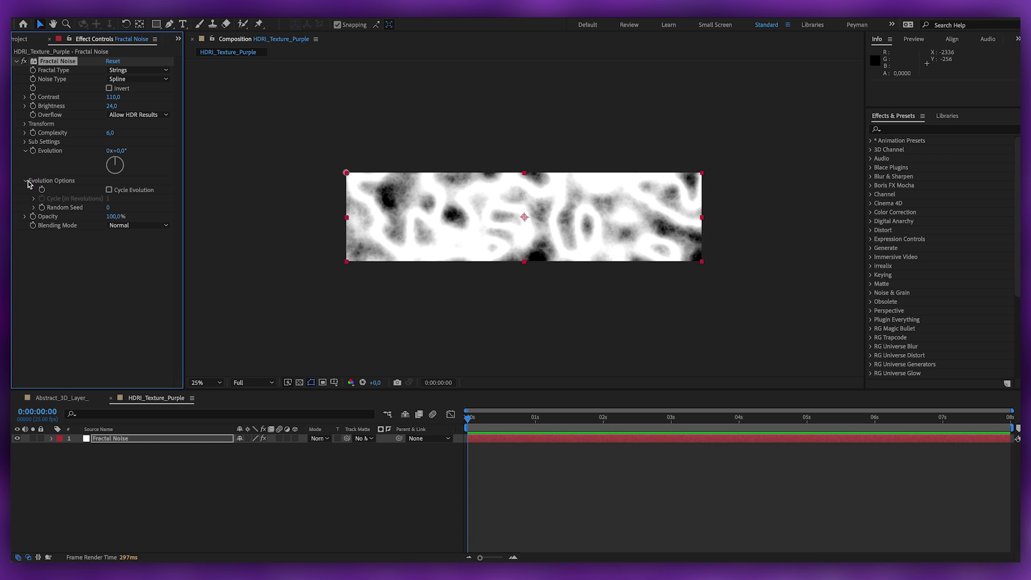
pyautogui.click(110, 190)
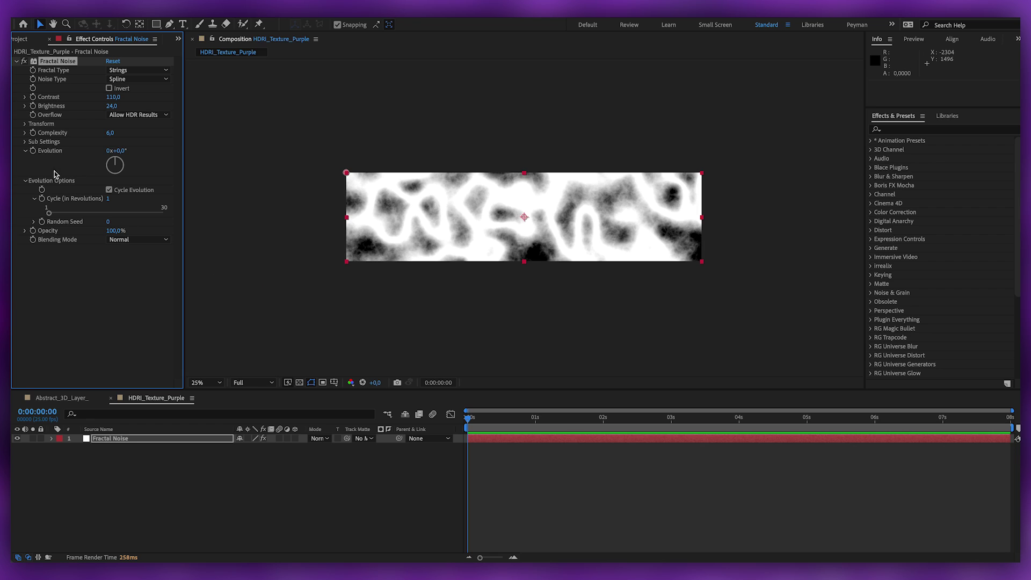
pyautogui.click(33, 152)
pyautogui.click(720, 414)
pyautogui.moveTo(720, 414); pyautogui.dragTo(1009, 415)
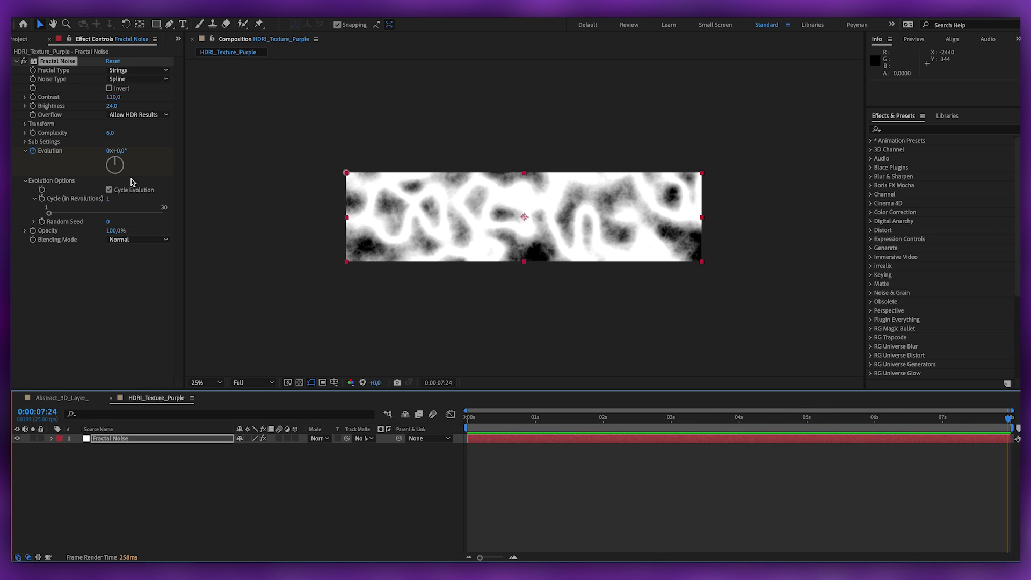
pyautogui.click(107, 152)
pyautogui.write('1')
pyautogui.press('Return')
# Step: Preview the Fractal Noise evolution across the end and start of the composition to check the loop
pyautogui.click(889, 417)
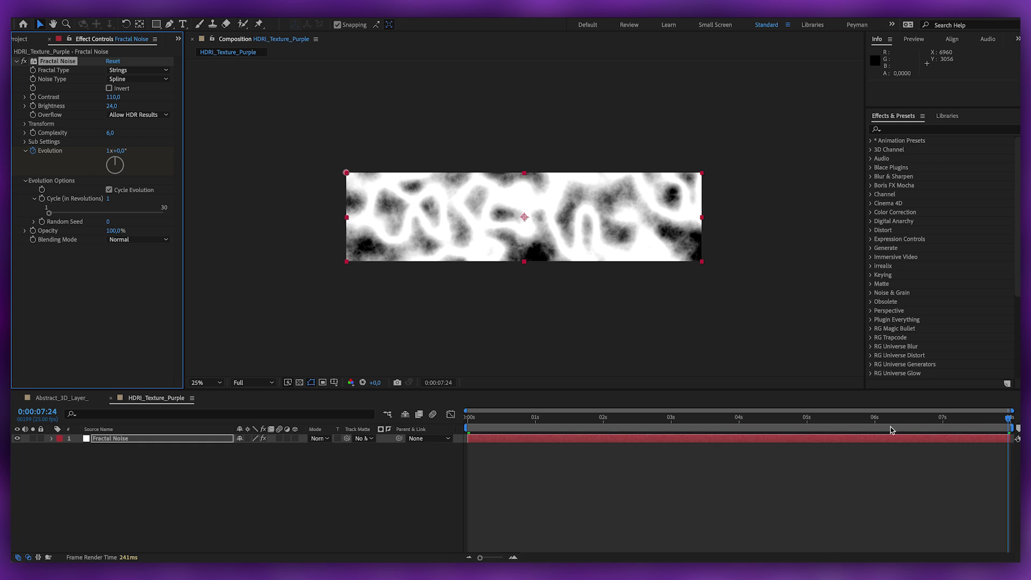
pyautogui.click(969, 417)
pyautogui.press('space')
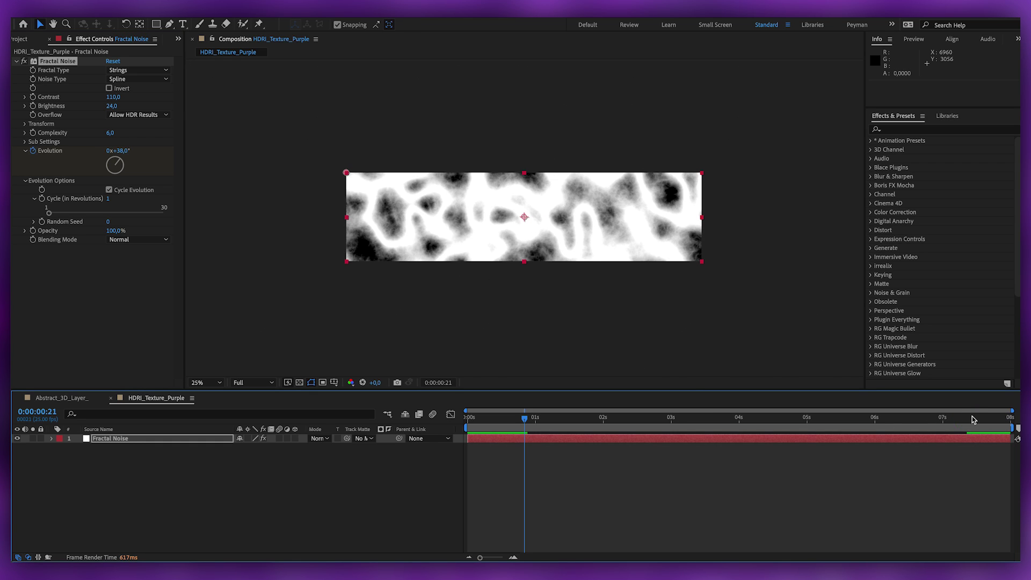
# Step: Add a white, composition-sized solid above the Fractal Noise layer
pyautogui.rightClick(224, 492)
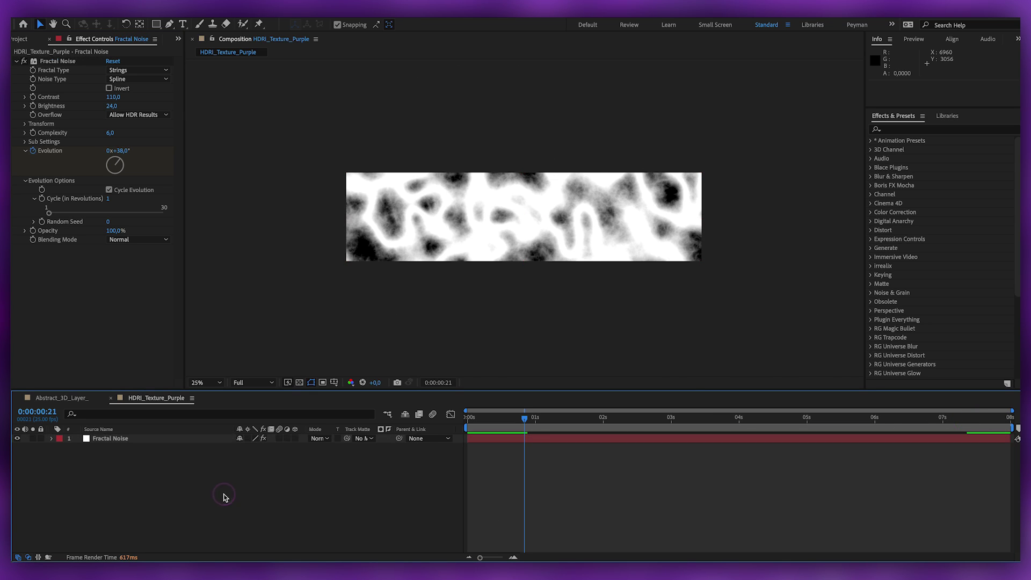
pyautogui.moveTo(247, 424)
pyautogui.click(375, 456)
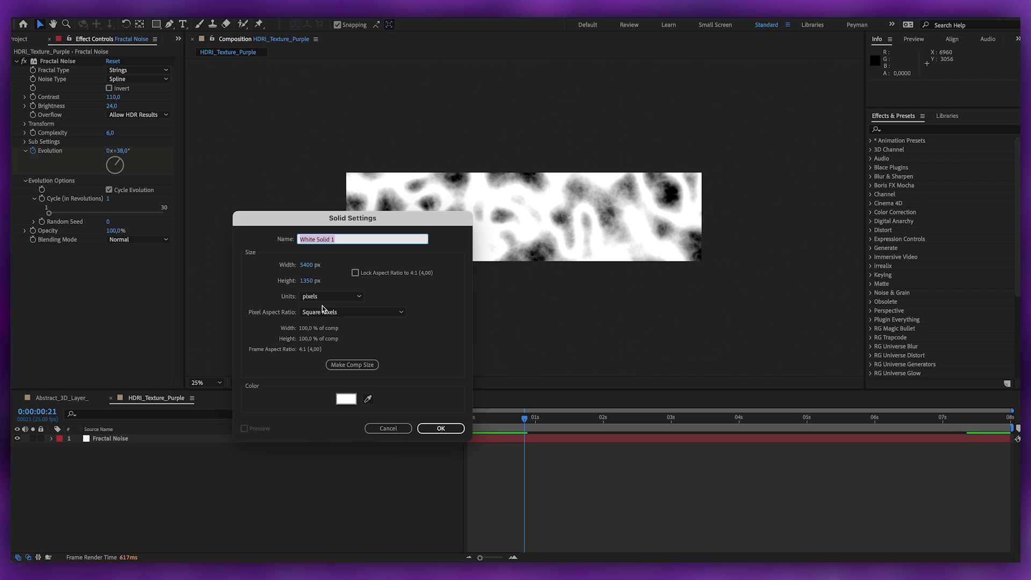
pyautogui.click(374, 368)
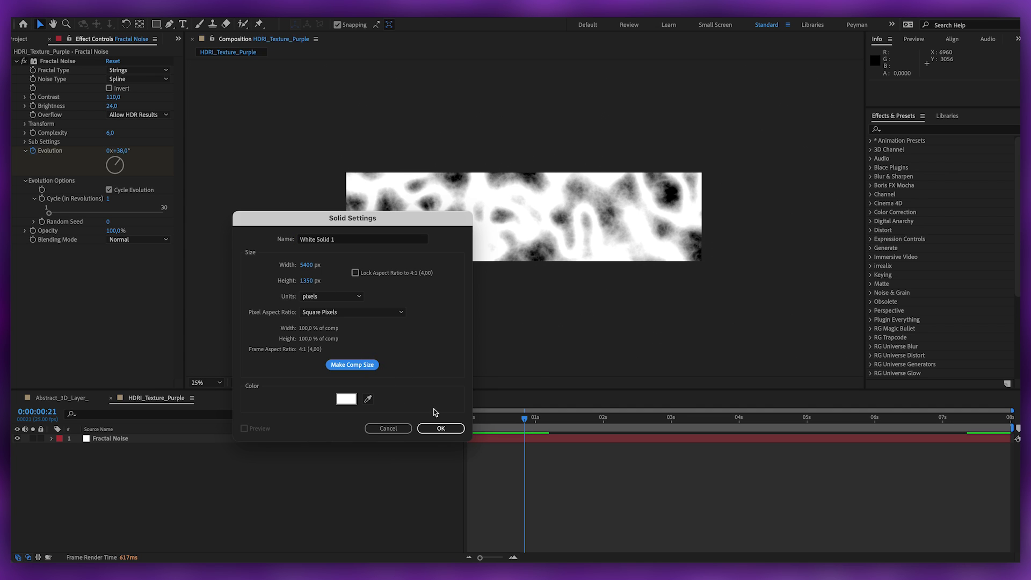
pyautogui.click(441, 429)
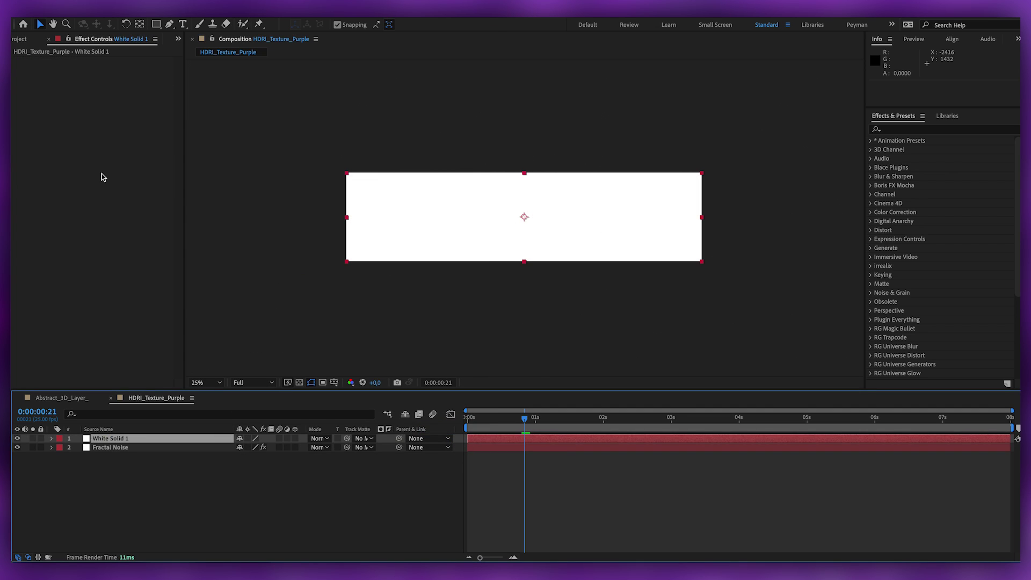
# Step: Apply the 4-Color Gradient effect to the new white solid
pyautogui.hotkey('ctrl', 'space')
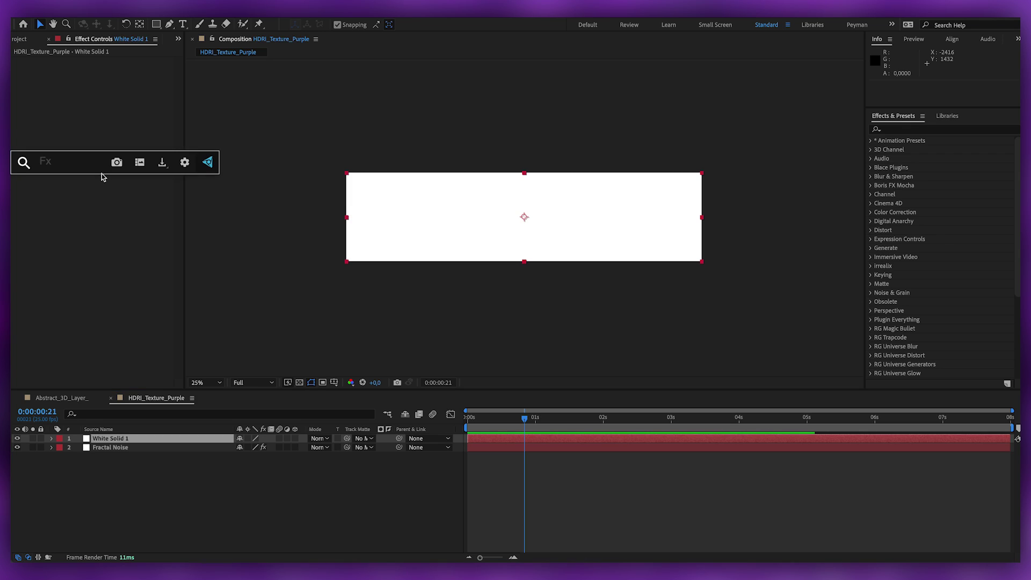
pyautogui.write('4')
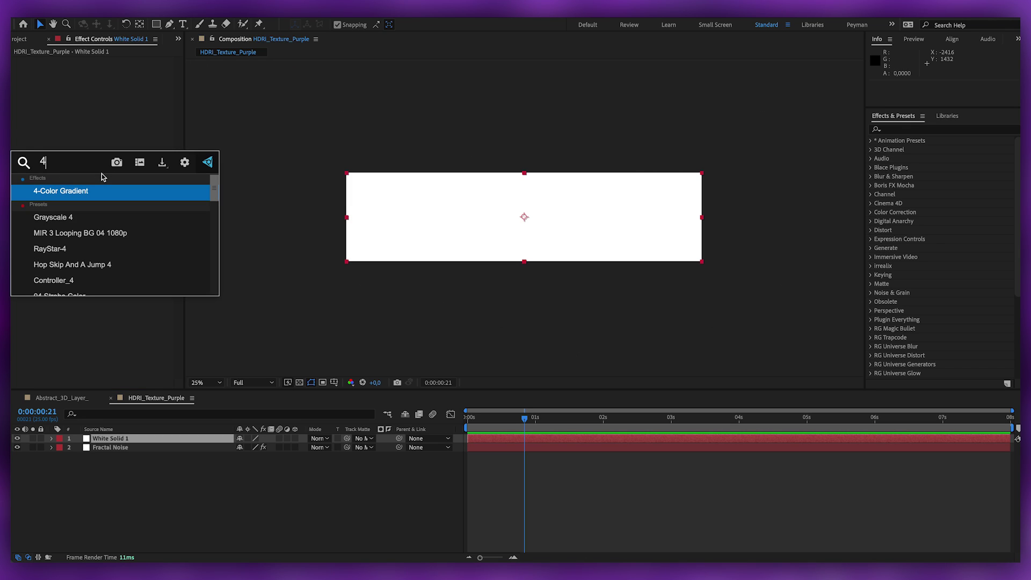
pyautogui.press('Return')
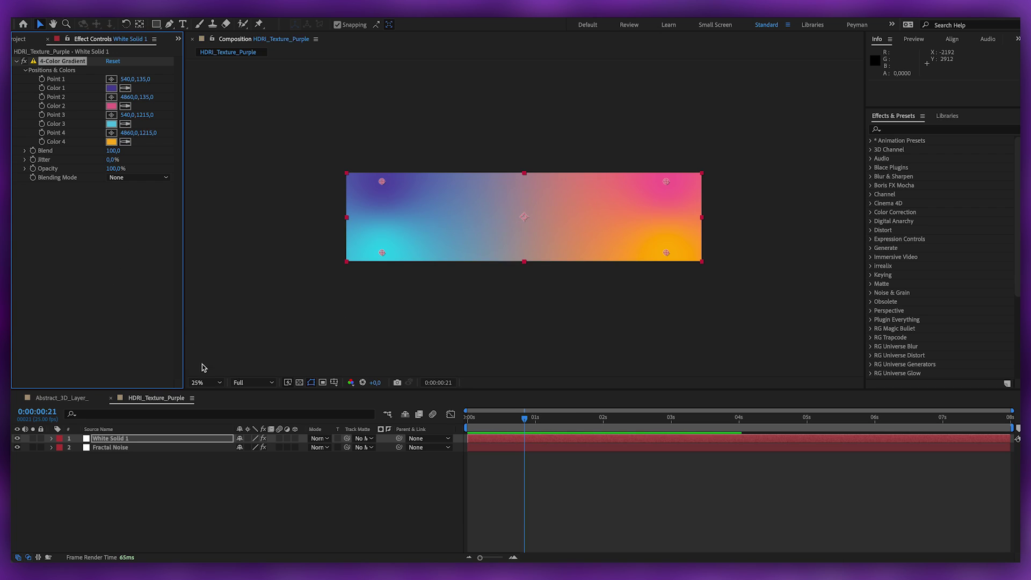
# Step: Set the gradient solid's blending mode to Multiply and check the coloured noise at another time
pyautogui.click(317, 439)
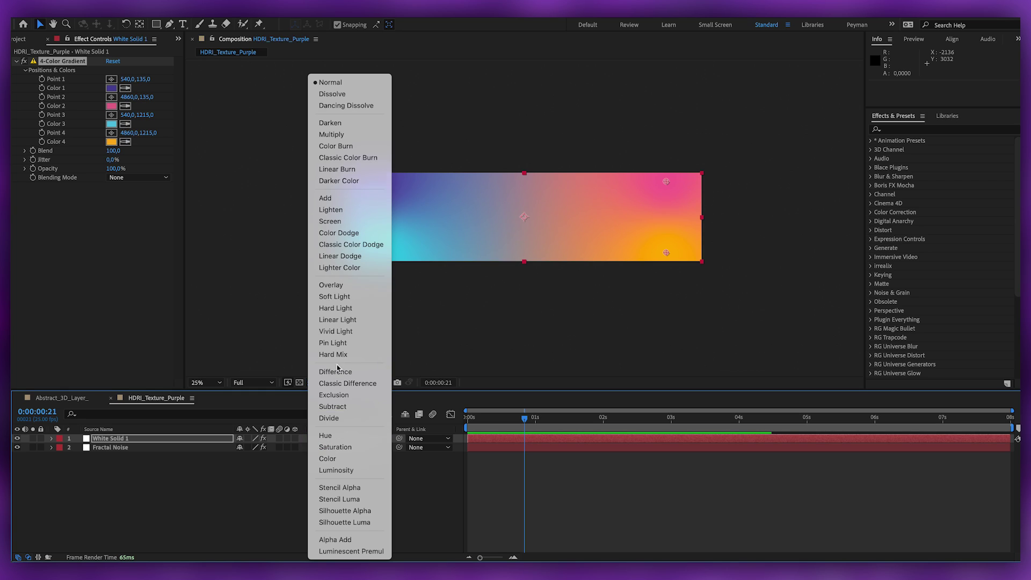
pyautogui.click(344, 133)
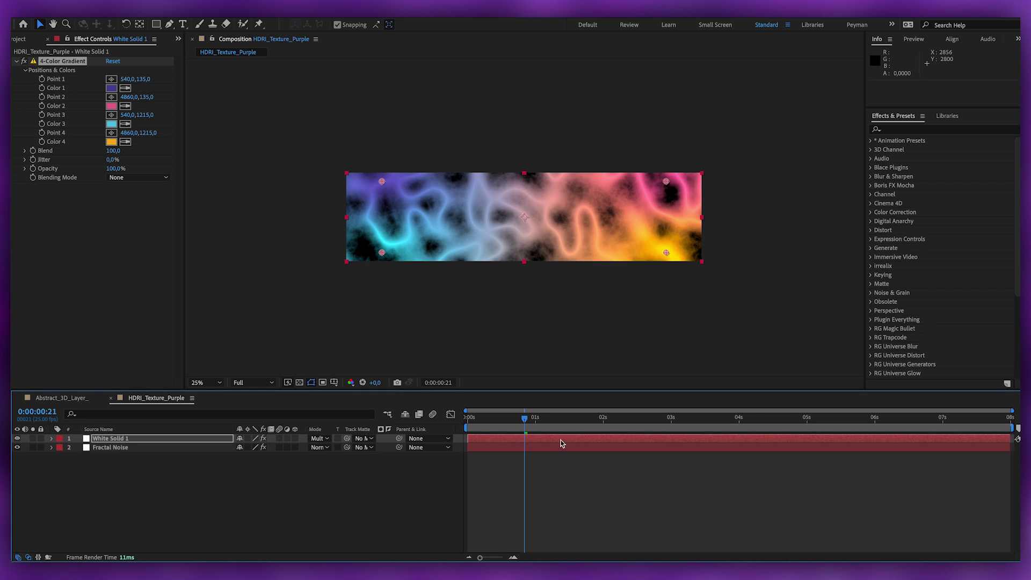
pyautogui.click(753, 417)
# Step: Add the HDRI_Texture_Purple composition as the top layer of Abstract_3D_Layer_ and hide it
pyautogui.click(26, 40)
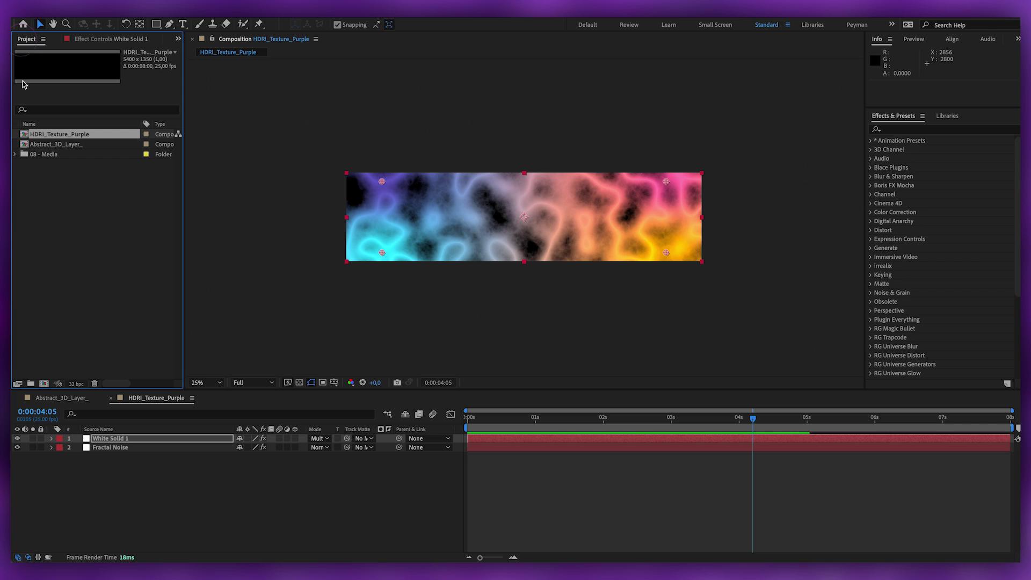
pyautogui.click(56, 399)
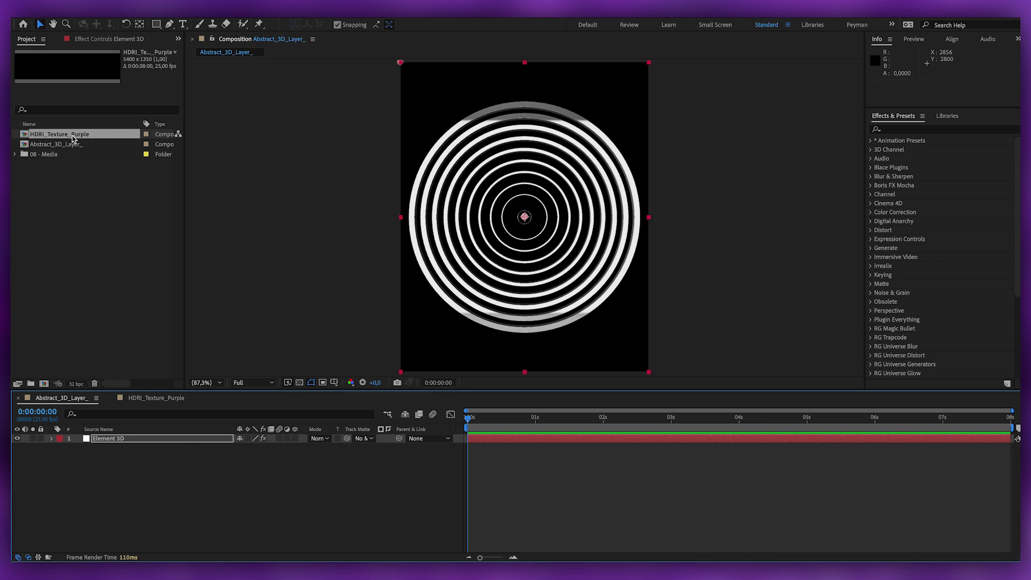
pyautogui.moveTo(73, 139); pyautogui.dragTo(133, 437)
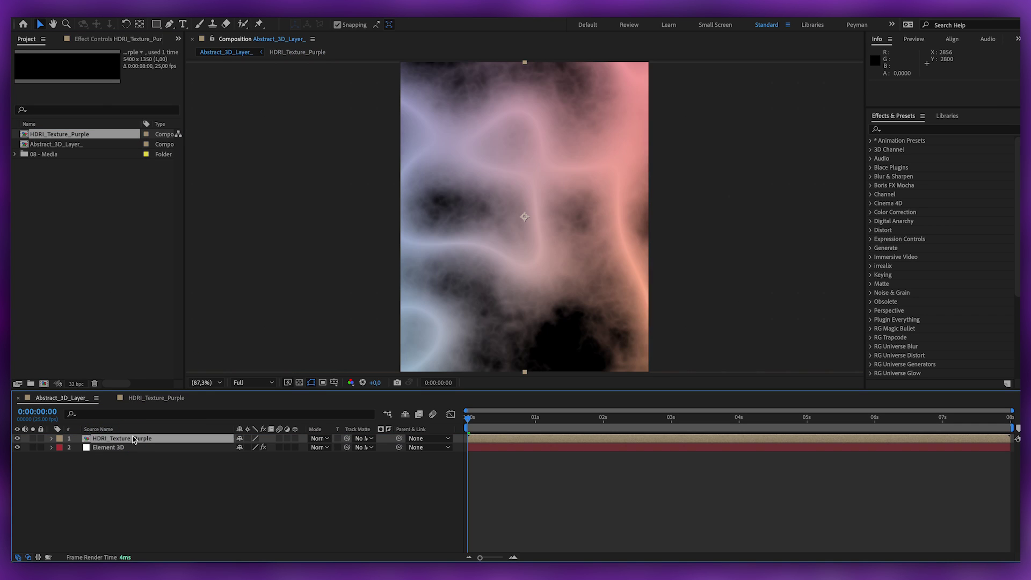
pyautogui.click(17, 439)
# Step: Assign HDRI_Texture_Purple as Layer 1 of the Element effect's custom texture maps
pyautogui.click(100, 449)
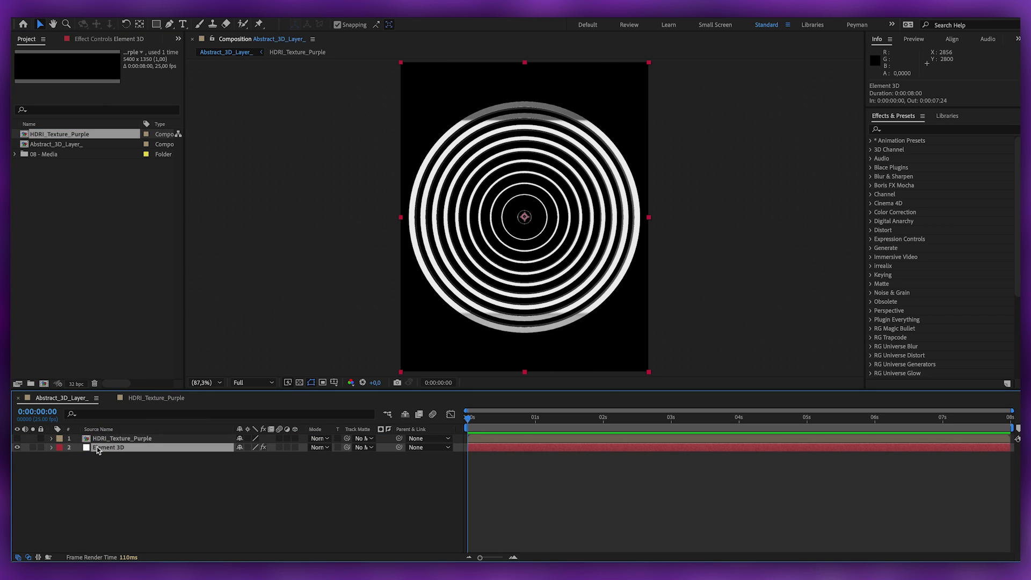
pyautogui.click(88, 40)
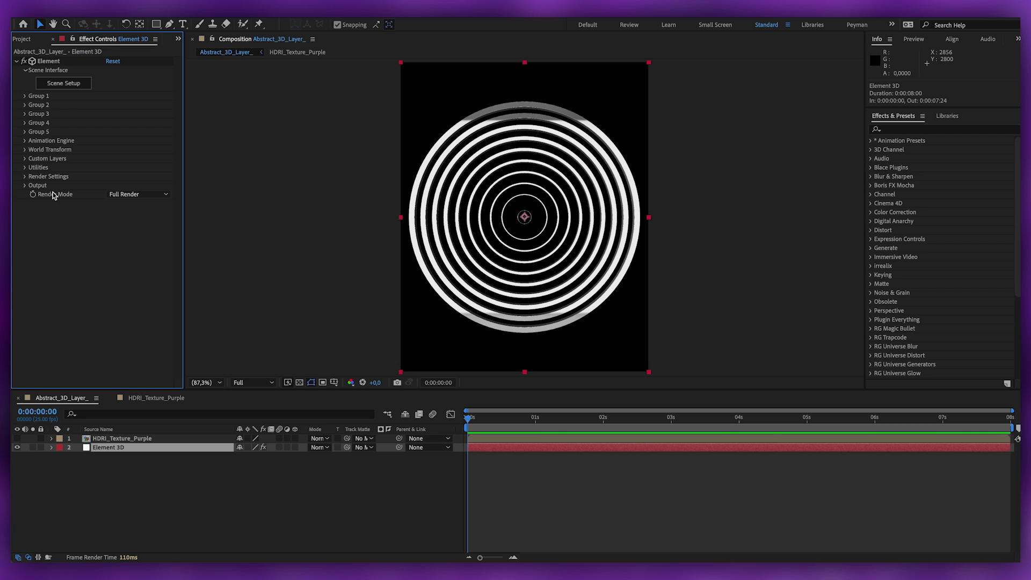
pyautogui.click(24, 159)
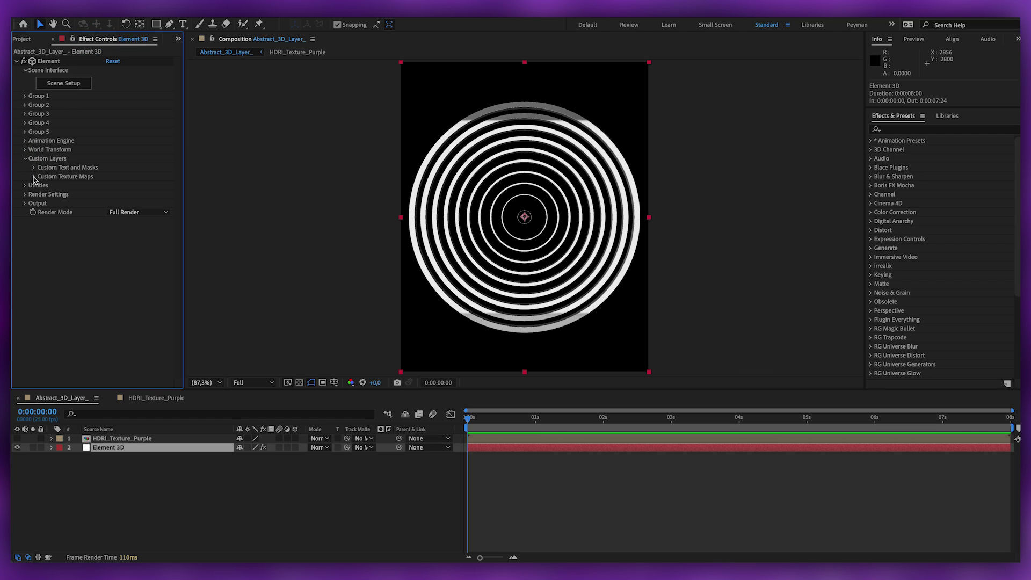
pyautogui.click(33, 176)
pyautogui.click(121, 186)
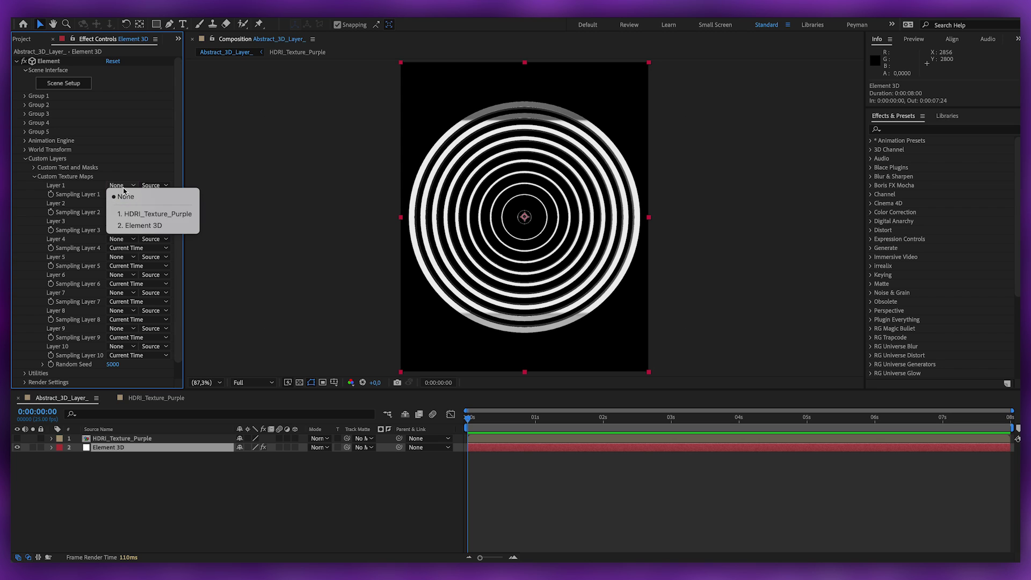
pyautogui.click(138, 216)
# Step: Replace the Element scene's environment texture with Custom Layer 1 [HDRI_Texture_Purple], apply the scene, and check the reflections over time
pyautogui.click(63, 84)
pyautogui.moveTo(418, 235); pyautogui.dragTo(350, 333)
pyautogui.click(349, 336)
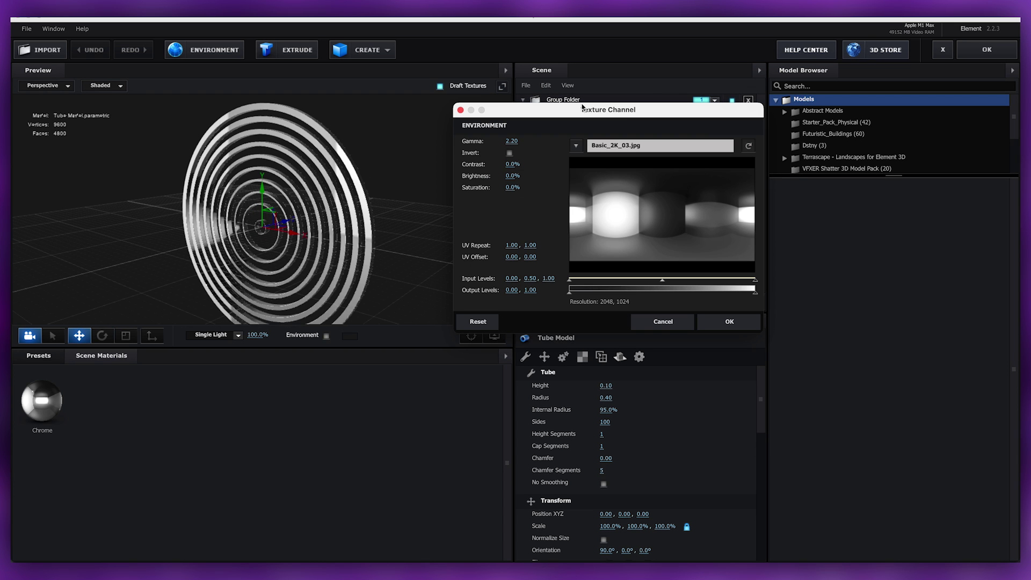
pyautogui.click(576, 145)
pyautogui.click(600, 164)
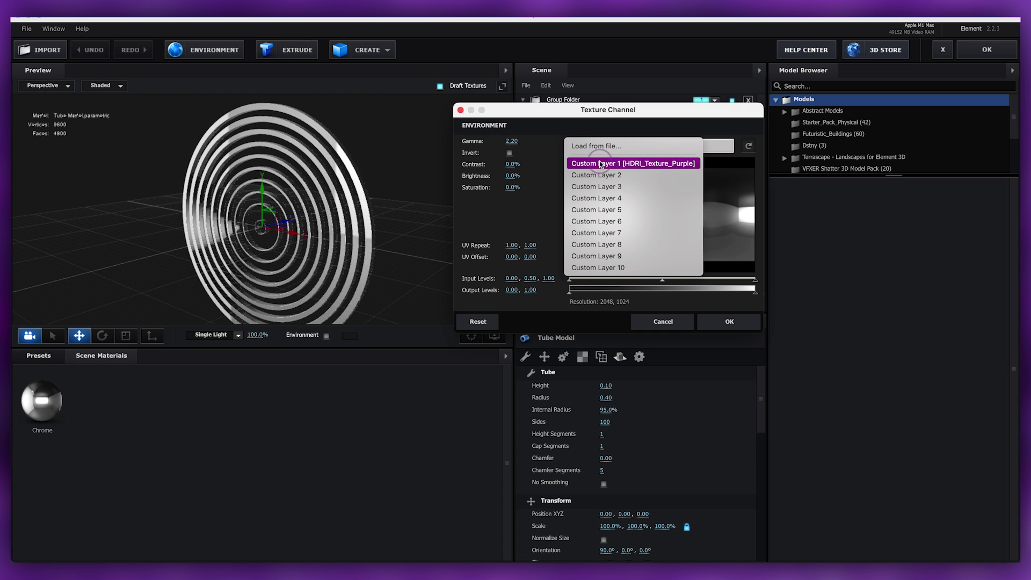
pyautogui.click(729, 322)
pyautogui.moveTo(374, 248)
pyautogui.mouseDown()
pyautogui.moveTo(299, 230)
pyautogui.moveTo(242, 253)
pyautogui.moveTo(378, 264)
pyautogui.moveTo(391, 281)
pyautogui.moveTo(352, 285)
pyautogui.moveTo(389, 238)
pyautogui.mouseUp()
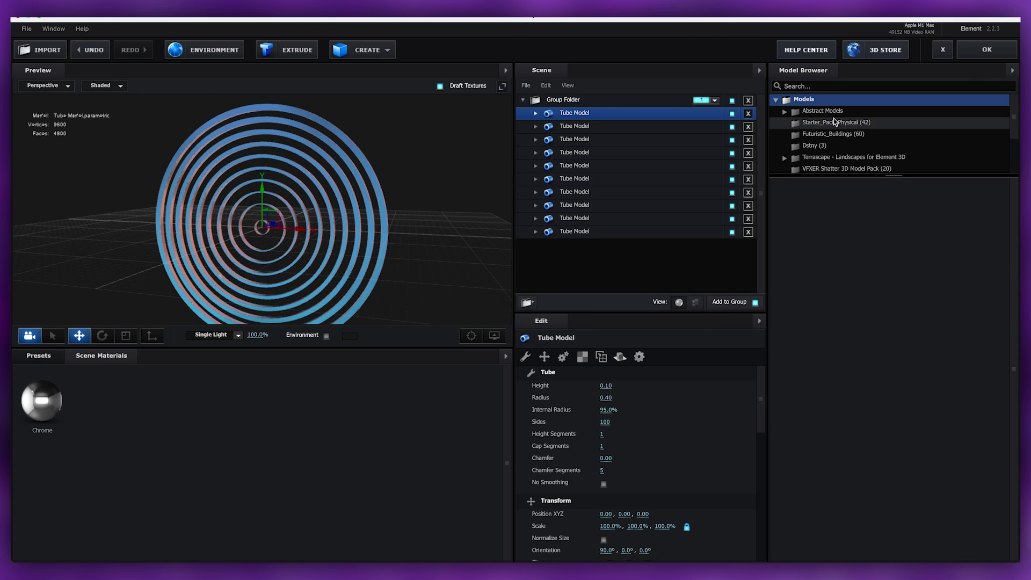
pyautogui.click(988, 50)
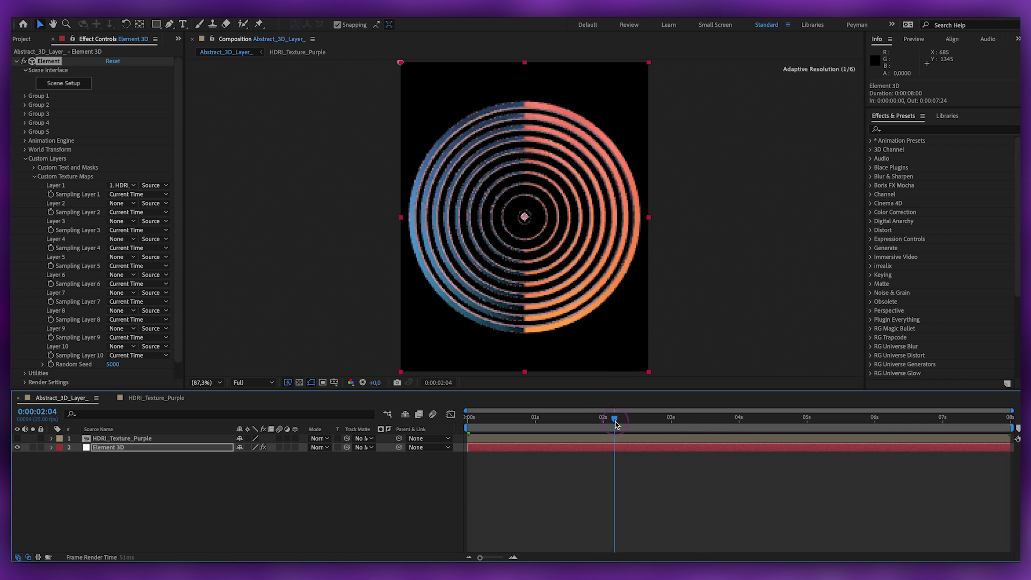
pyautogui.click(361, 428)
pyautogui.moveTo(604, 428); pyautogui.dragTo(468, 428)
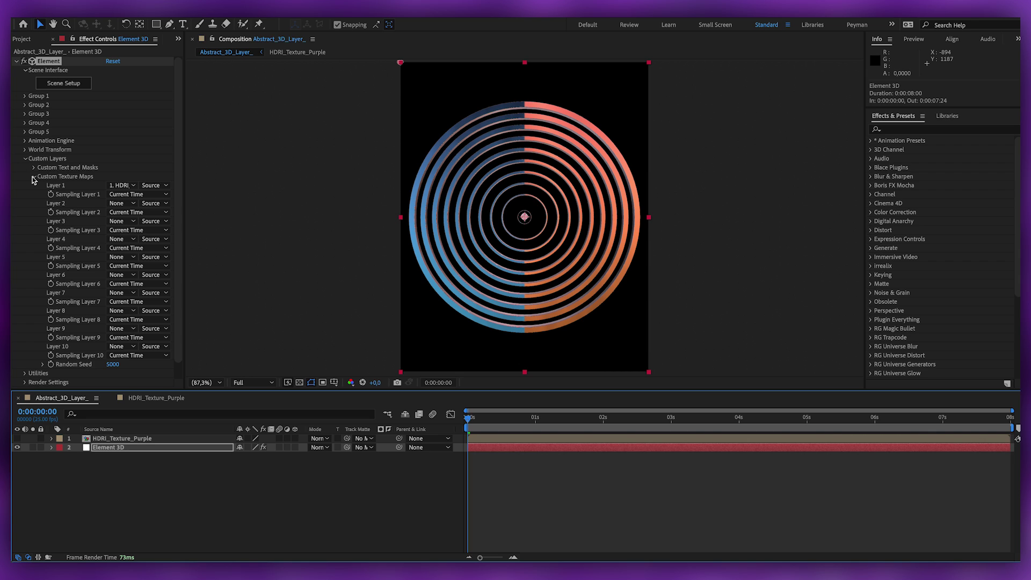
# Step: Set Group 1's particle replicator X rotation to 100° and preview the tilted rings
pyautogui.click(25, 158)
pyautogui.click(25, 96)
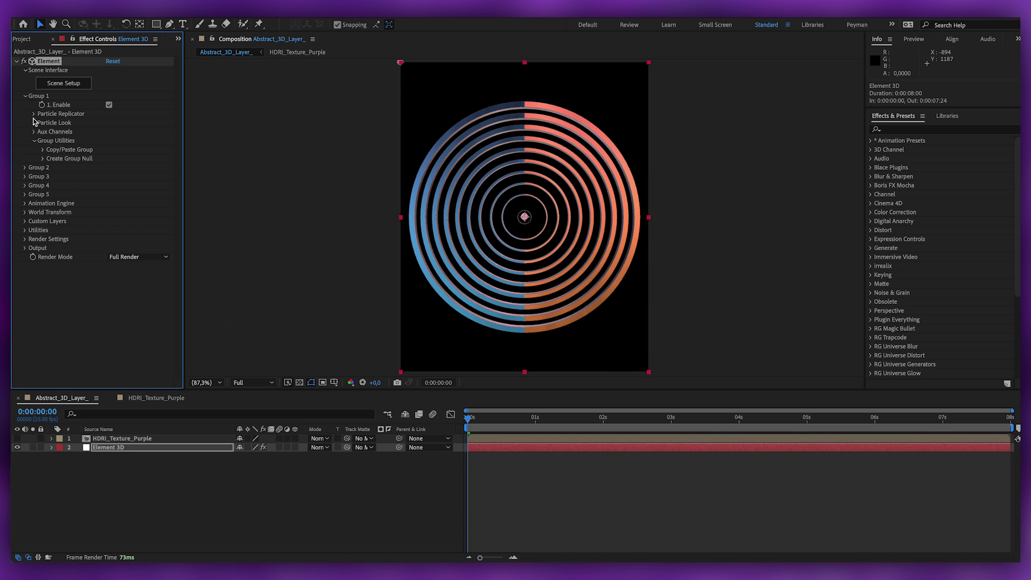
pyautogui.click(34, 114)
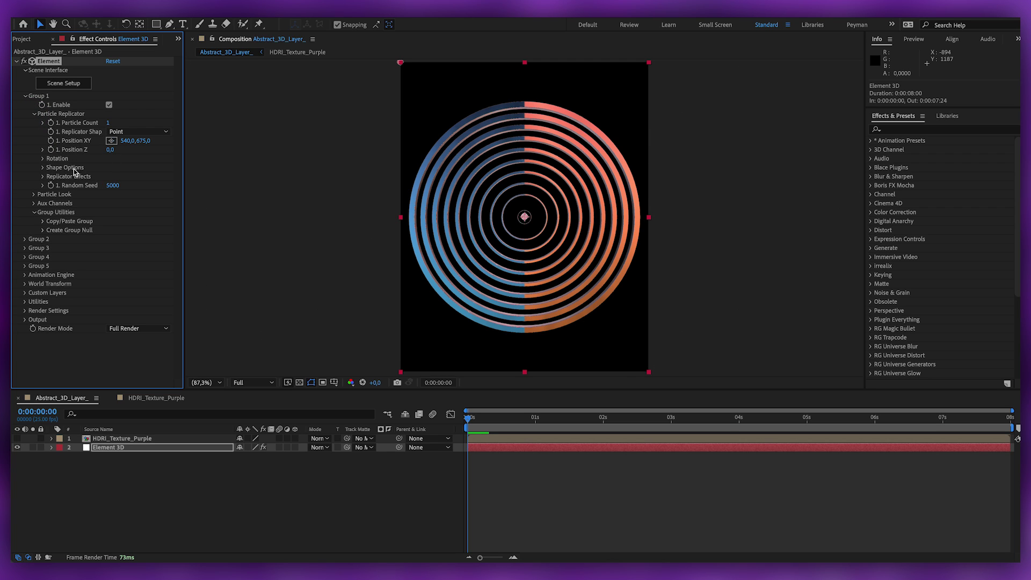
pyautogui.click(42, 160)
pyautogui.click(120, 168)
pyautogui.press('Return')
pyautogui.press('space')
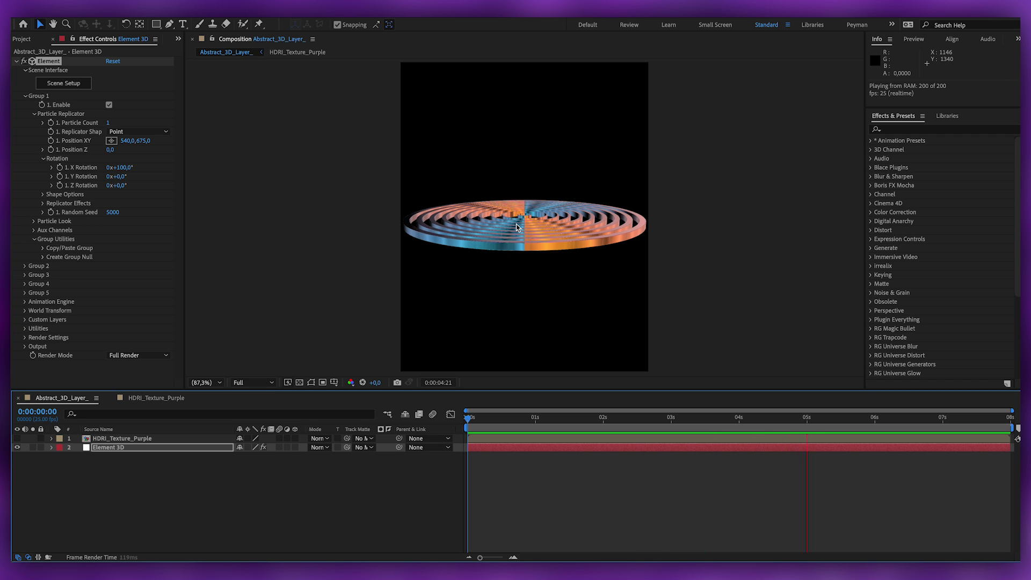
# Step: Stop the preview and set Group 1's particle replicator Position Z to 500
pyautogui.press('space')
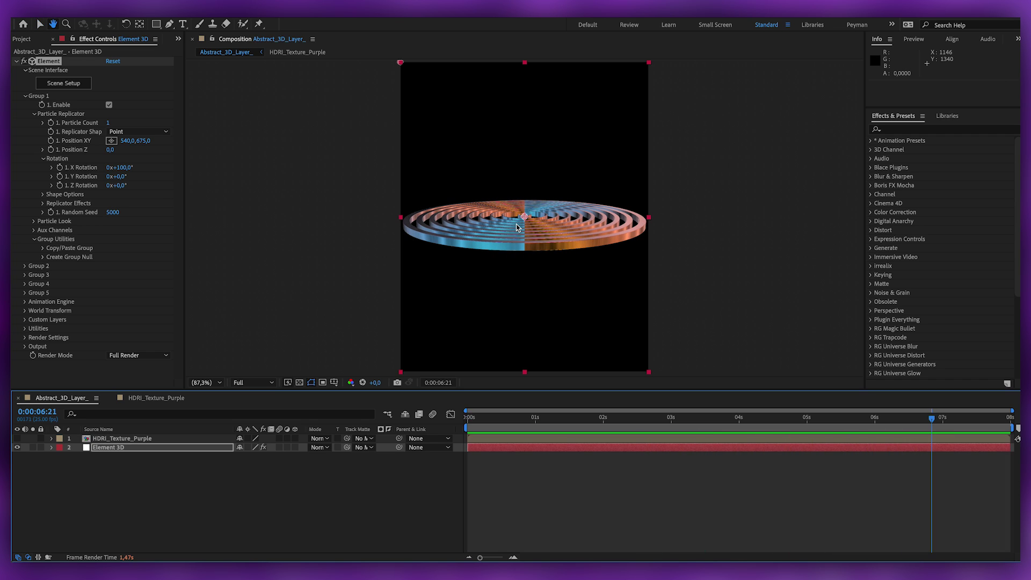
pyautogui.click(86, 154)
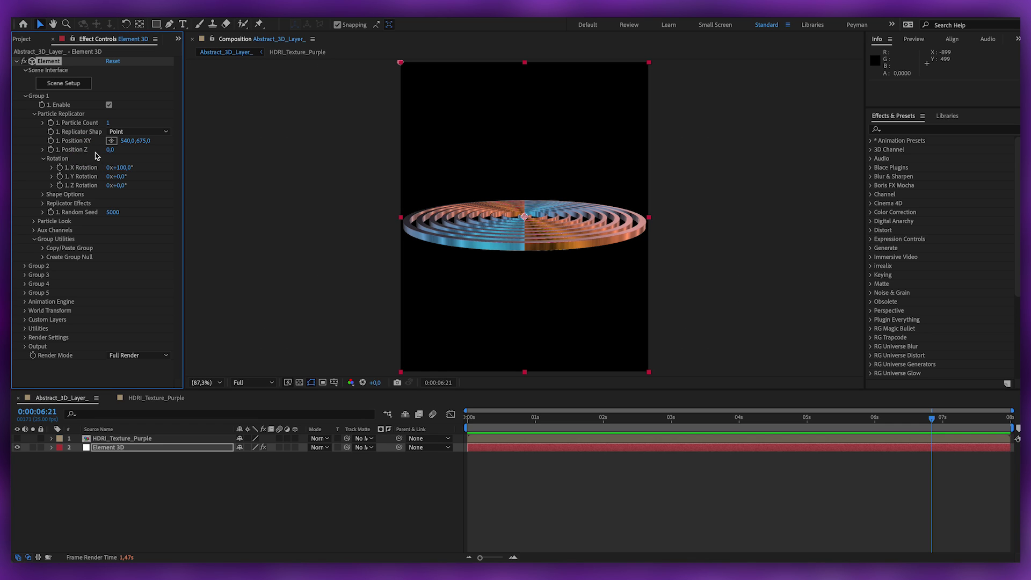
pyautogui.click(110, 150)
pyautogui.press('Return')
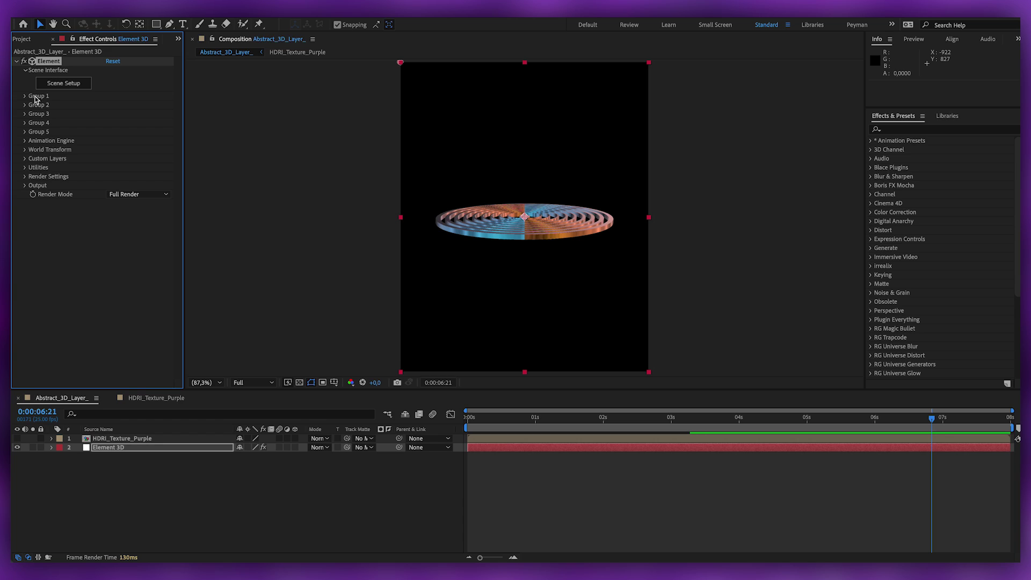
# Step: Enable Multi-Object in Group 1's Particle Look settings
pyautogui.click(33, 97)
pyautogui.click(33, 221)
pyautogui.click(43, 293)
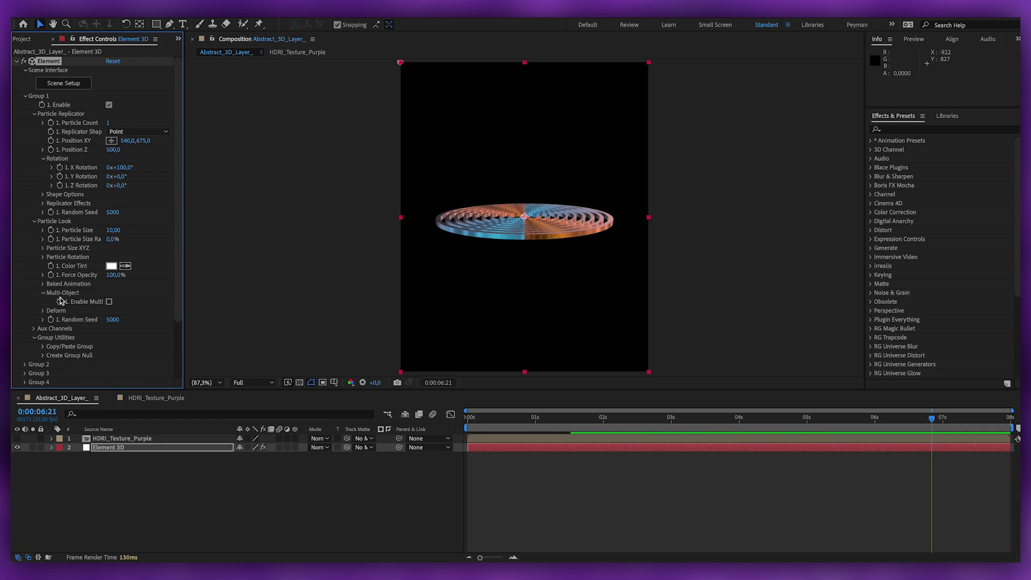
pyautogui.click(110, 302)
pyautogui.scroll(-5, 108, 268)
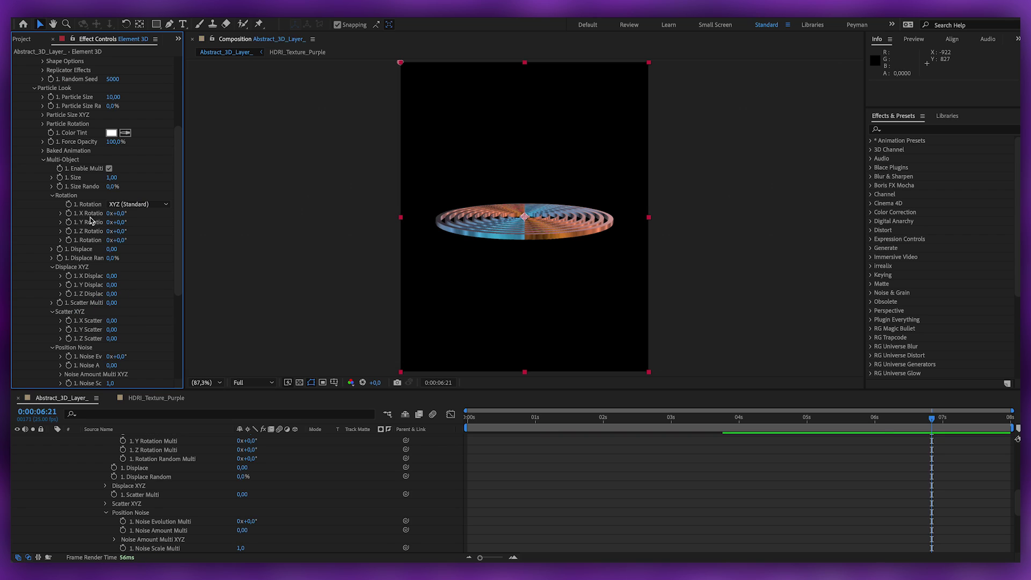
pyautogui.scroll(-3, 88, 170)
# Step: Try different Rotation Random Multi values on Group 1's rings, such as 224° and 345°, ending with 120°
pyautogui.moveTo(120, 157); pyautogui.dragTo(244, 160)
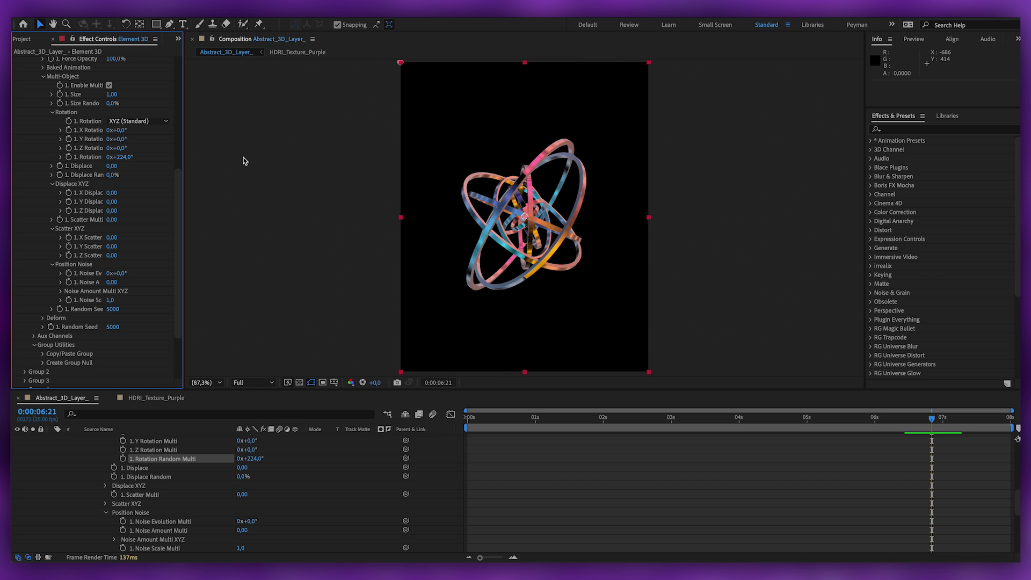
pyautogui.moveTo(184, 157); pyautogui.dragTo(290, 144)
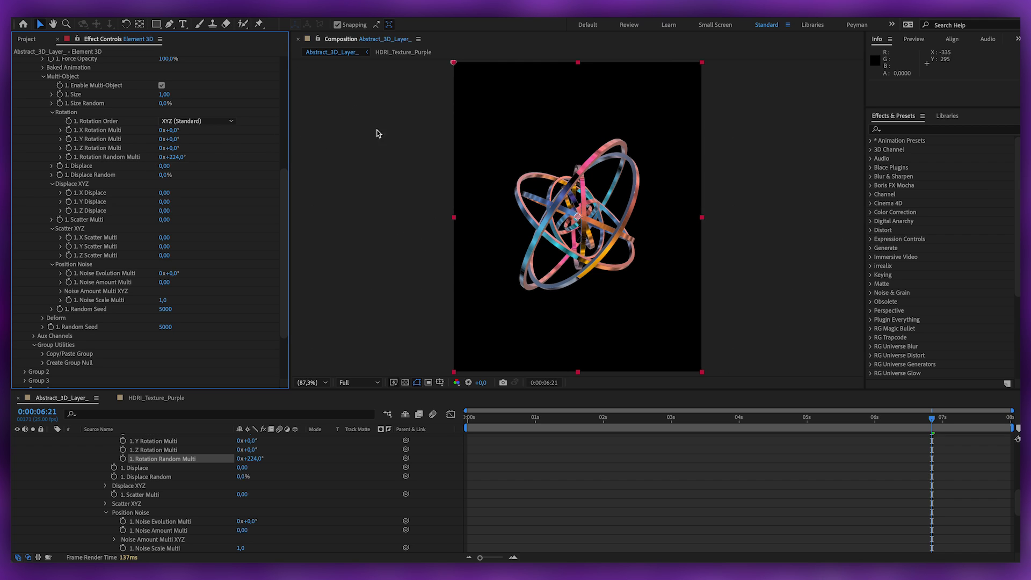
pyautogui.moveTo(169, 157); pyautogui.dragTo(791, 147)
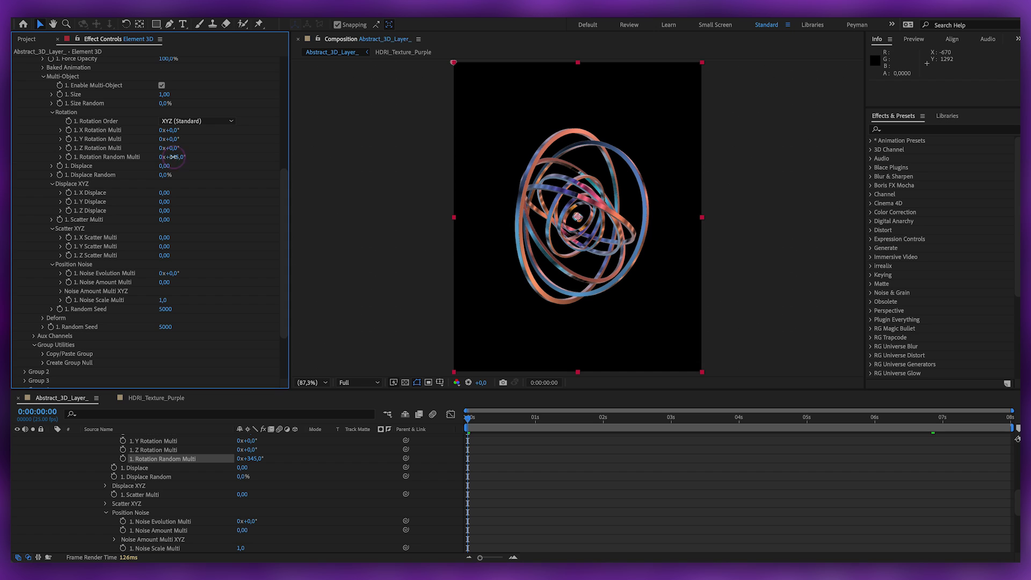
pyautogui.click(174, 157)
pyautogui.write('120')
pyautogui.press('Return')
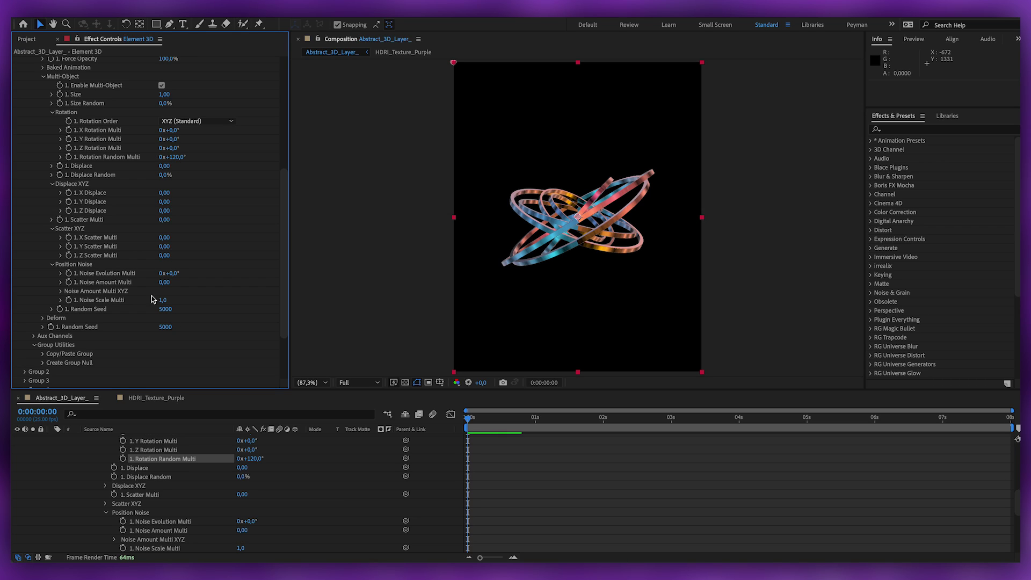
# Step: Add a Rotation Random Multi keyframe with a value of 0° at 0:00:00:00
pyautogui.click(68, 157)
pyautogui.click(175, 158)
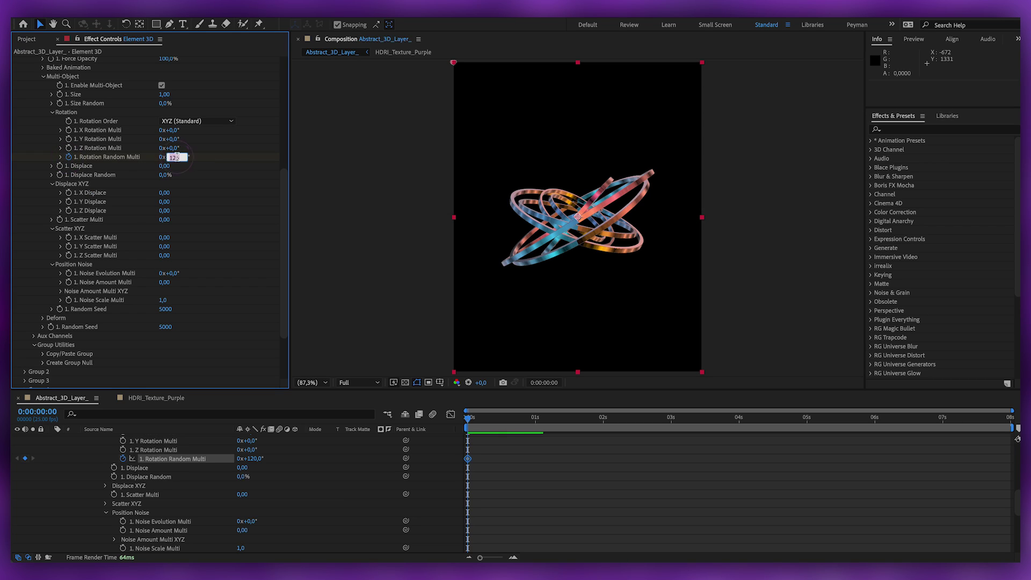
pyautogui.write('0')
pyautogui.press('Return')
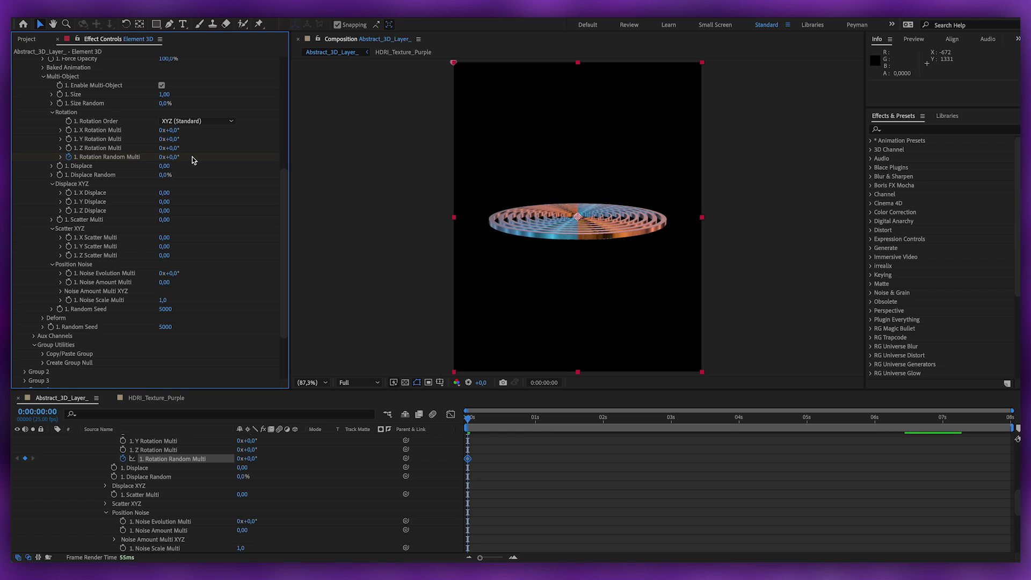
# Step: Add a Rotation Random Multi keyframe of 2x+0° at 0:00:04:00
pyautogui.click(740, 422)
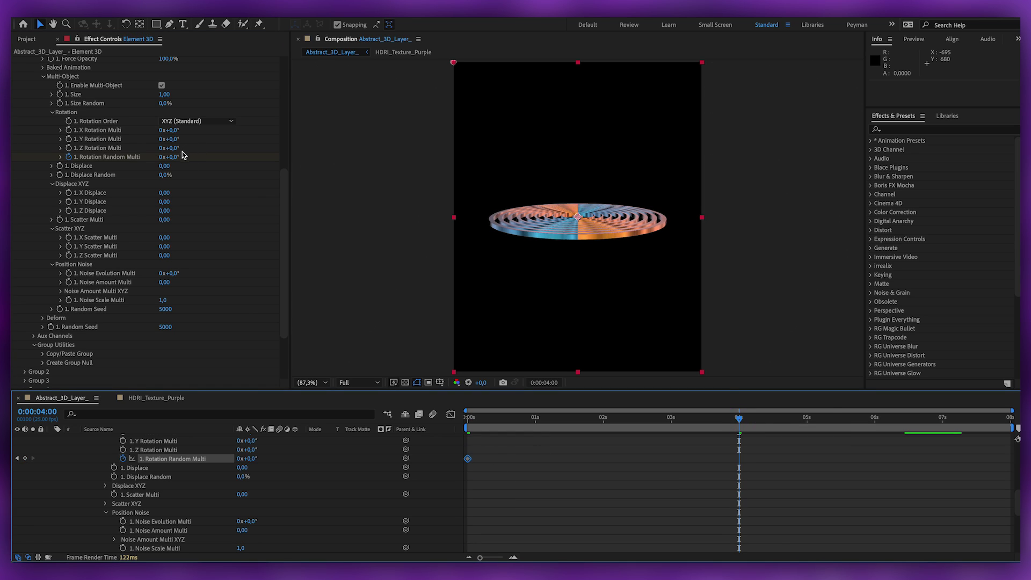
pyautogui.click(171, 157)
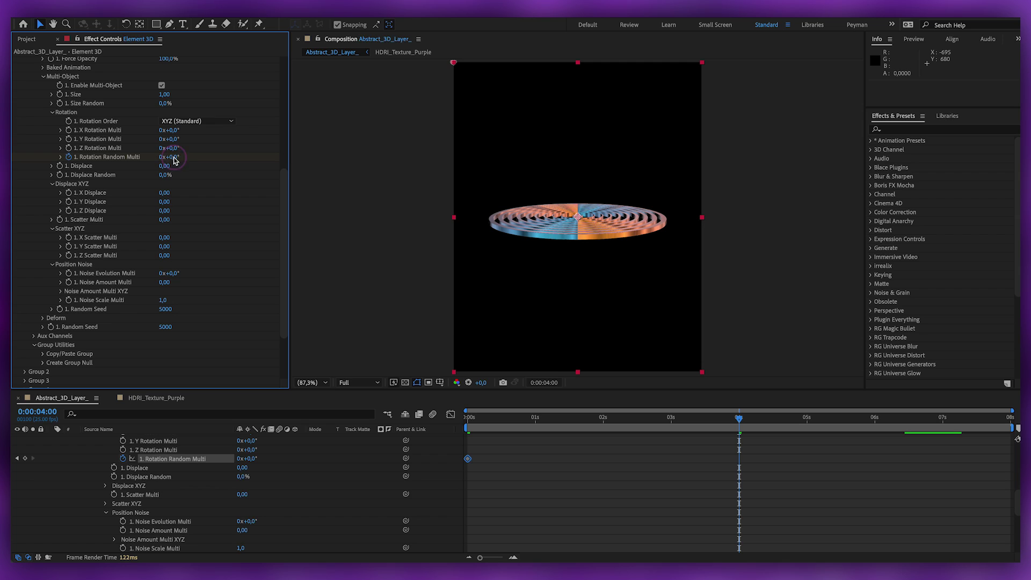
pyautogui.click(162, 157)
pyautogui.press('Return')
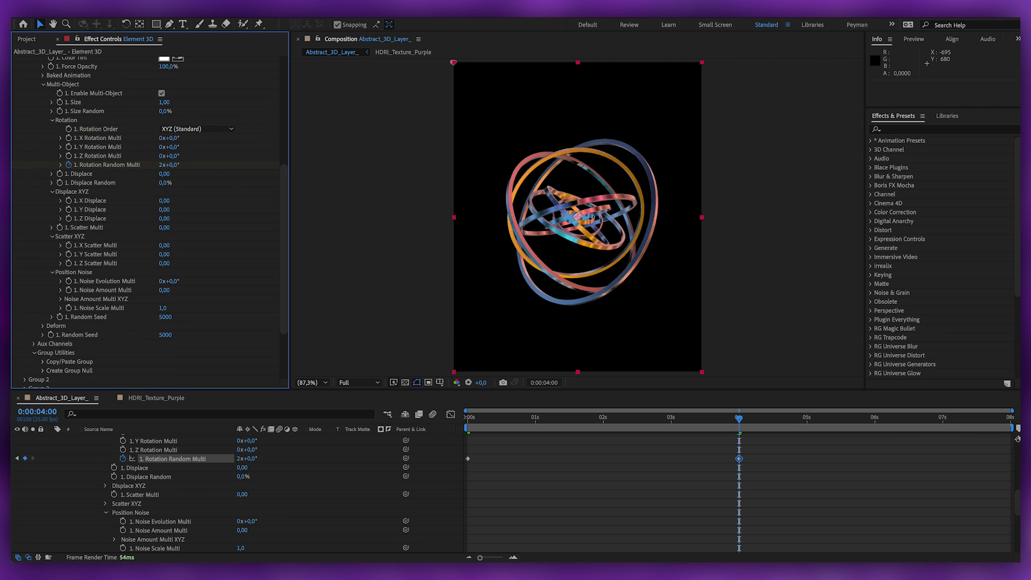
# Step: Add a closing Rotation Random Multi keyframe of 0x+0° at 0:00:07:24 and preview the ring animation
pyautogui.click(1006, 420)
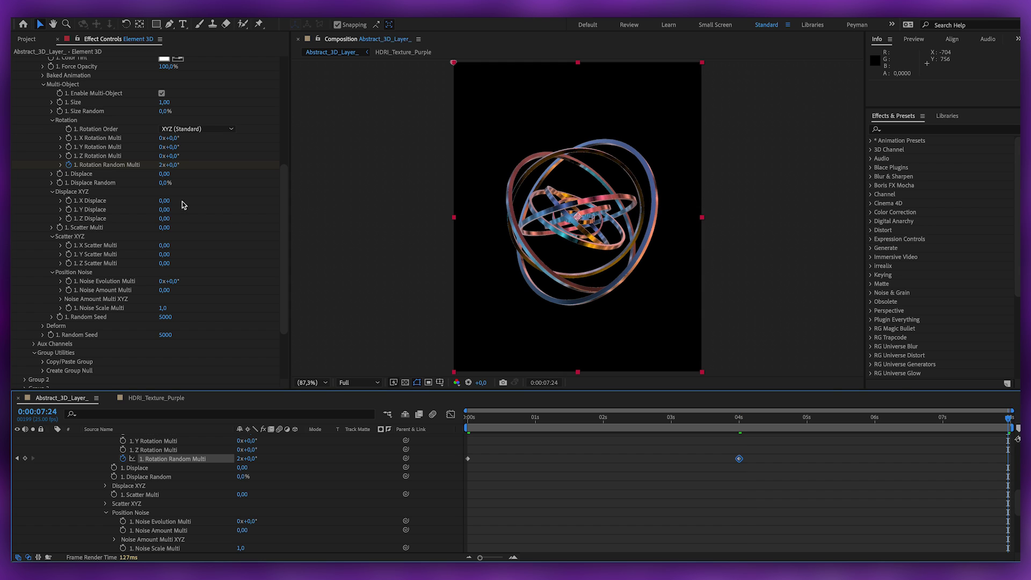
pyautogui.click(159, 164)
pyautogui.write('0')
pyautogui.press('Return')
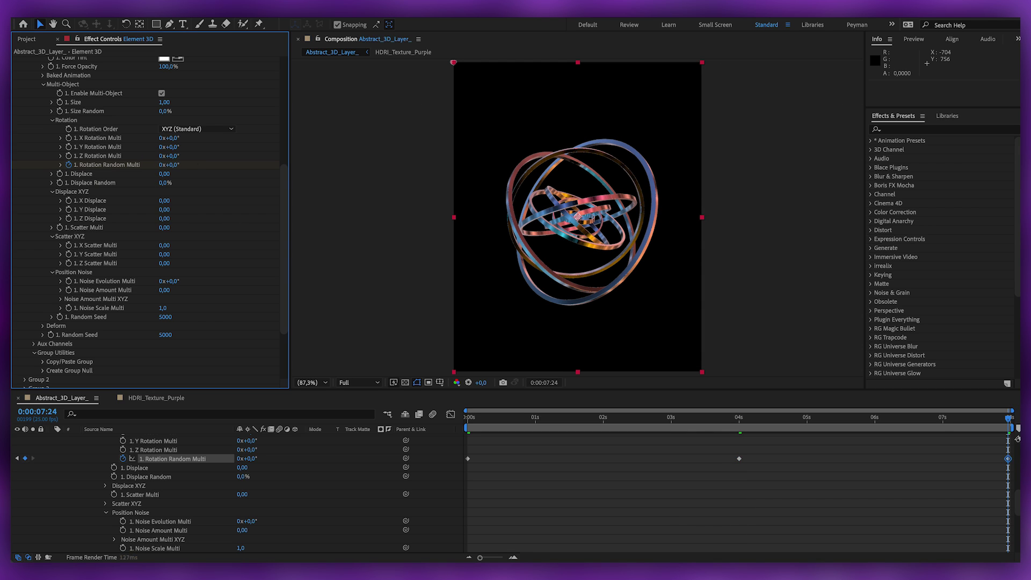
pyautogui.press('space')
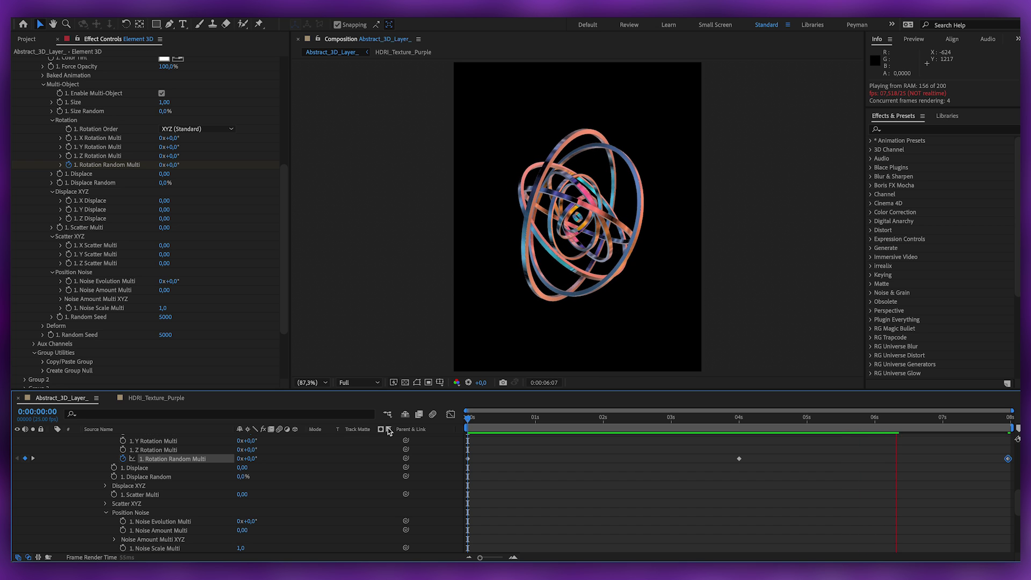
pyautogui.press('space')
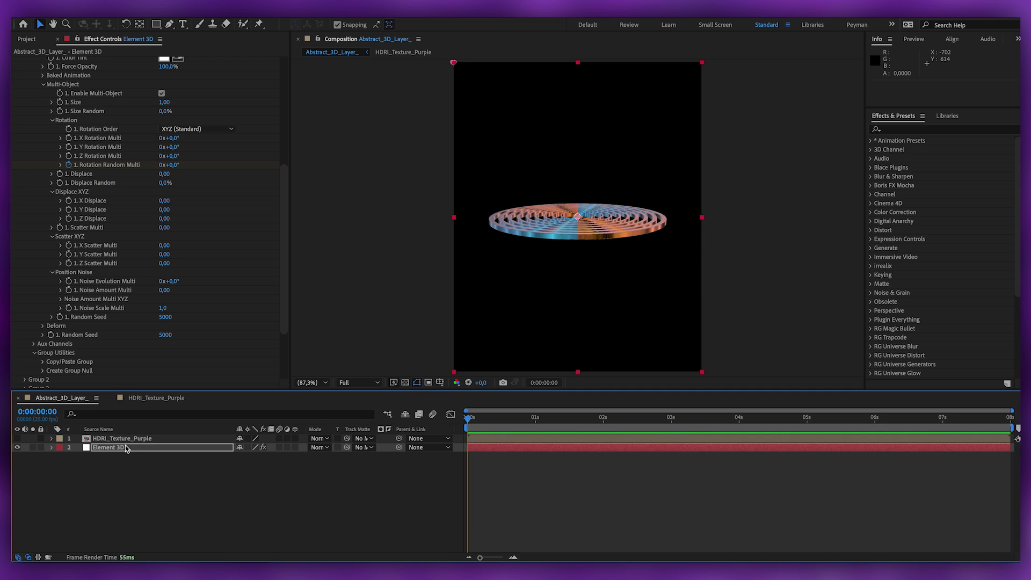
# Step: Keyframe Group 1's Z Scatter Multi at 0 on the first frame and 20 at 0:00:04:00
pyautogui.click(69, 264)
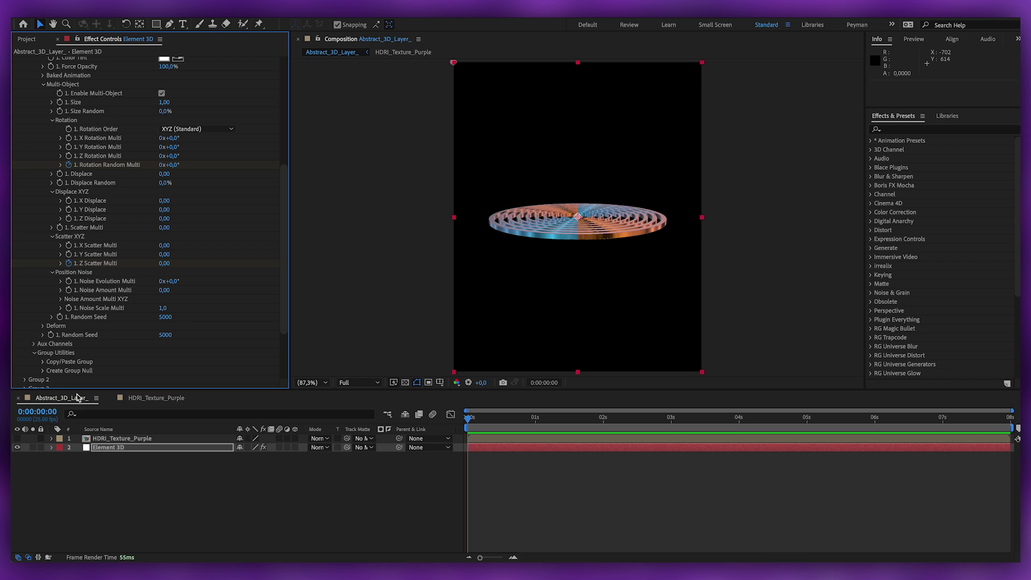
pyautogui.press('u')
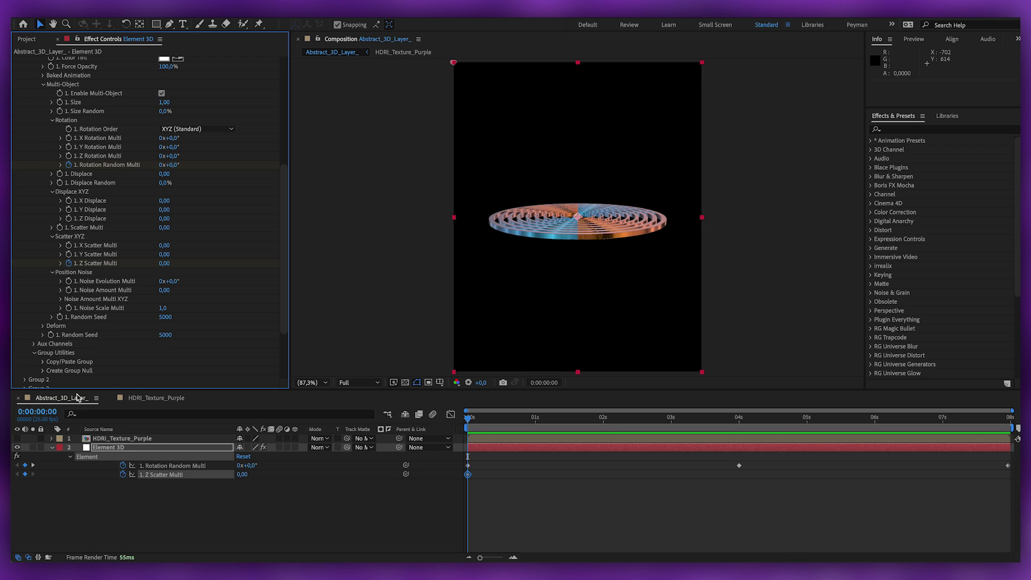
pyautogui.click(32, 466)
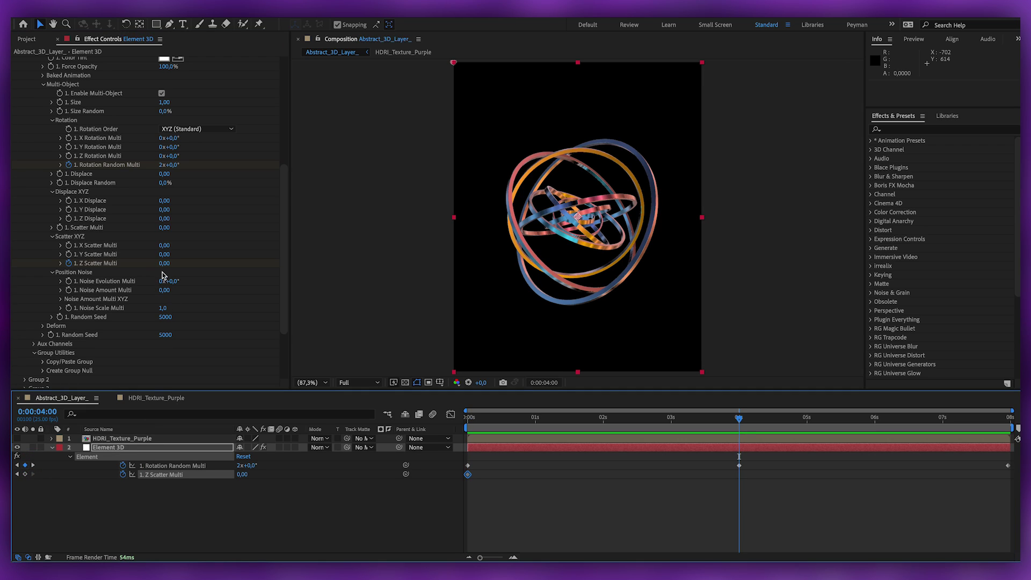
pyautogui.click(164, 263)
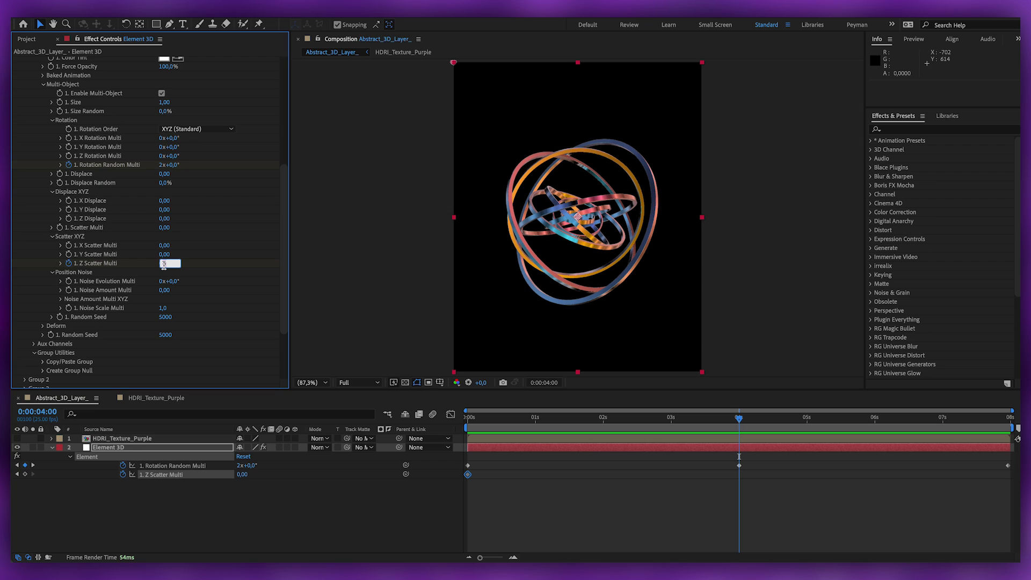
pyautogui.write('20')
pyautogui.press('Return')
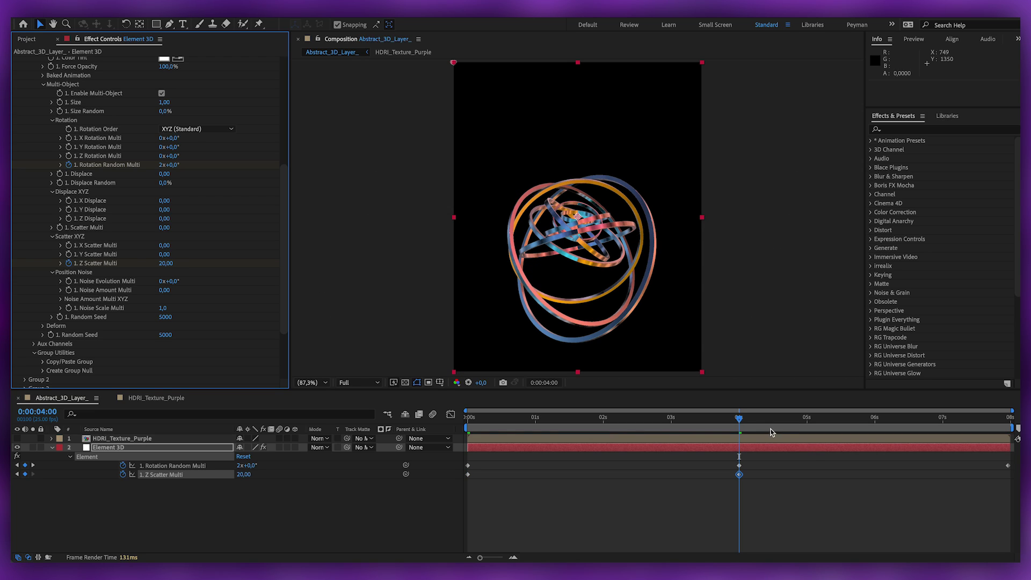
# Step: Change the Rotation Random Multi keyframe at 0:00:04:00 to 0x+50°, trying 0° and 20° on the way
pyautogui.click(739, 465)
pyautogui.click(240, 466)
pyautogui.press('Return')
pyautogui.click(250, 465)
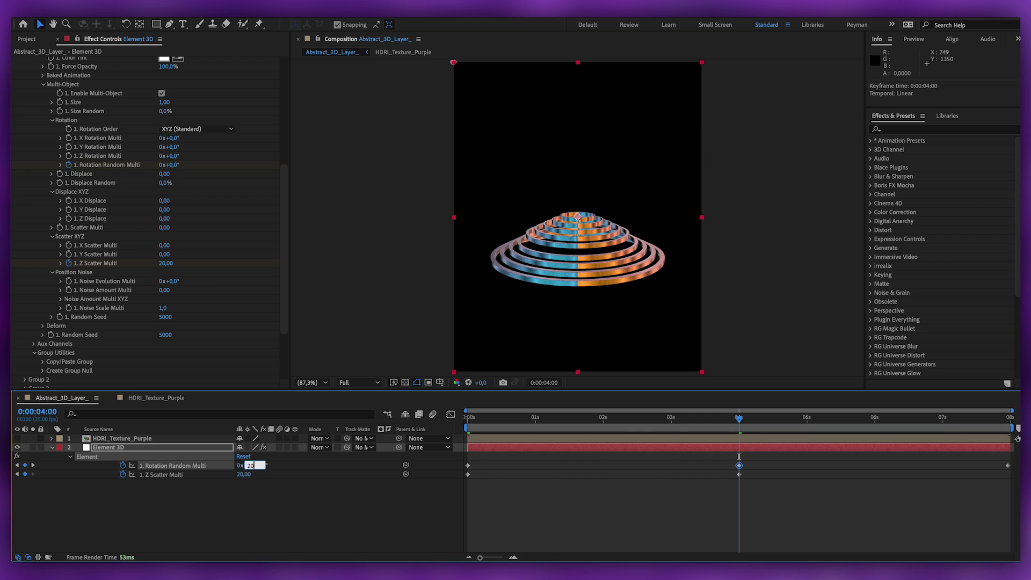
pyautogui.press('Return')
pyautogui.click(251, 465)
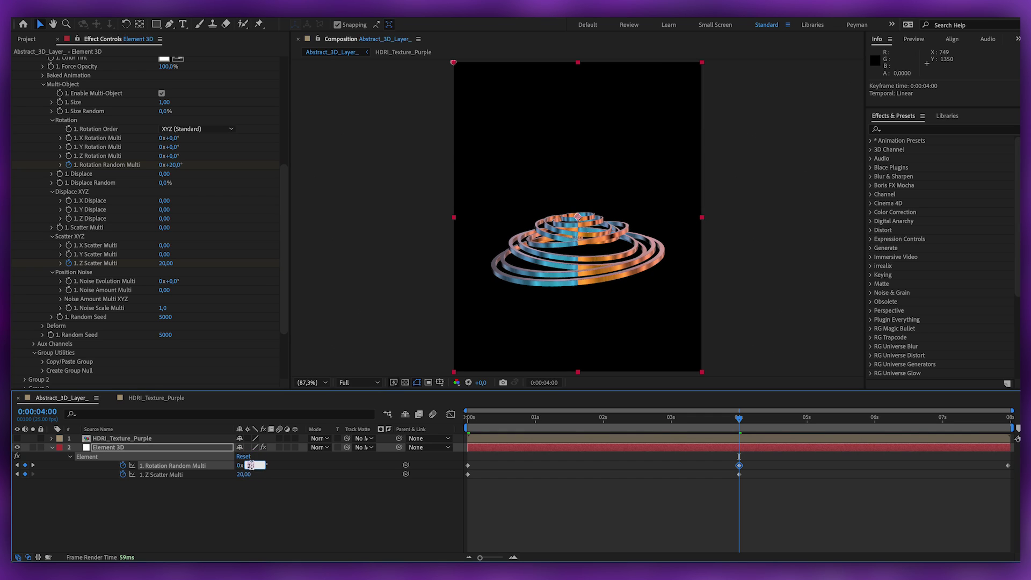
pyautogui.write('50')
pyautogui.press('Return')
# Step: Add a Z Scatter Multi keyframe of 0 at the end of the composition and preview from the first frame
pyautogui.moveTo(830, 424); pyautogui.dragTo(1010, 421)
pyautogui.click(245, 474)
pyautogui.write('0')
pyautogui.press('Return')
pyautogui.moveTo(508, 425); pyautogui.dragTo(466, 424)
pyautogui.press('space')
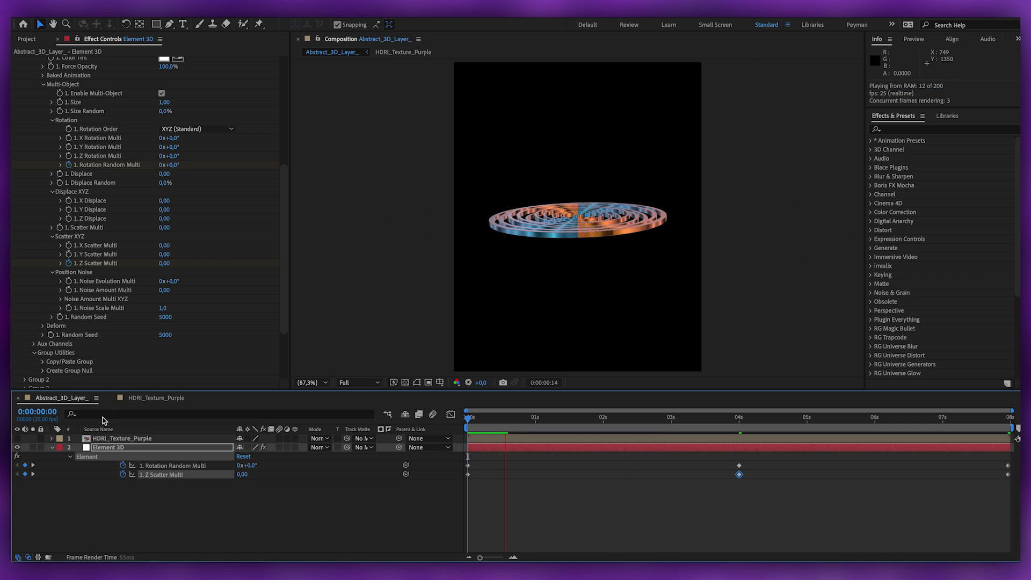
# Step: Create a white 1080 x 1350 px solid named White Solid 2 and place it below the Element 3D layer
pyautogui.click(161, 516)
pyautogui.rightClick(105, 502)
pyautogui.moveTo(141, 424)
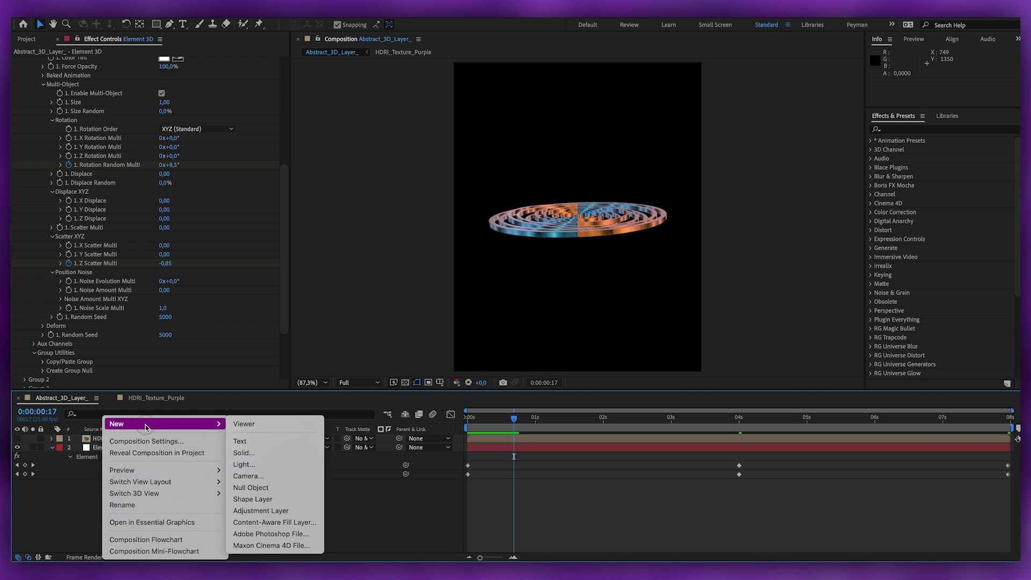
pyautogui.click(277, 451)
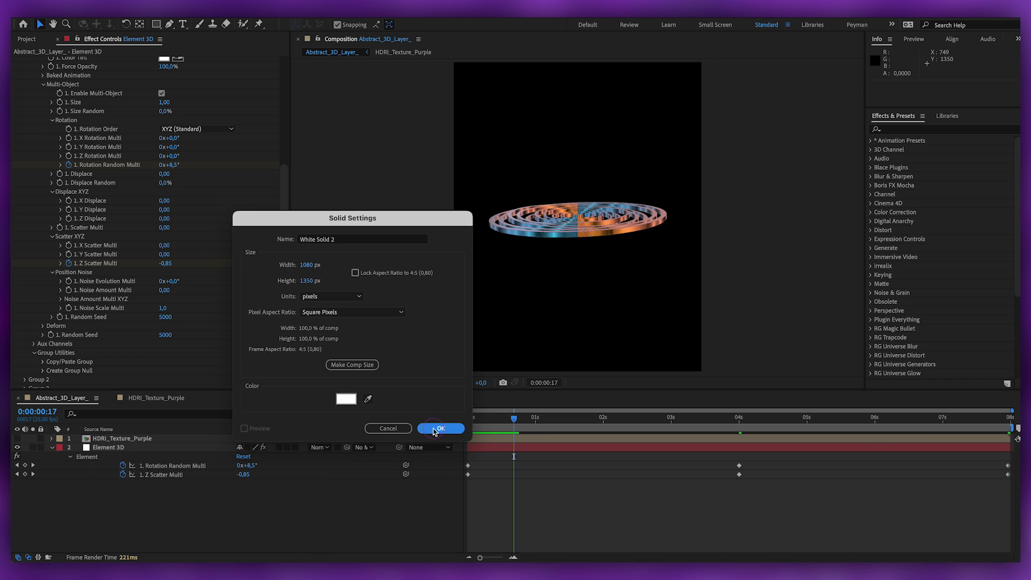
pyautogui.click(441, 428)
pyautogui.moveTo(179, 440); pyautogui.dragTo(164, 497)
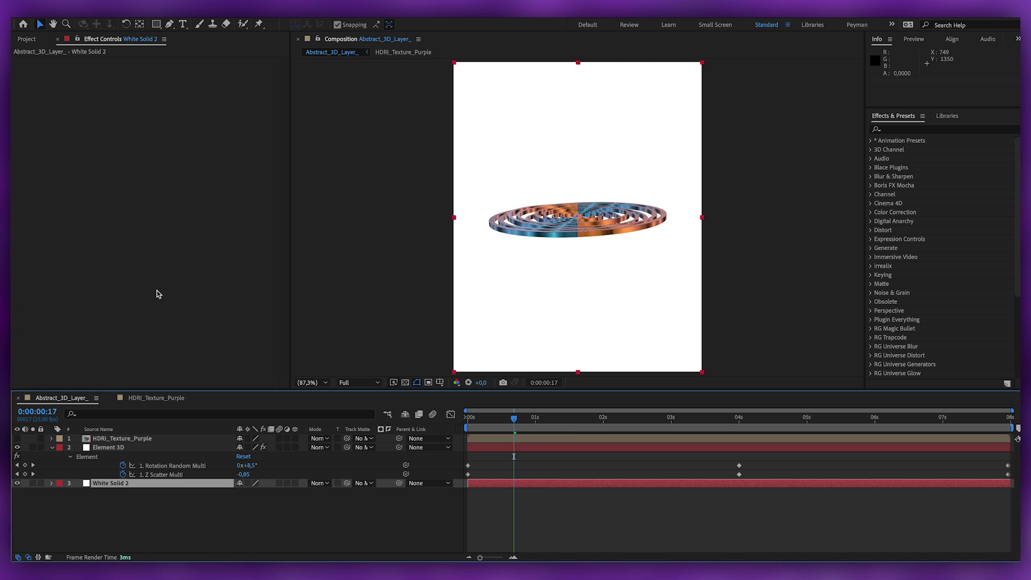
# Step: Apply the 4-Color Gradient effect to the White Solid 2 background layer
pyautogui.hotkey('ctrl', 'space')
pyautogui.write('4')
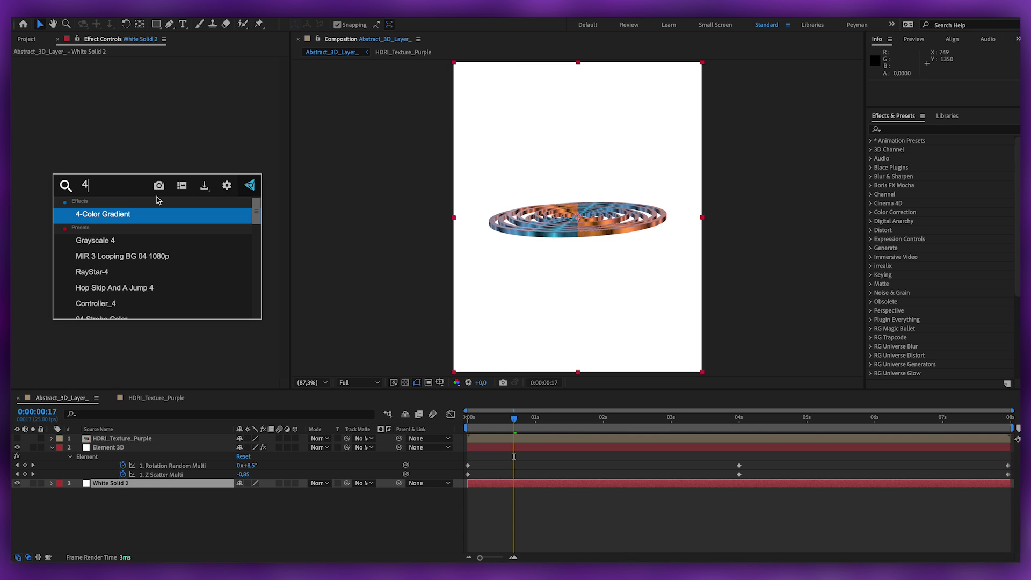
pyautogui.press('Return')
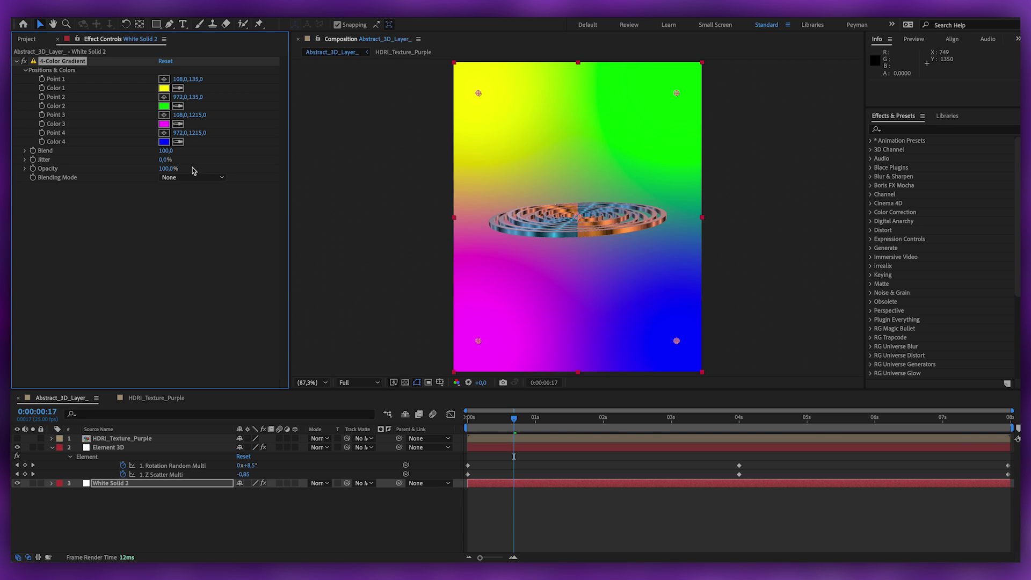
# Step: Sample the 4-Color Gradient's Color 1, Color 2 and Color 3 from the rings as dark blue, orange and medium blue
pyautogui.click(178, 89)
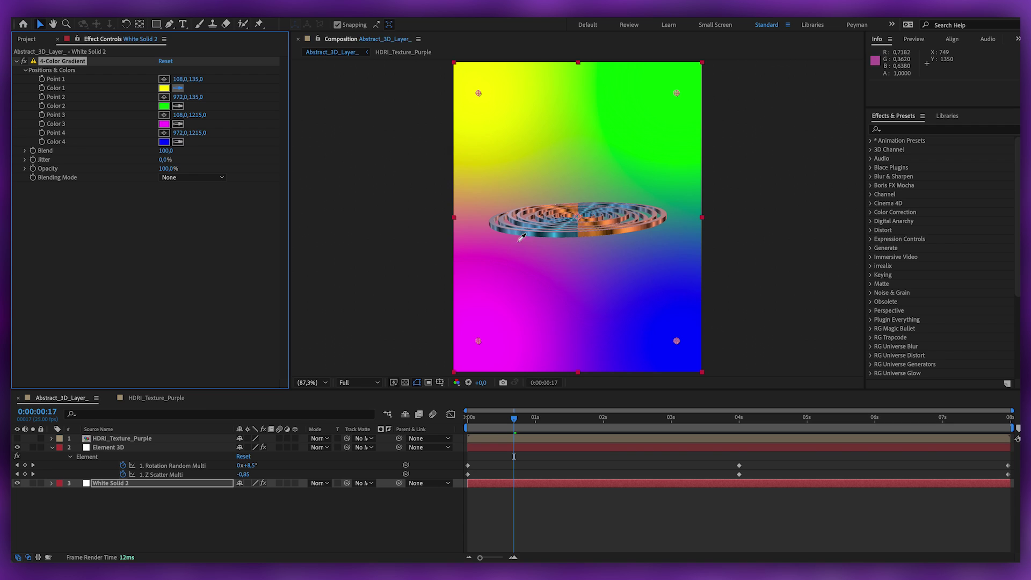
pyautogui.click(580, 231)
pyautogui.click(178, 106)
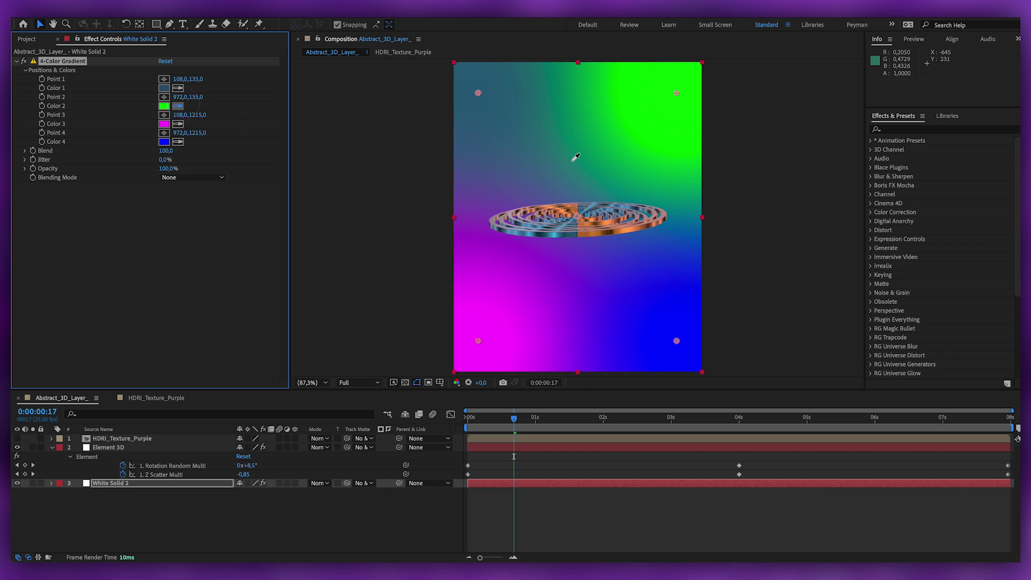
pyautogui.click(631, 228)
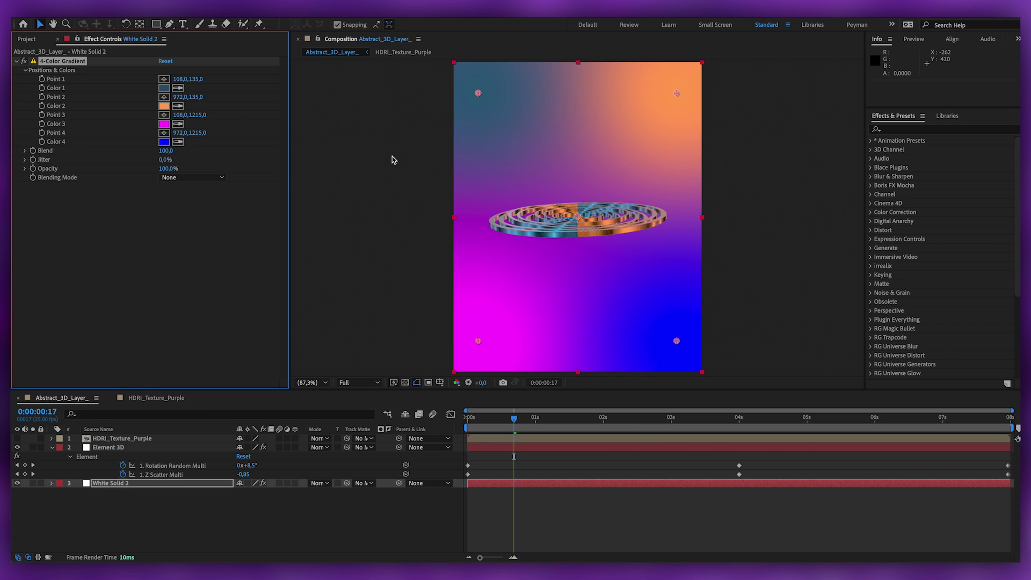
pyautogui.click(182, 125)
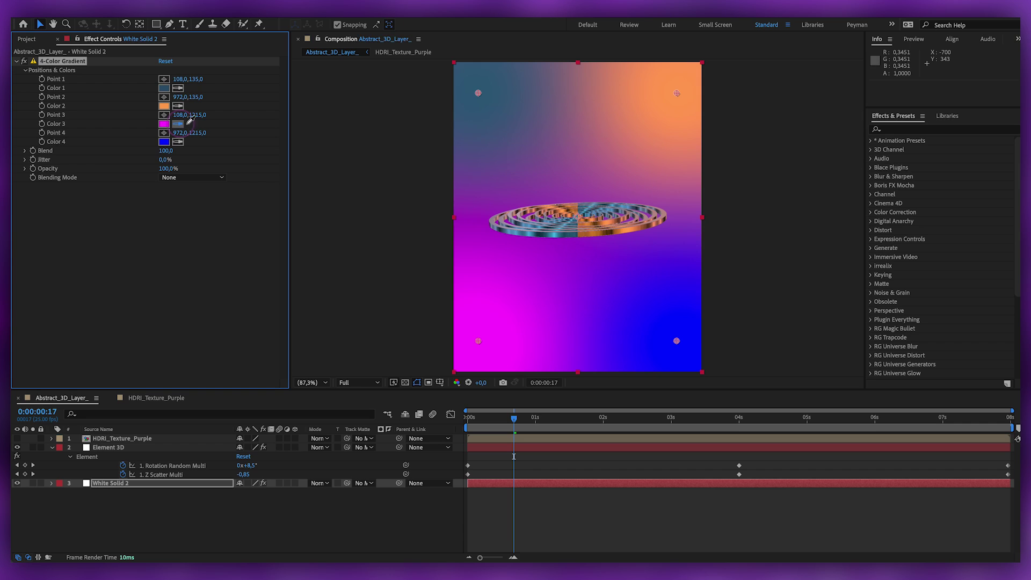
pyautogui.click(624, 203)
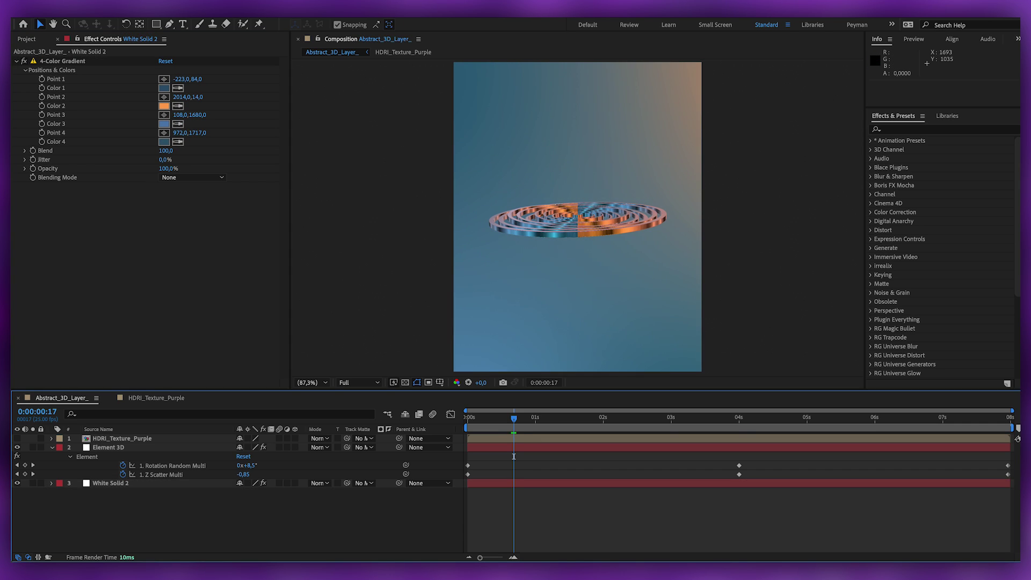
# Step: Scrub through the ring animation, return to the first frame and review the Element 3D layer's Multi-Object settings
pyautogui.moveTo(486, 418); pyautogui.dragTo(767, 456)
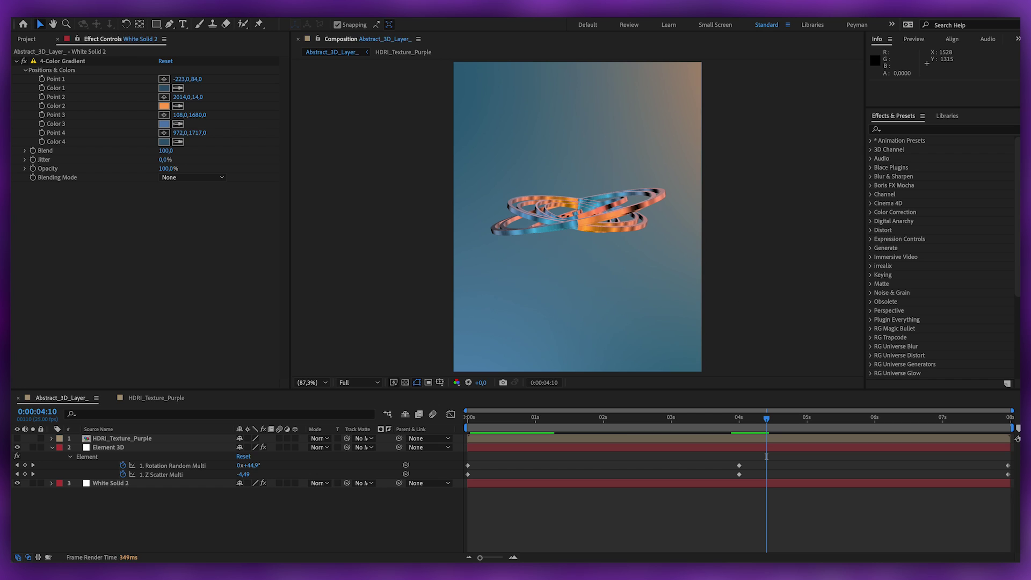
pyautogui.click(705, 427)
pyautogui.moveTo(593, 429); pyautogui.dragTo(468, 428)
pyautogui.click(161, 447)
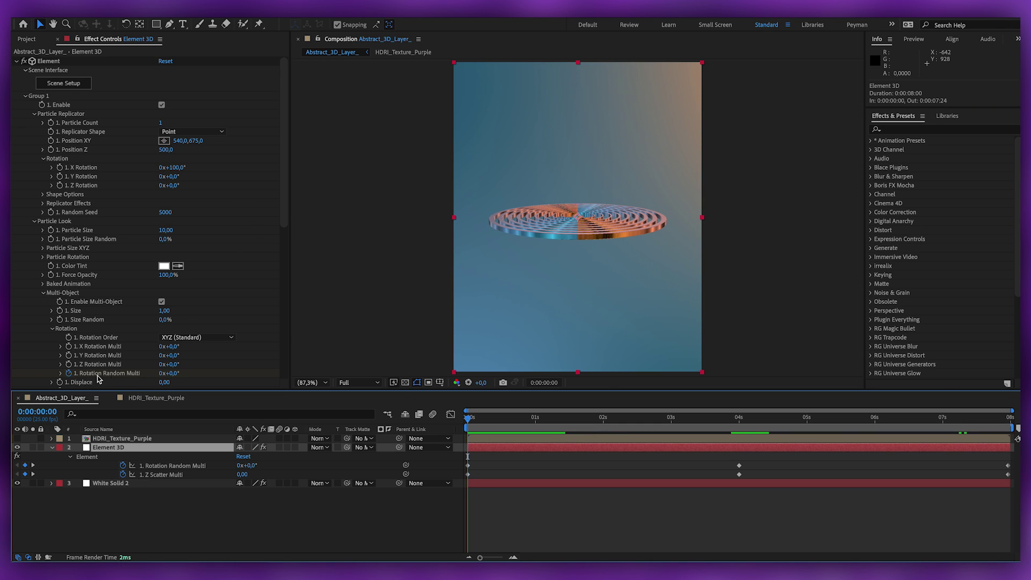
pyautogui.scroll(-1, 117, 375)
pyautogui.scroll(-1, 117, 374)
pyautogui.scroll(-3, 112, 349)
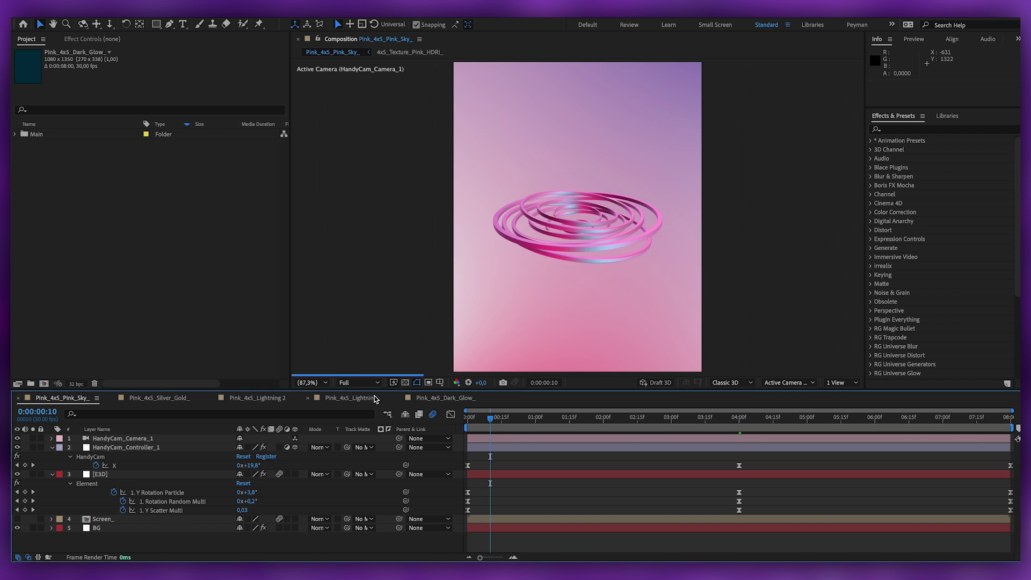
# Step: Set the Pink_4x5_Pink_Sky_ composition's preview resolution to Quarter and preview the animation from 0:00:01:18
pyautogui.click(369, 383)
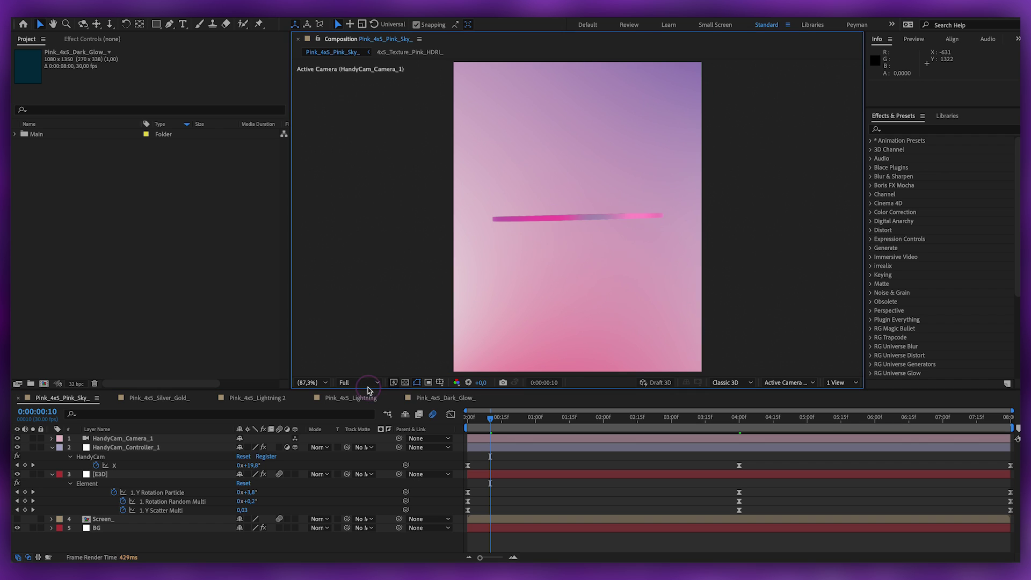
pyautogui.click(355, 442)
pyautogui.moveTo(493, 427); pyautogui.dragTo(576, 430)
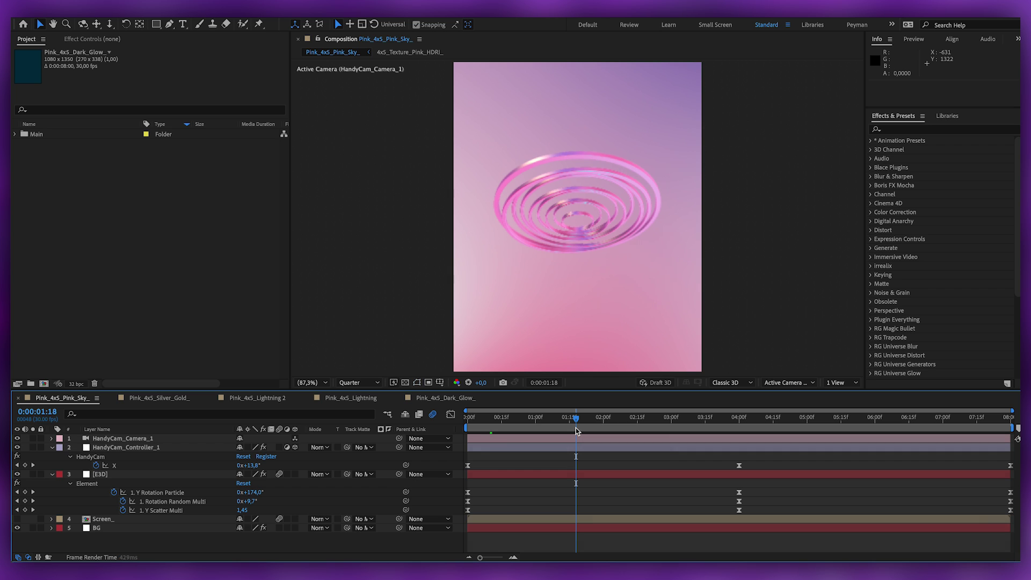
pyautogui.press('space')
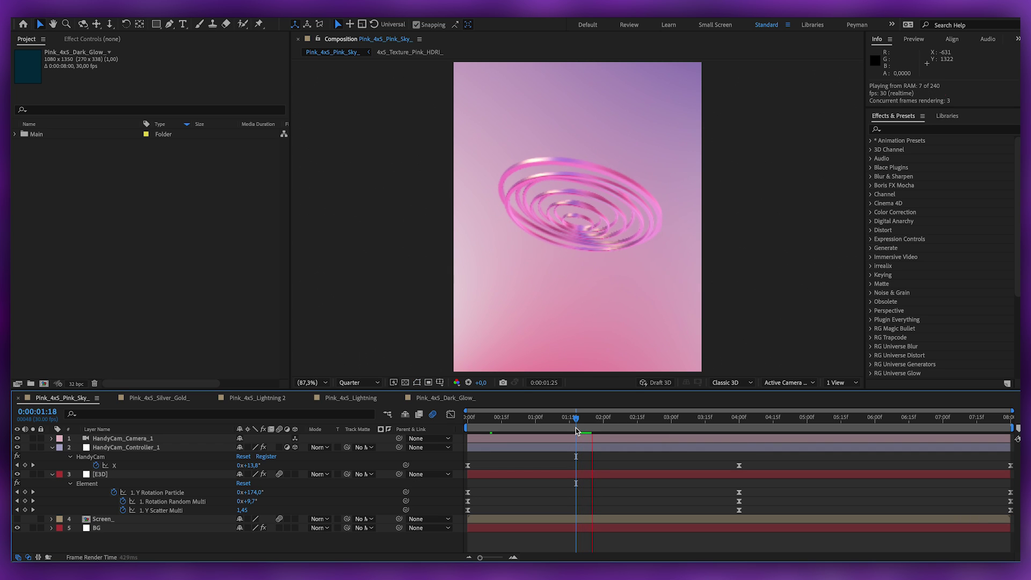
pyautogui.press('space')
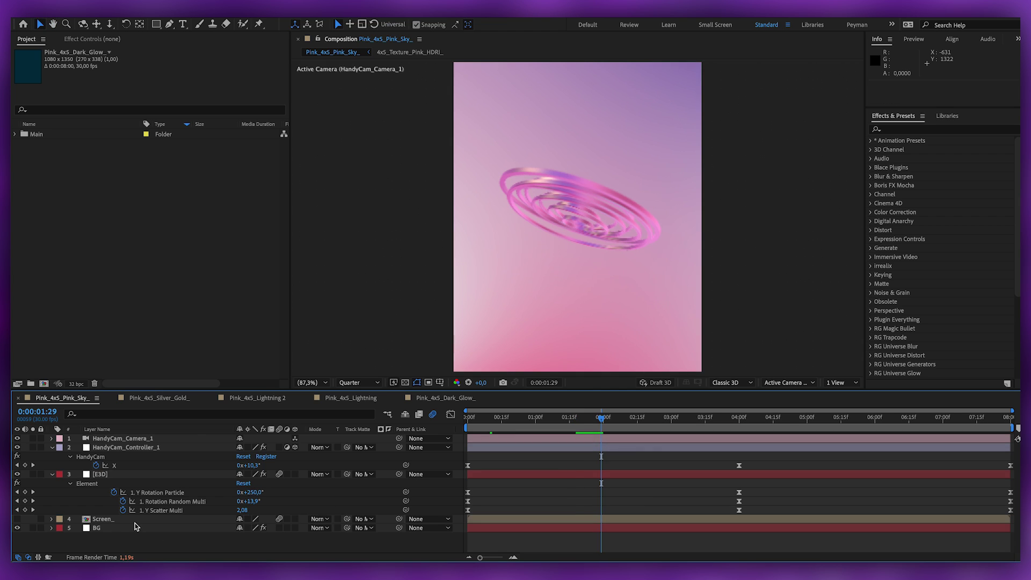
# Step: Open the Screen_ layer's 4x5_Texture_Pink_HDRI_ composition and inspect its White Solid 2 and Black Solid 3 layers
pyautogui.doubleClick(134, 521)
pyautogui.click(92, 43)
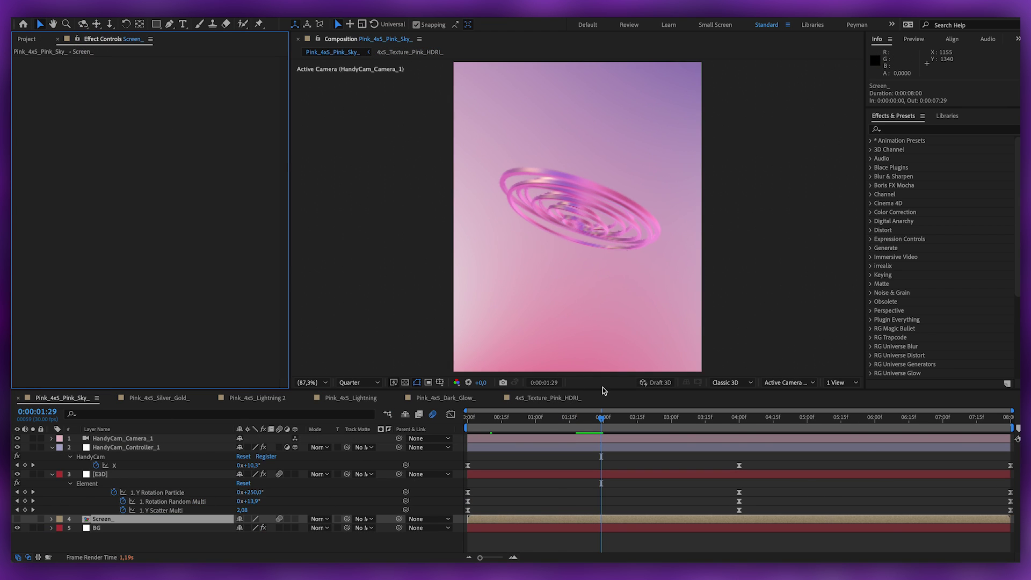
pyautogui.click(551, 398)
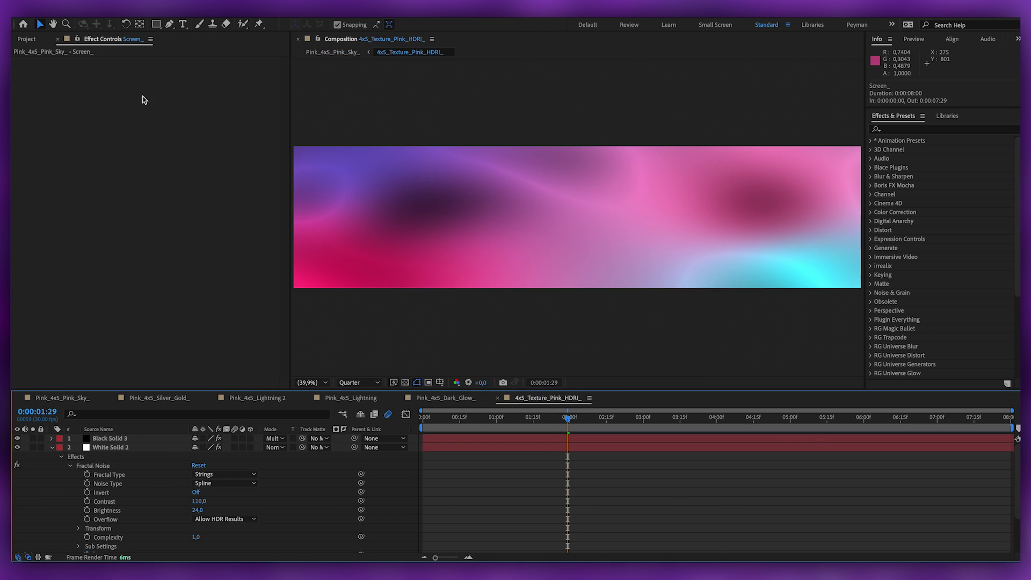
pyautogui.click(113, 448)
pyautogui.click(119, 440)
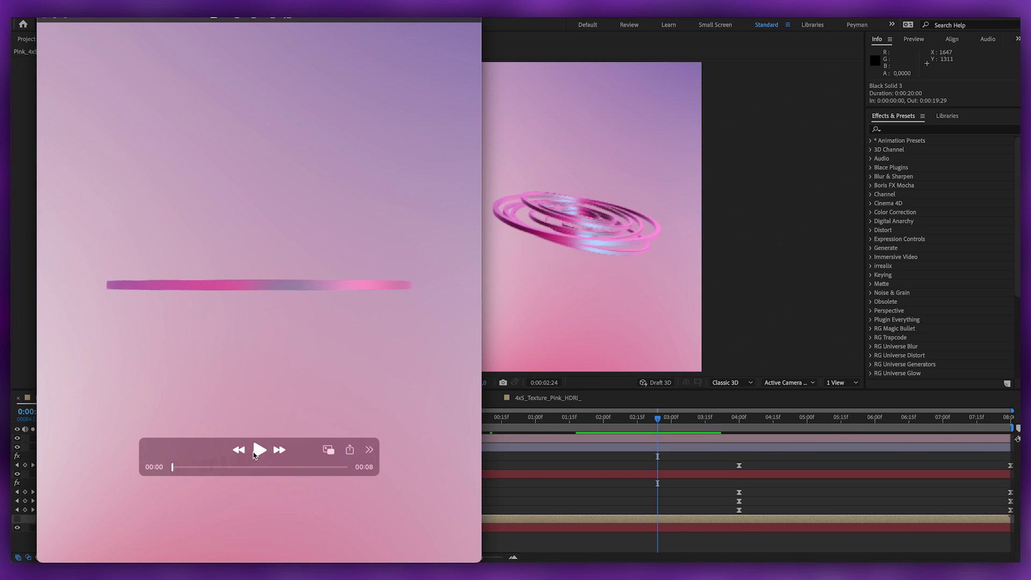
# Step: Play the rendered pink rings clip, and examine the E3D layer's Y Rotation Particle and Rotation Random Multi keyframes at 0:00:04:00
pyautogui.click(256, 453)
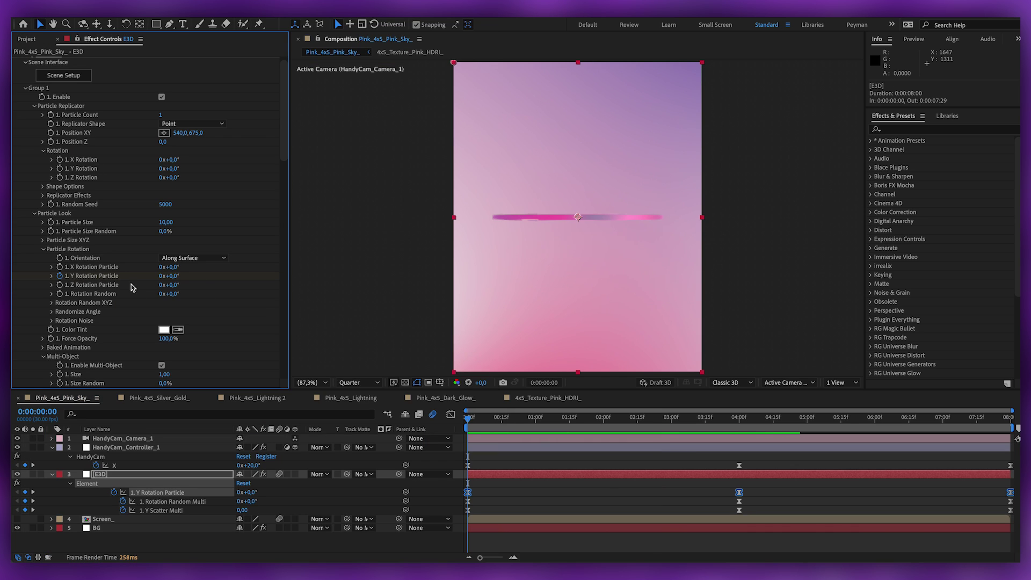
pyautogui.click(33, 492)
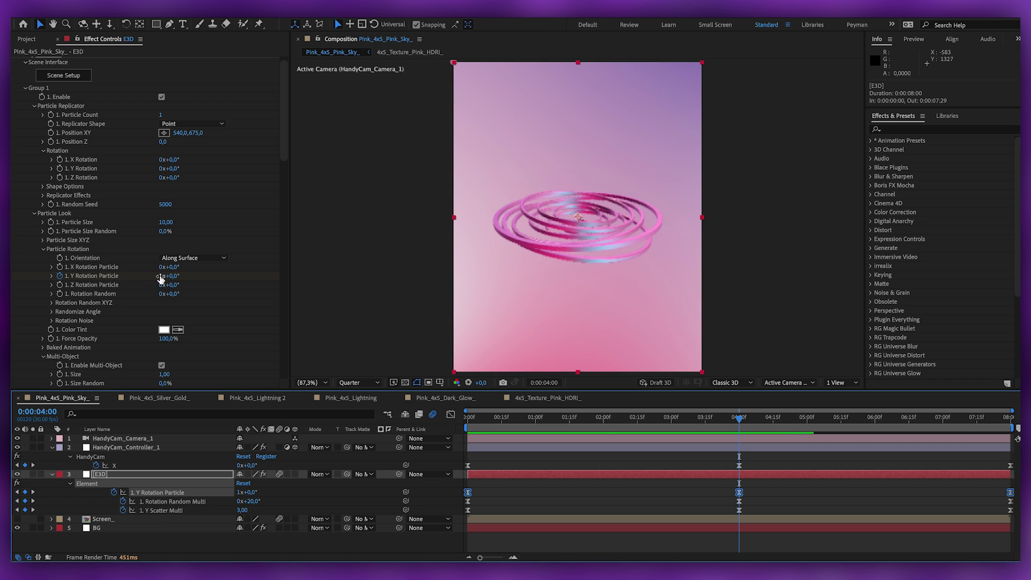
pyautogui.click(793, 504)
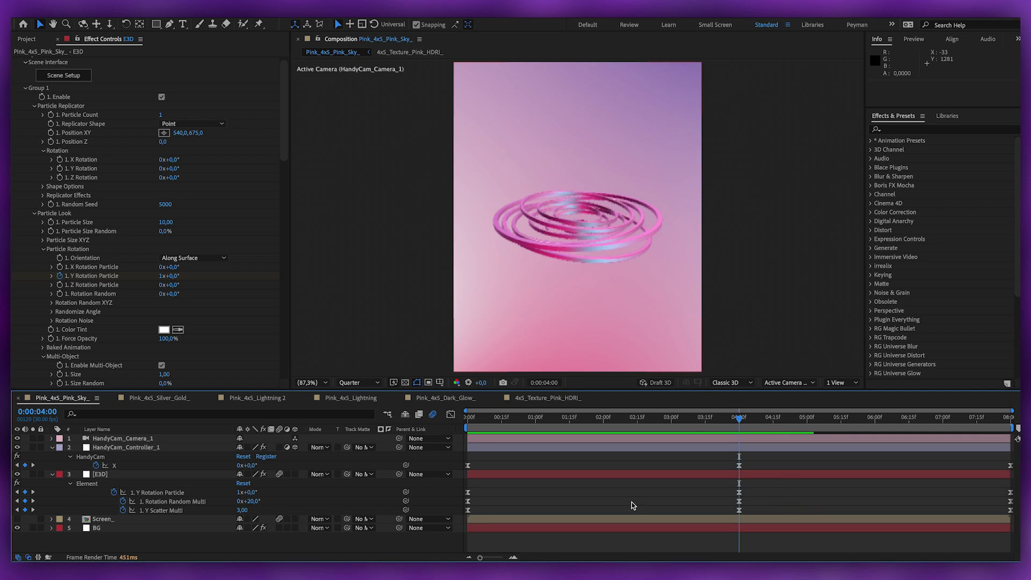
pyautogui.click(189, 502)
pyautogui.scroll(-5, 170, 339)
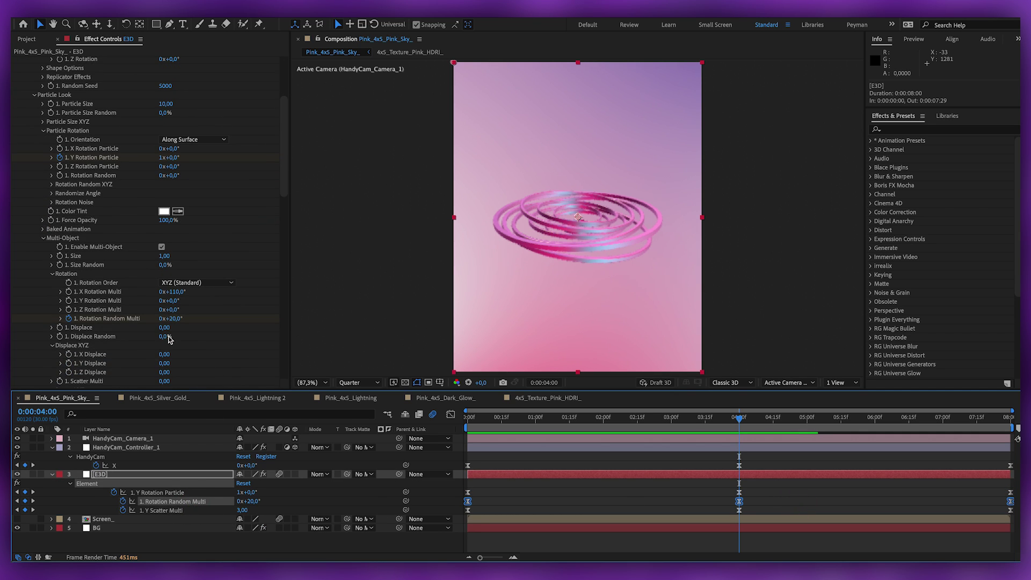
# Step: Try a Y Scatter Multi value of 80 on the E3D layer at 0:00:04:00, and undo the change
pyautogui.click(174, 511)
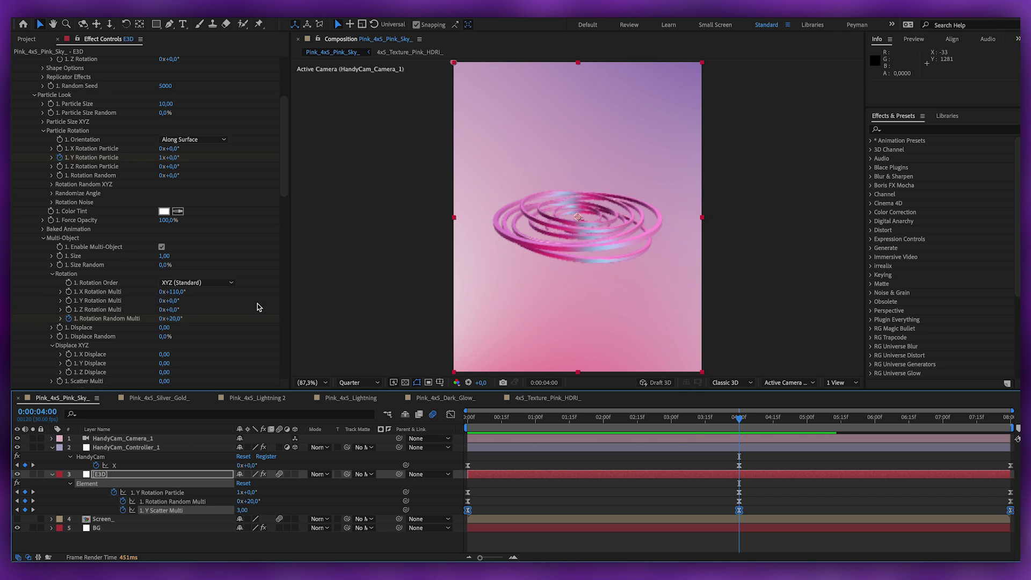
pyautogui.scroll(-5, 258, 308)
pyautogui.click(164, 266)
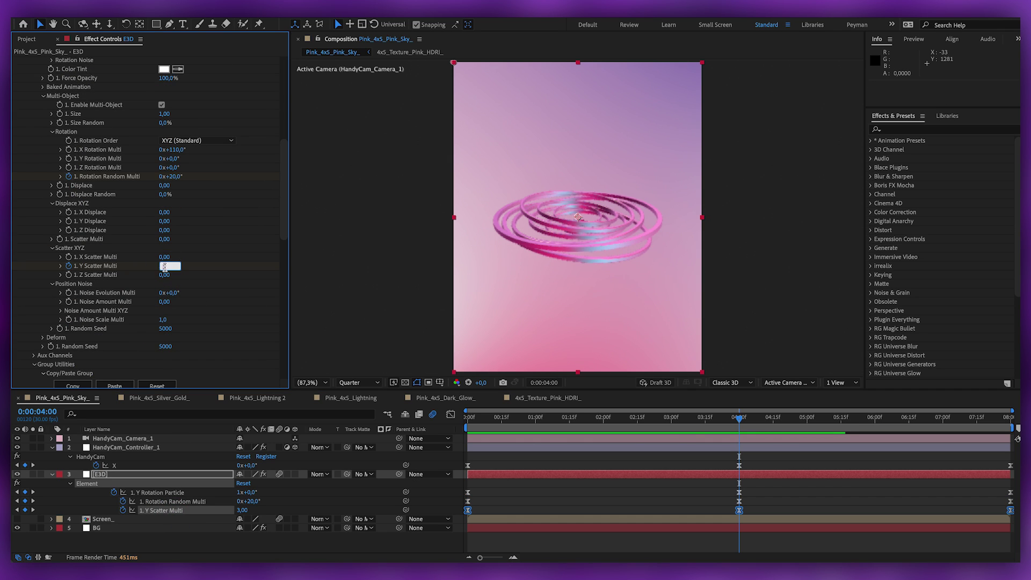
pyautogui.press('Return')
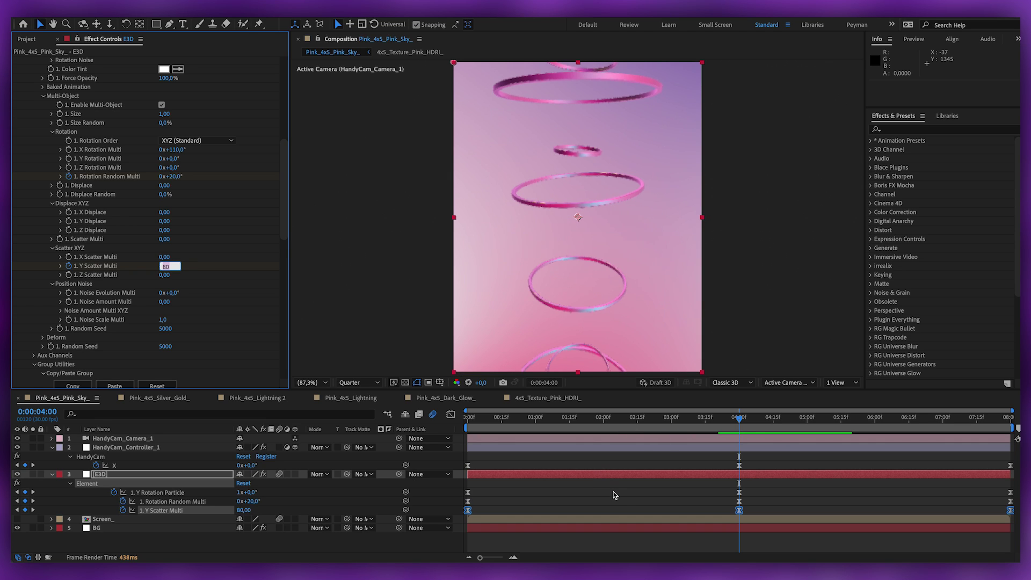
pyautogui.hotkey('ctrl', 'z')
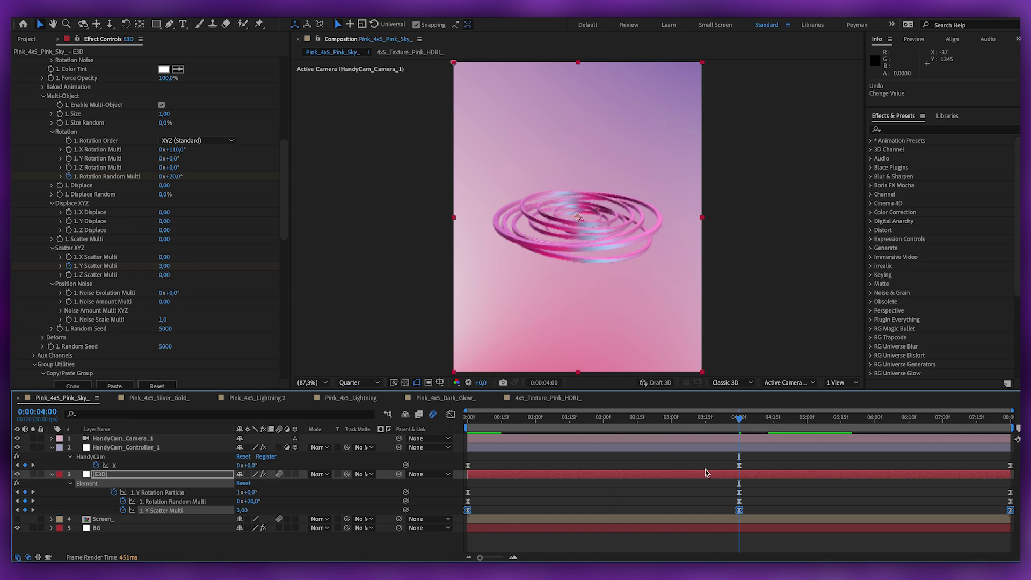
# Step: Open the Pink_4x5_Silver_Gold_ composition, play its rendered clip Pink_4x5_Silver_Gold_.mov and close the clip
pyautogui.moveTo(746, 415); pyautogui.dragTo(209, 417)
pyautogui.click(162, 398)
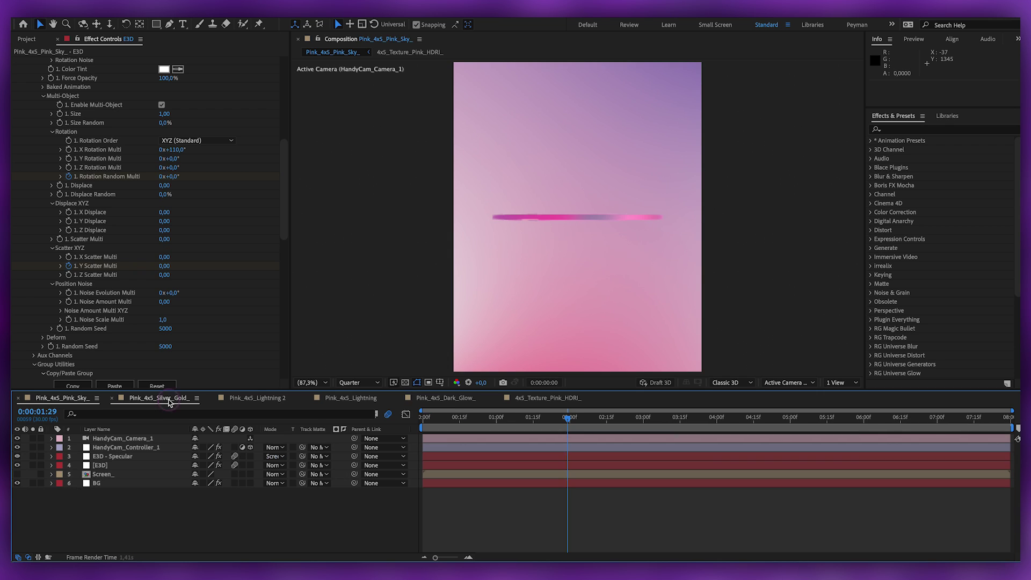
pyautogui.click(359, 383)
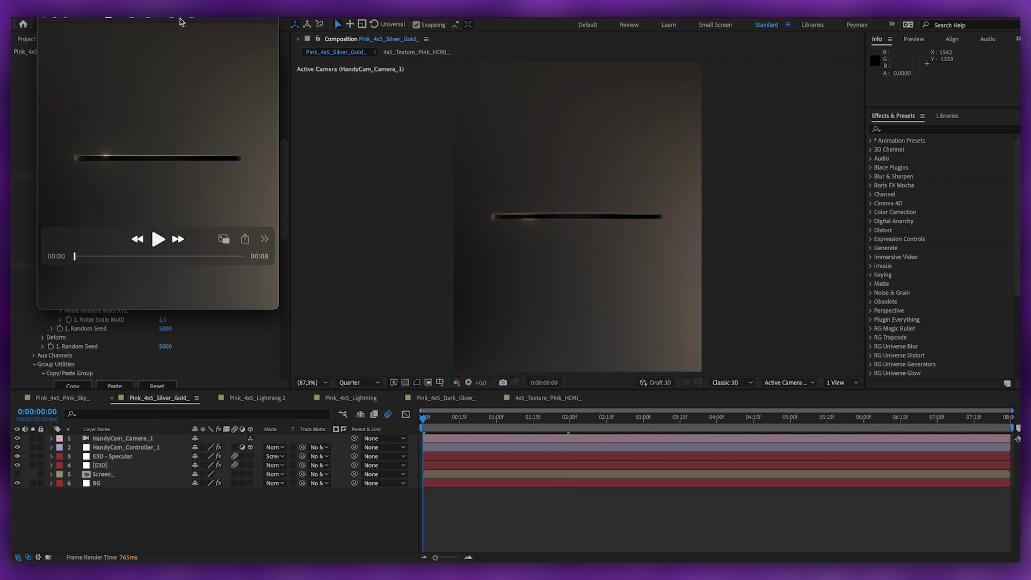
pyautogui.moveTo(185, 28); pyautogui.dragTo(697, 127)
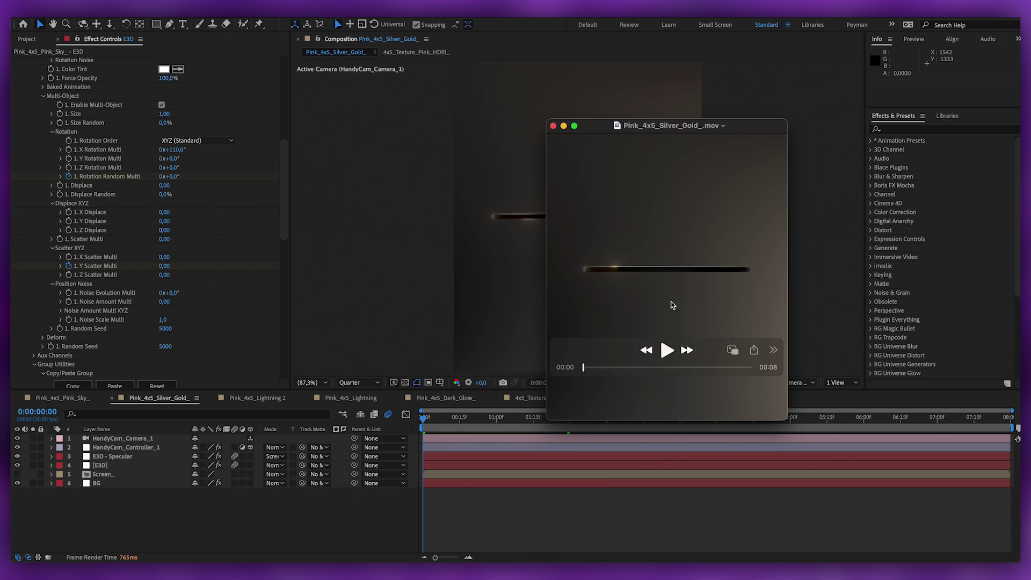
pyautogui.click(666, 350)
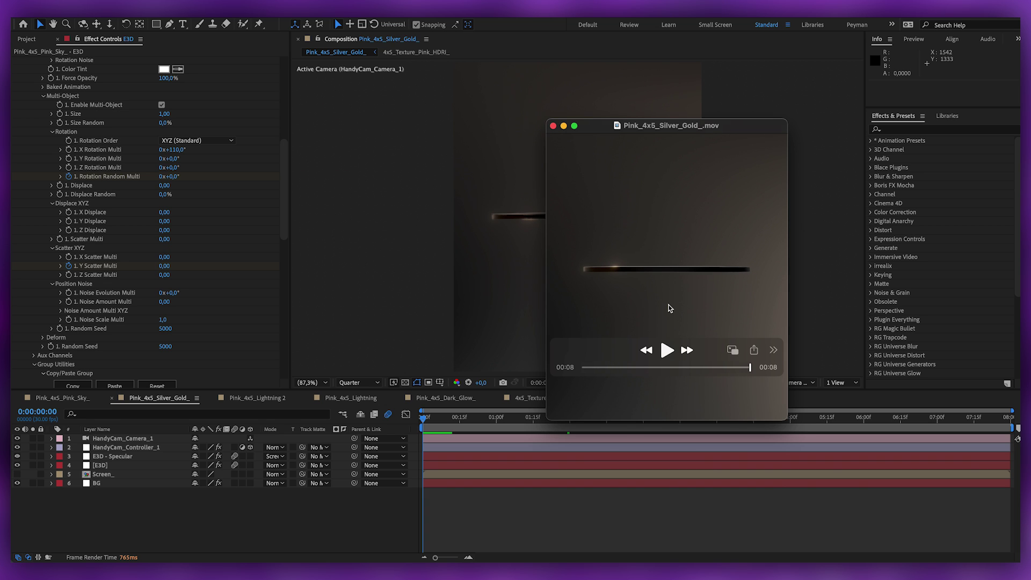
pyautogui.click(667, 351)
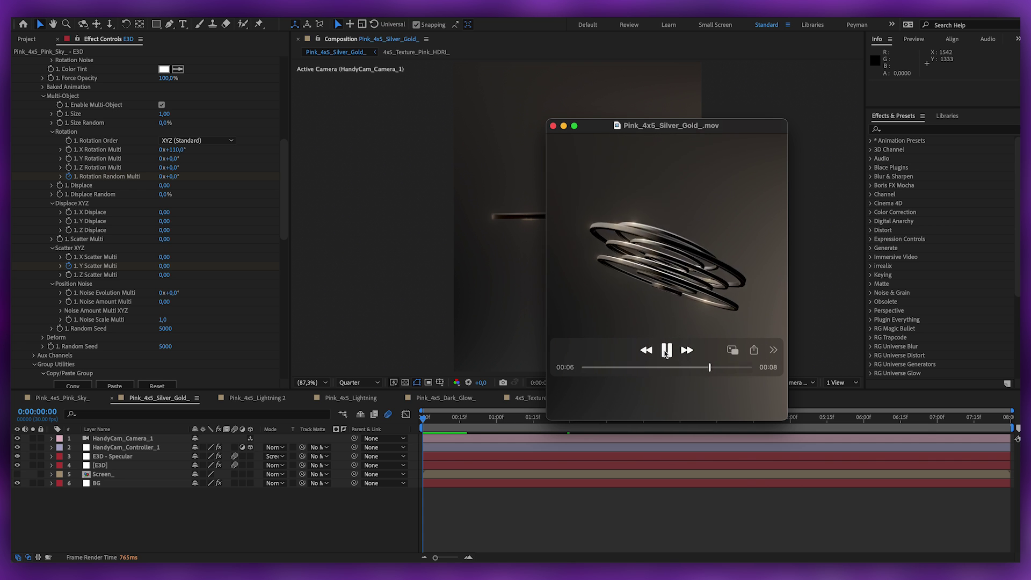
pyautogui.click(553, 126)
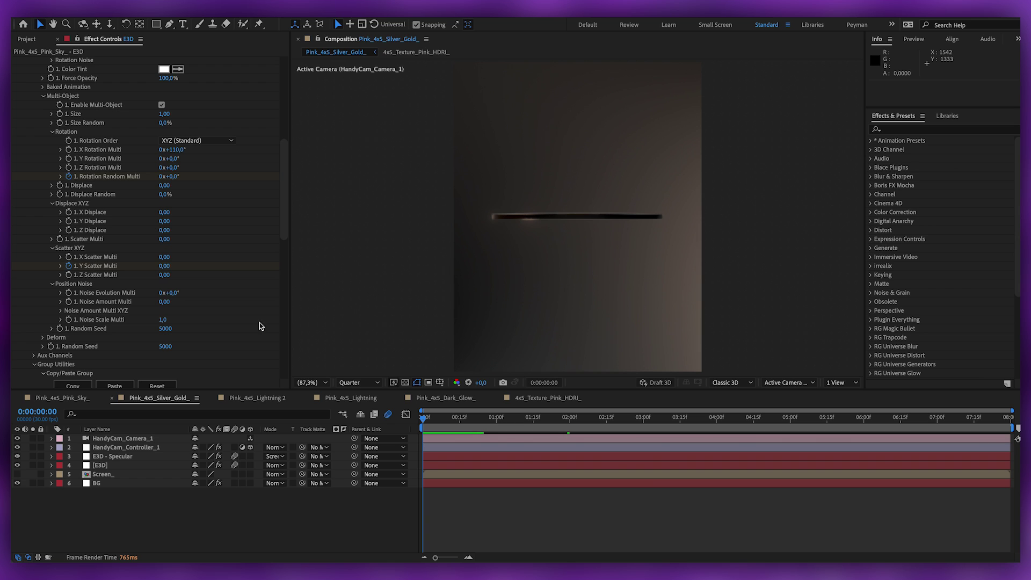
# Step: Examine the E3D and E3D - Specular layers' Element settings, including the Specular option of the output Show setting
pyautogui.click(123, 467)
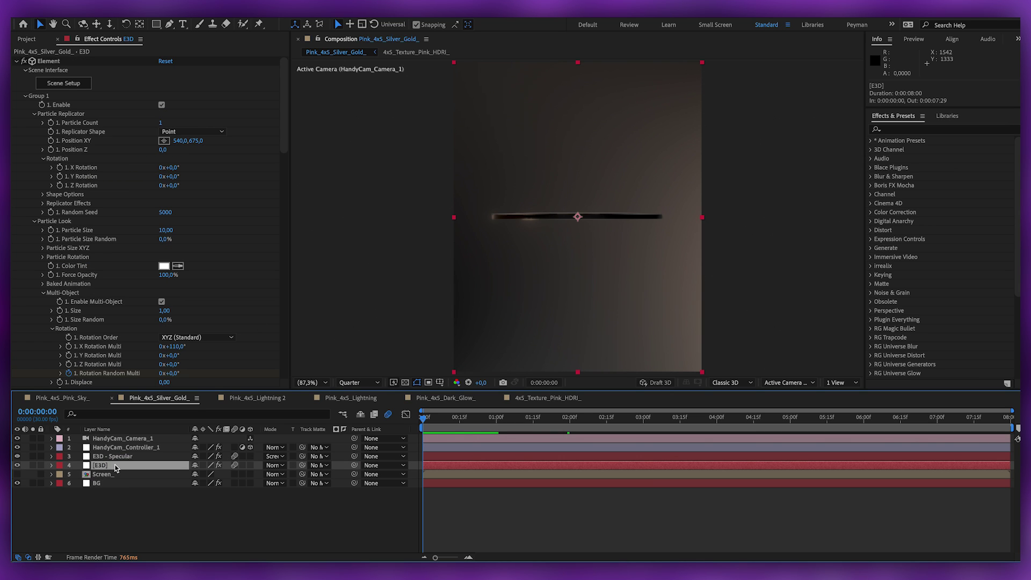
pyautogui.click(120, 456)
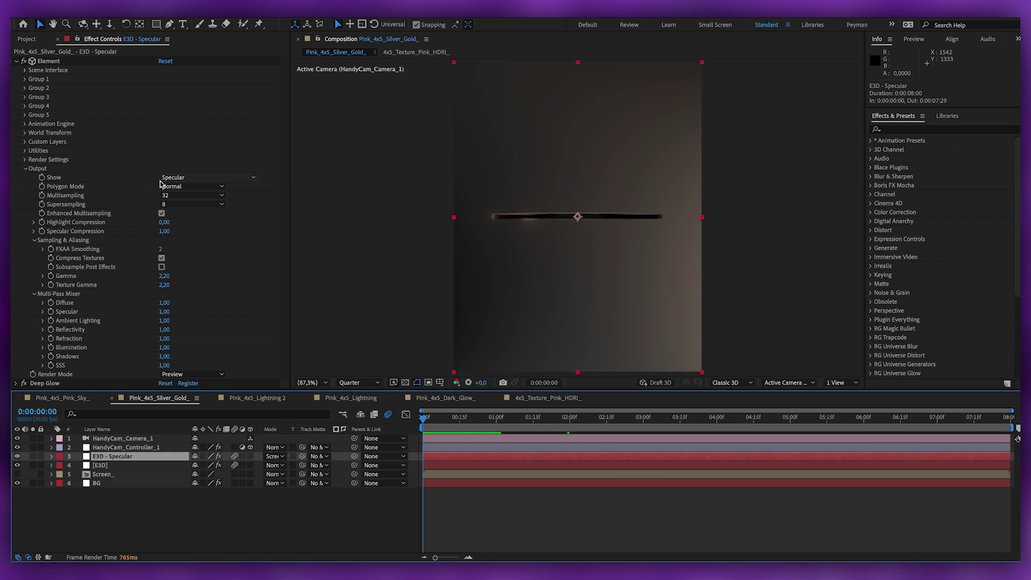
pyautogui.click(194, 177)
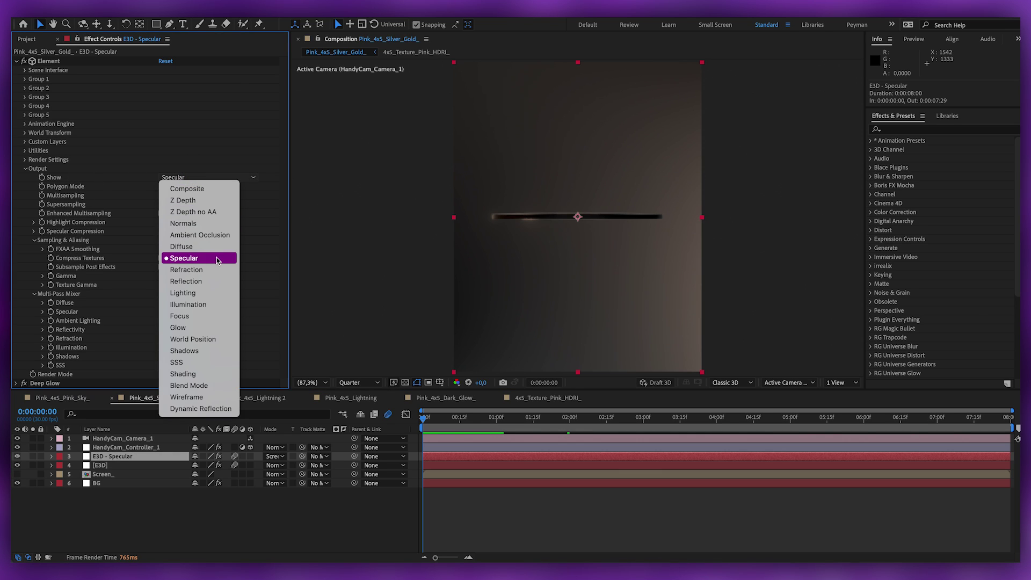
pyautogui.click(249, 260)
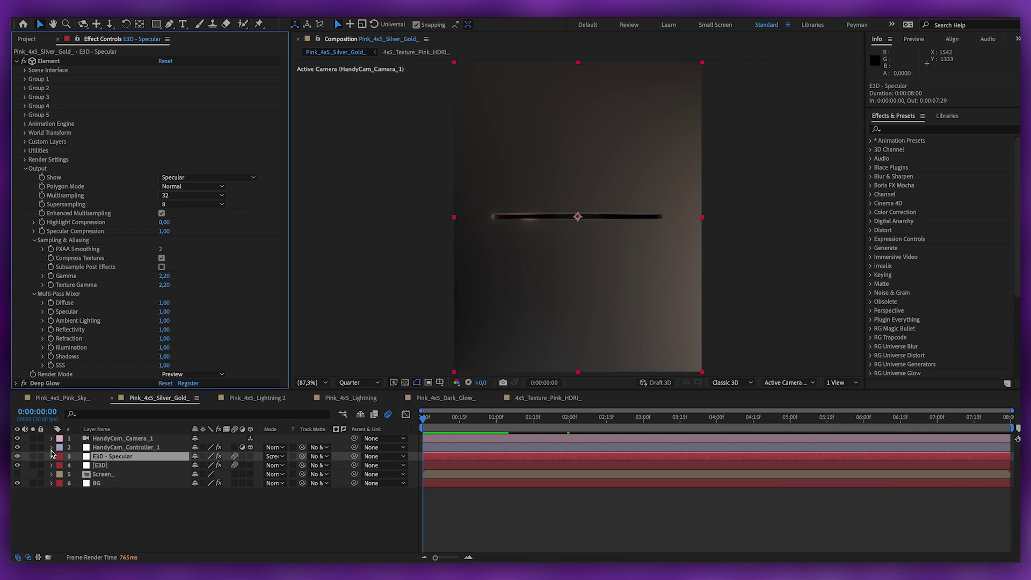
# Step: Solo the E3D - Specular layer at 0:00:02:01 and collapse its Element effect settings
pyautogui.click(34, 457)
pyautogui.click(572, 427)
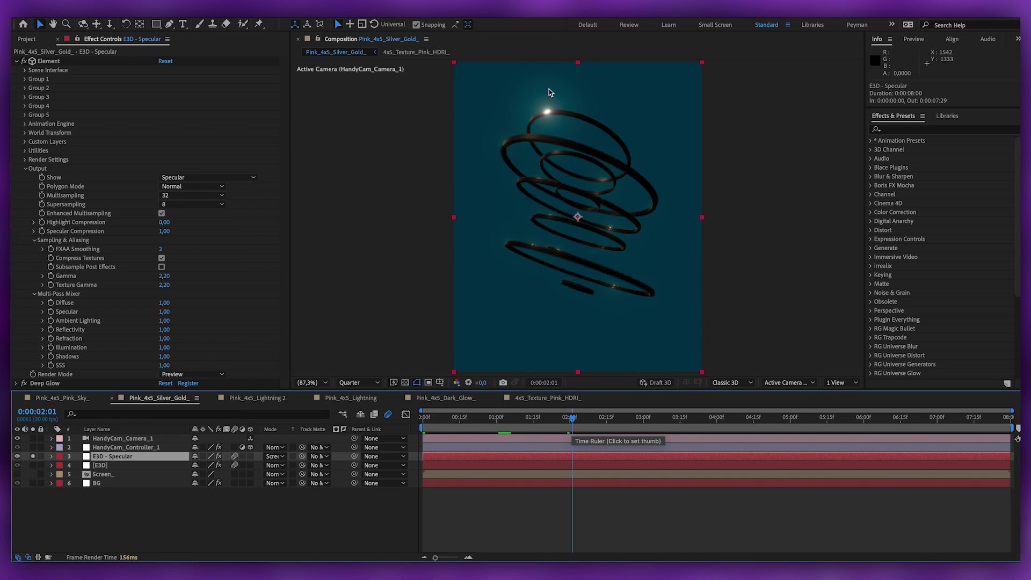
pyautogui.click(16, 63)
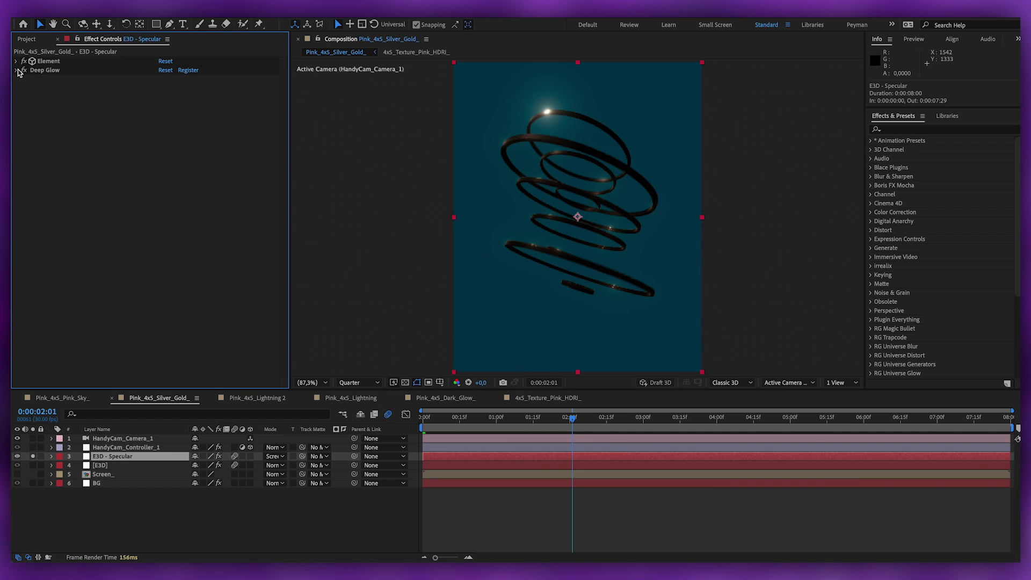
# Step: Compare the E3D - Specular layer's rings with Deep Glow disabled and re-enabled, moving to 0:00:02:21
pyautogui.click(24, 70)
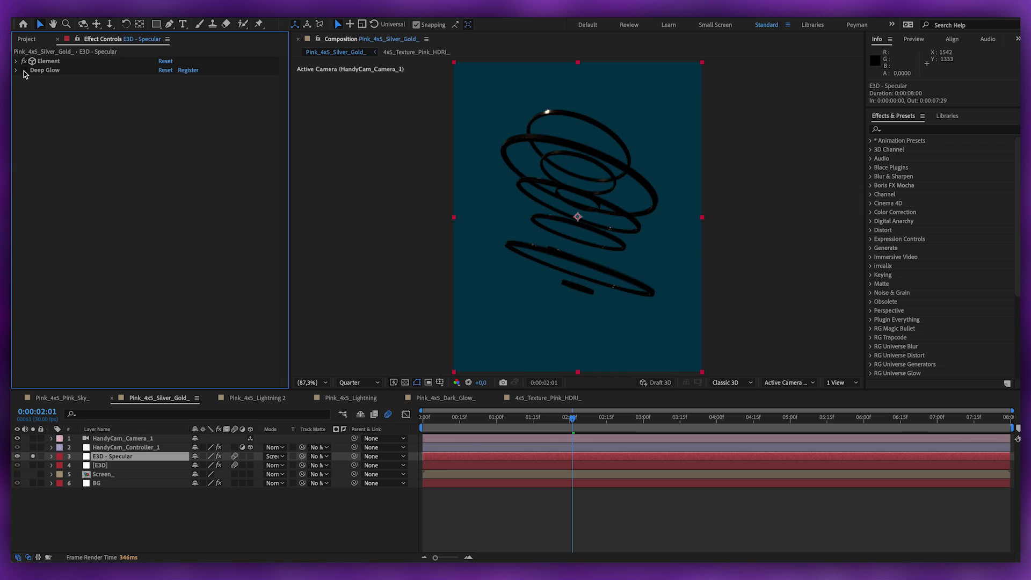
pyautogui.click(623, 418)
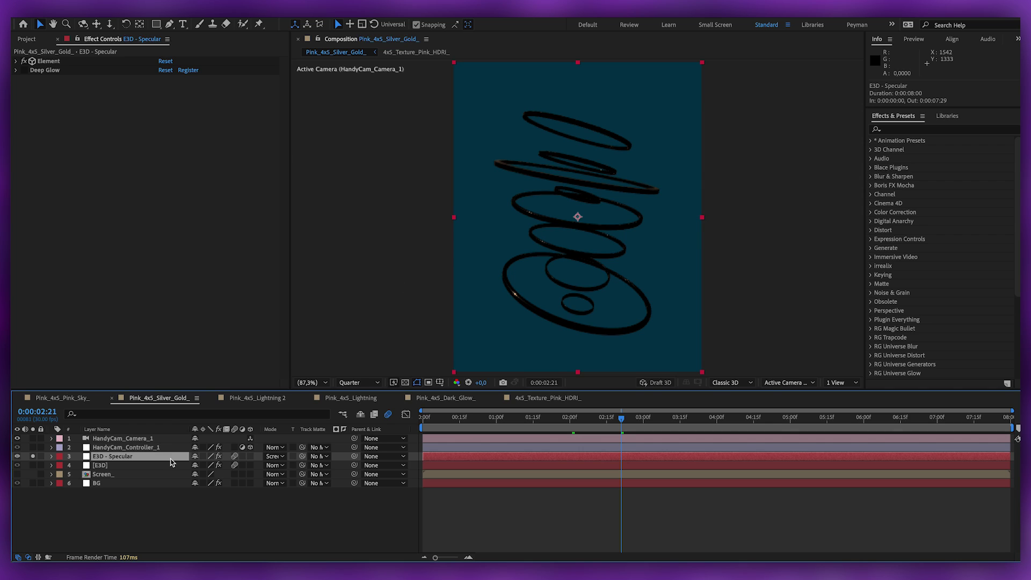
pyautogui.click(23, 70)
# Step: Examine the E3D layer's Element output settings at the composition start, including the available Show passes
pyautogui.click(142, 466)
pyautogui.press('Home')
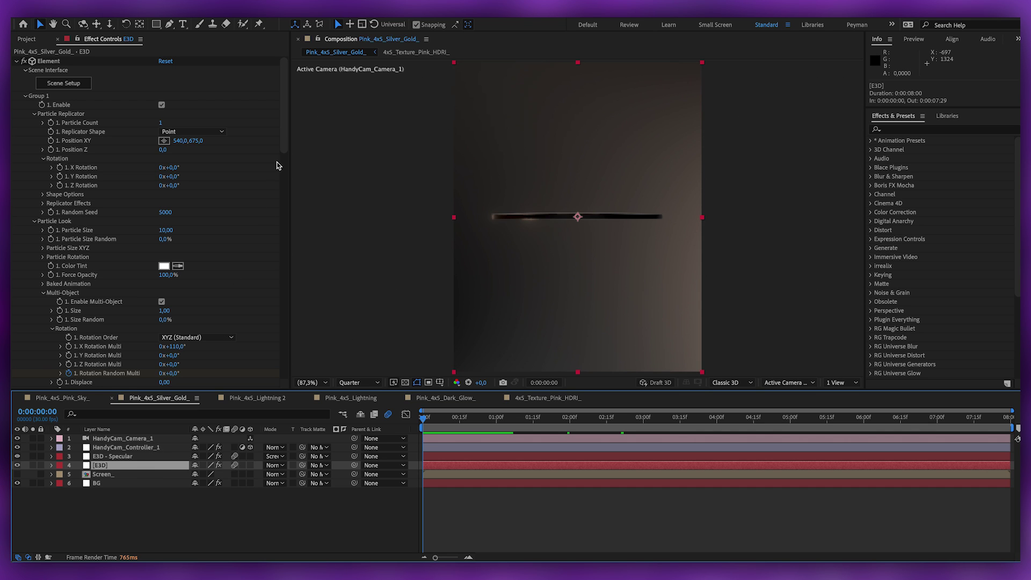
pyautogui.moveTo(282, 138); pyautogui.dragTo(270, 249)
pyautogui.scroll(-7, 258, 350)
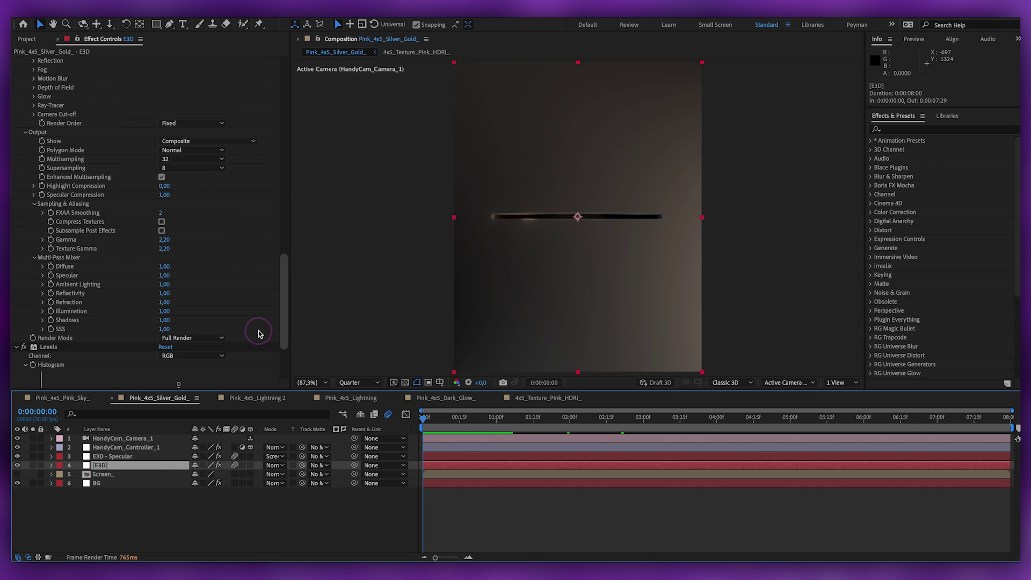
pyautogui.scroll(3, 259, 301)
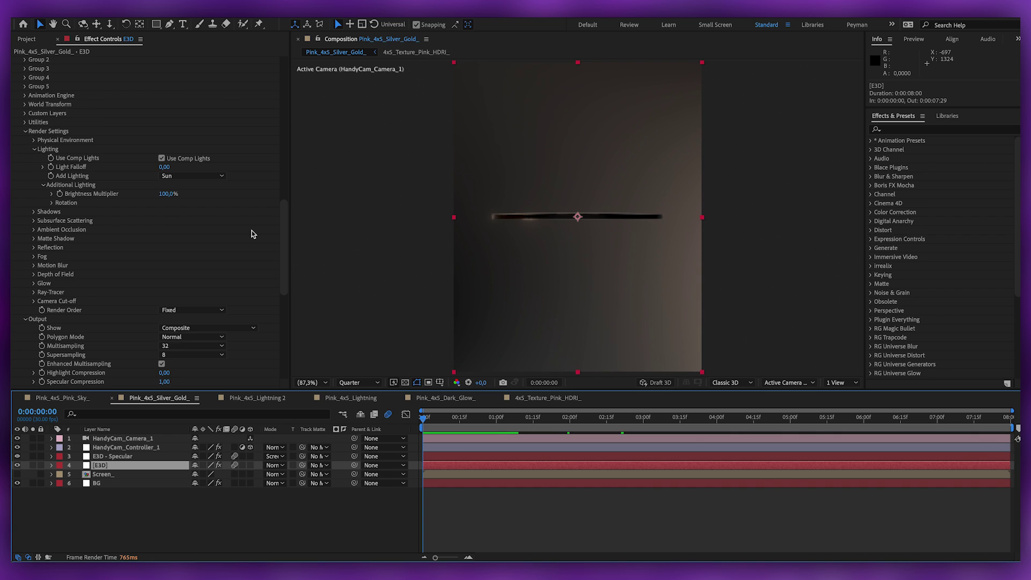
pyautogui.scroll(-10, 251, 234)
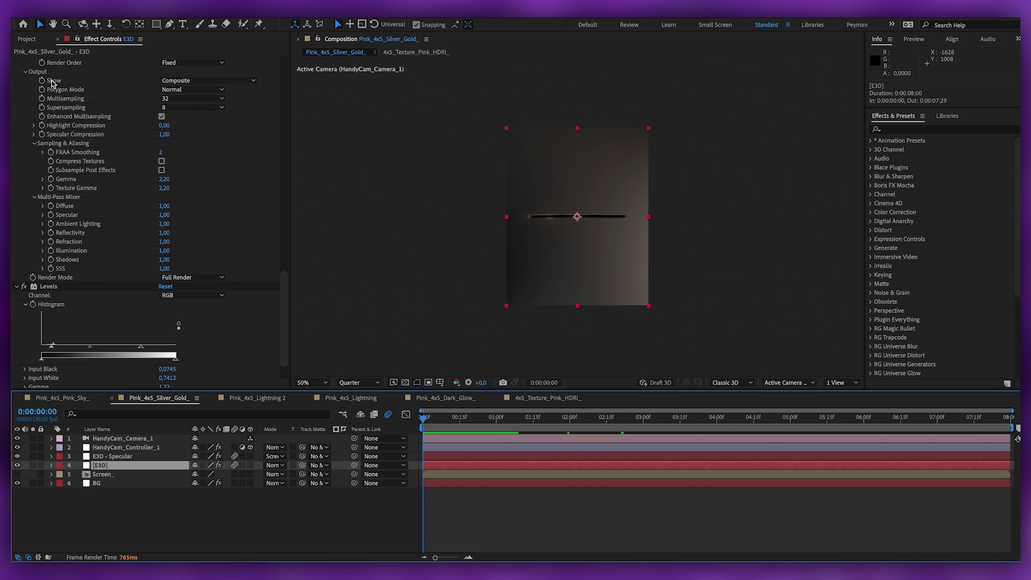
pyautogui.click(204, 86)
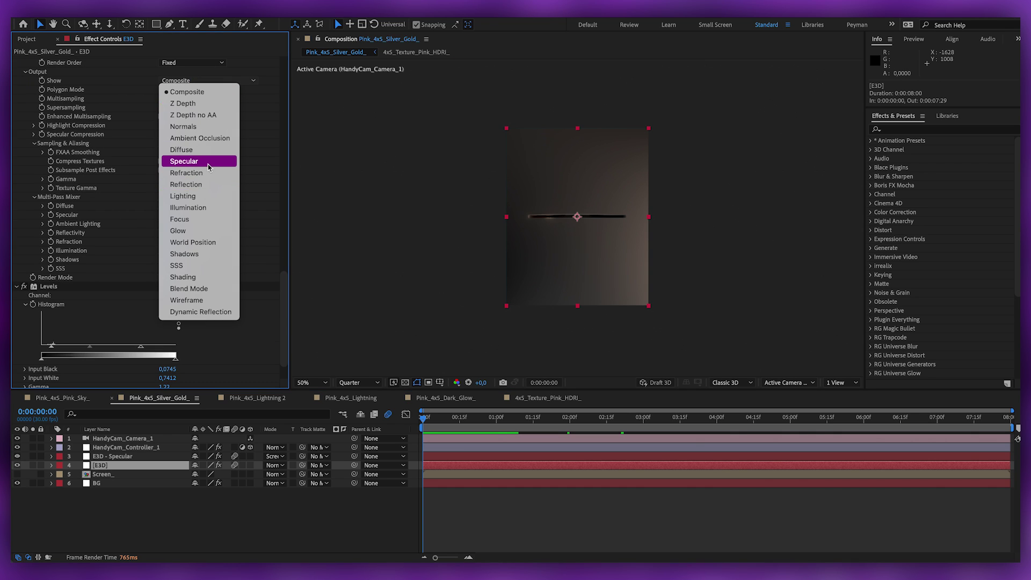
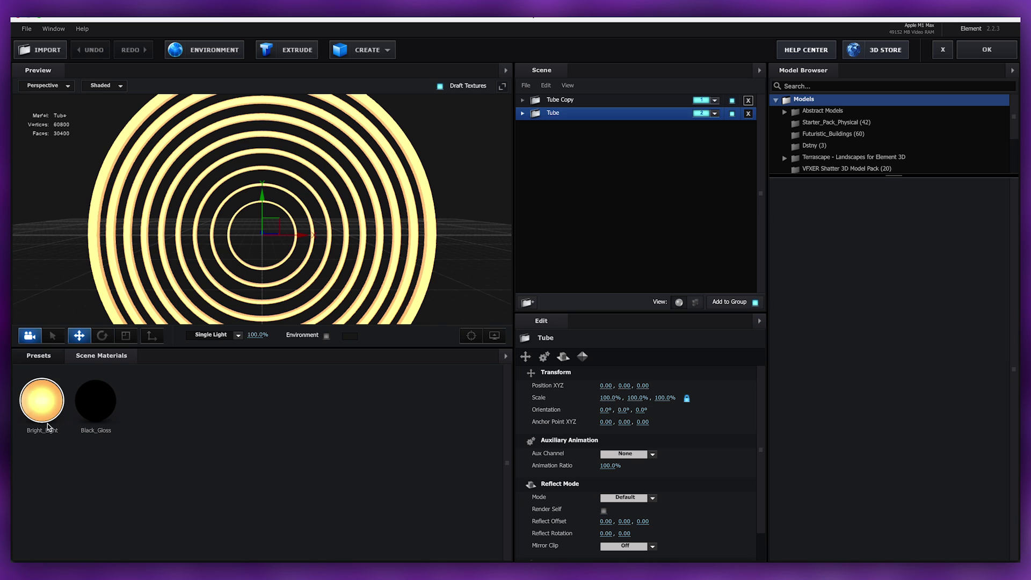
# Step: Compare the Tube and Tube Copy models' scene materials with the Physical presets Bright_Light and Black_Gloss, and accept the scene setup
pyautogui.click(38, 356)
pyautogui.click(62, 403)
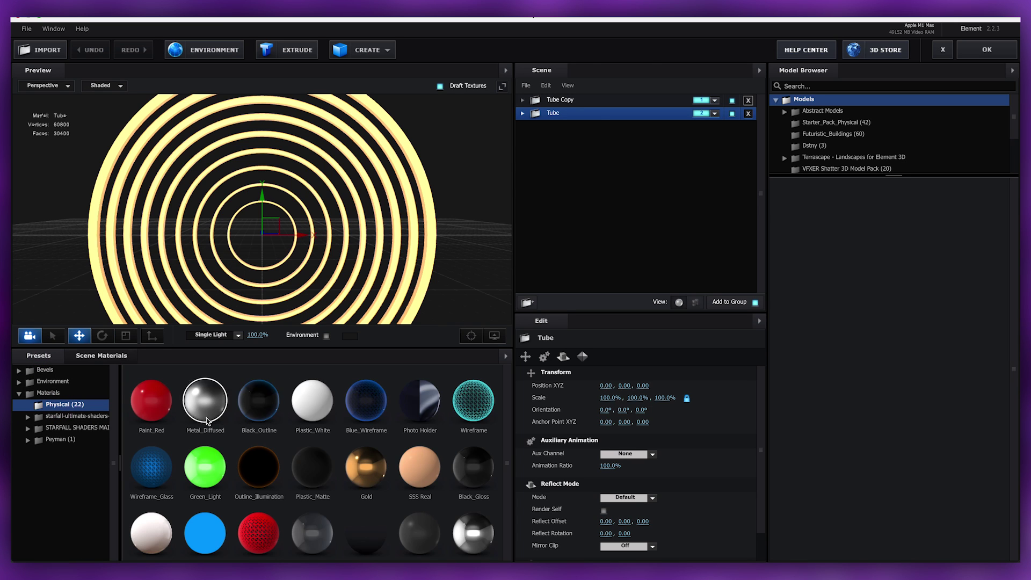
pyautogui.scroll(-3, 207, 429)
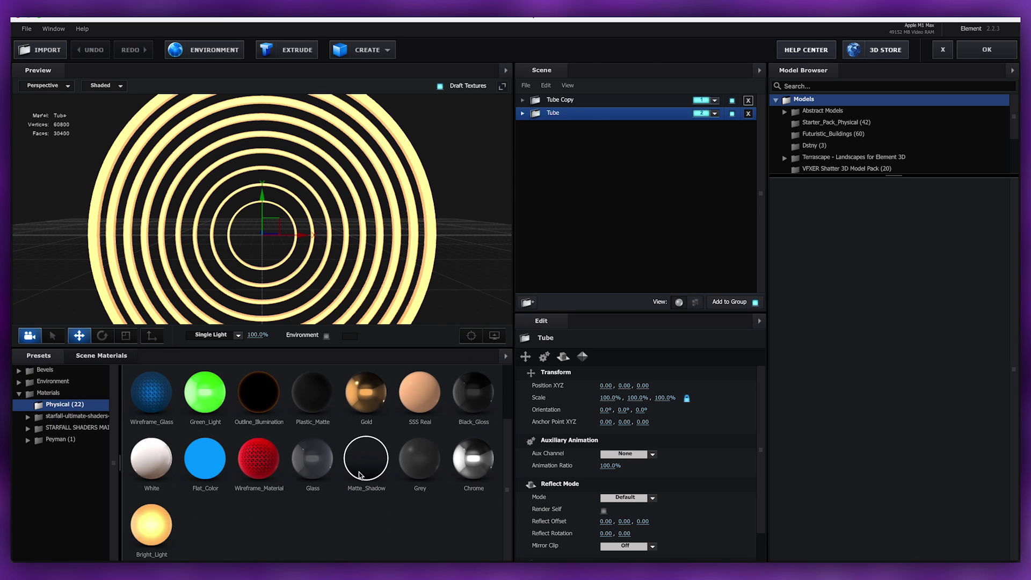
pyautogui.click(106, 357)
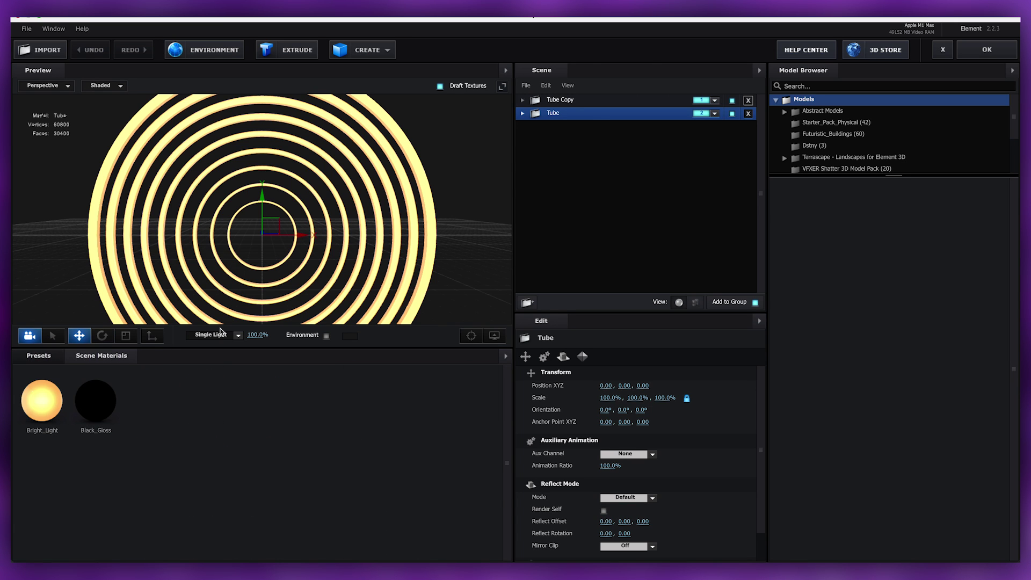
pyautogui.click(581, 103)
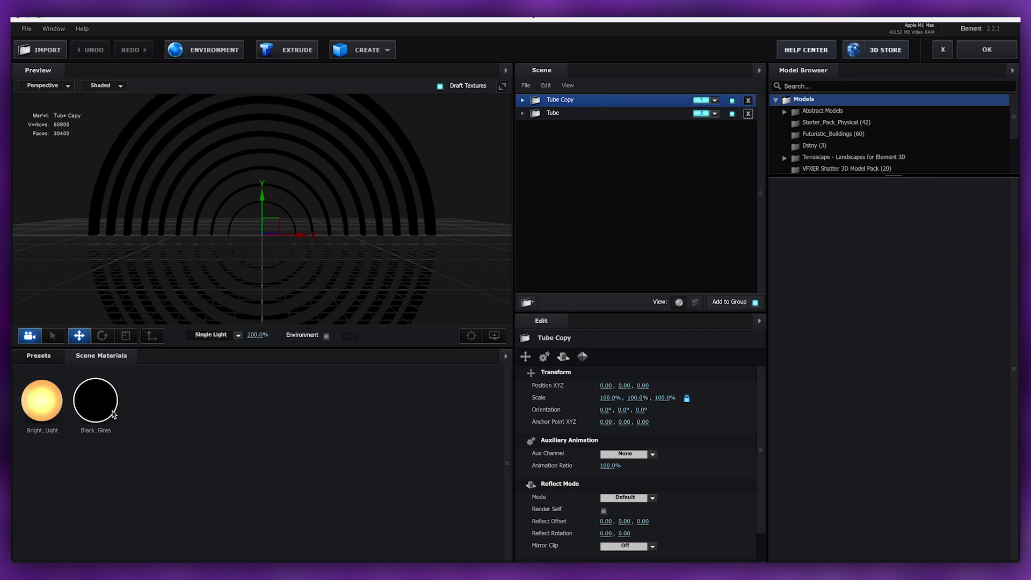
pyautogui.click(38, 357)
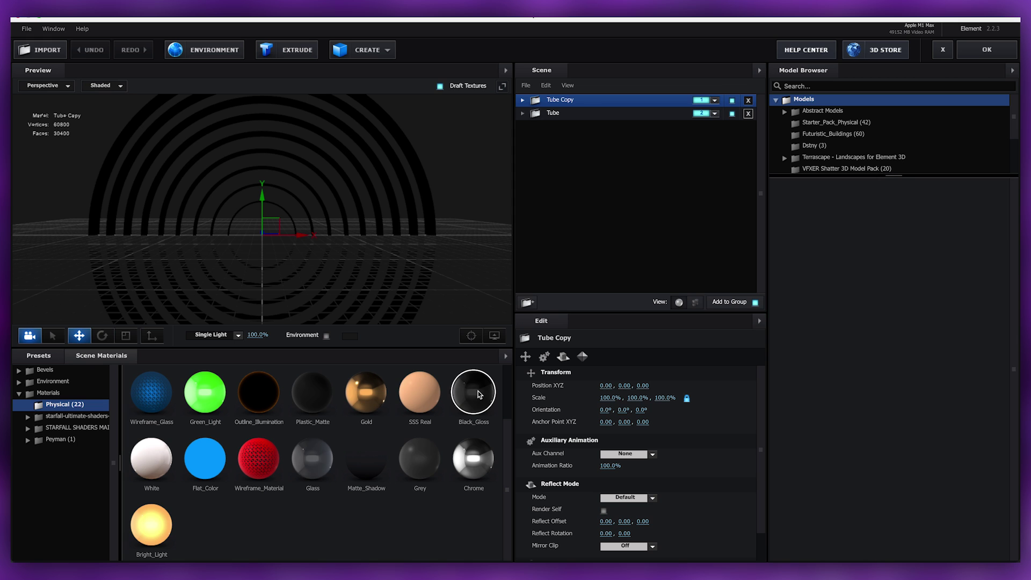
pyautogui.click(986, 52)
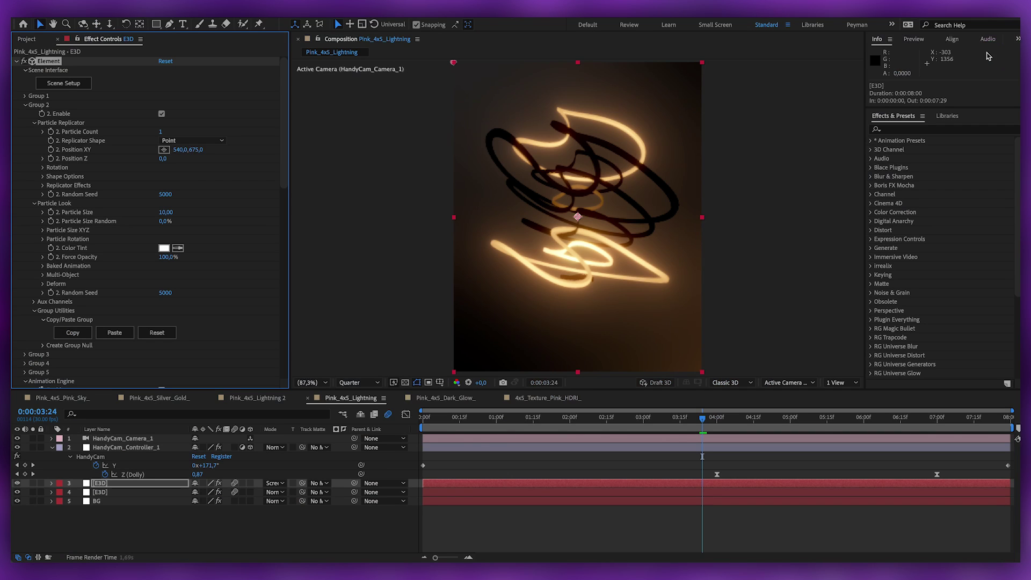
# Step: Examine the upper E3D layer's Animation Engine settings down to Seed, and play the rendered Lightning clip partway before closing it
pyautogui.moveTo(283, 161); pyautogui.dragTo(293, 263)
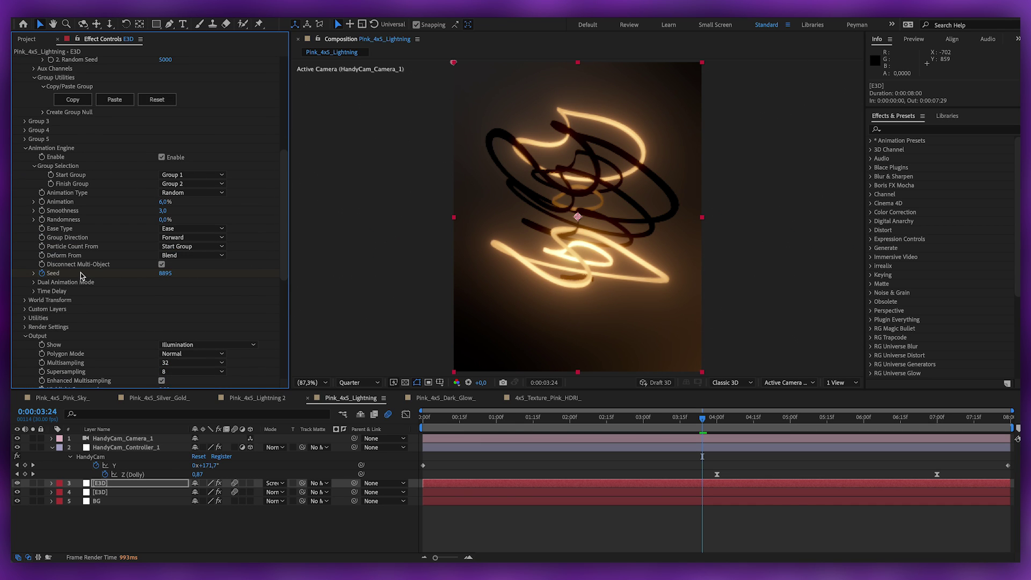
pyautogui.moveTo(172, 271); pyautogui.dragTo(186, 271)
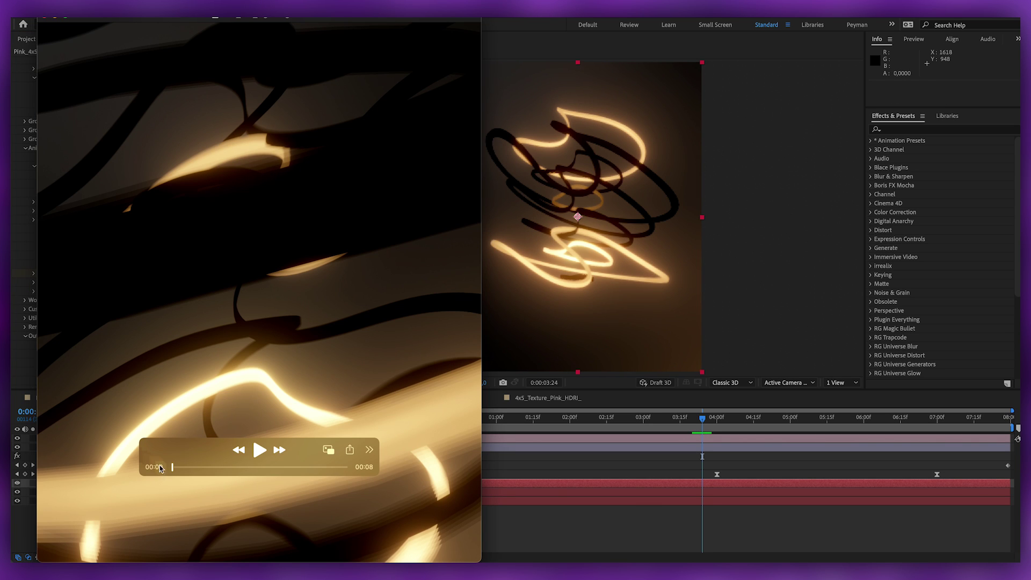
pyautogui.moveTo(174, 471); pyautogui.dragTo(215, 467)
pyautogui.click(260, 450)
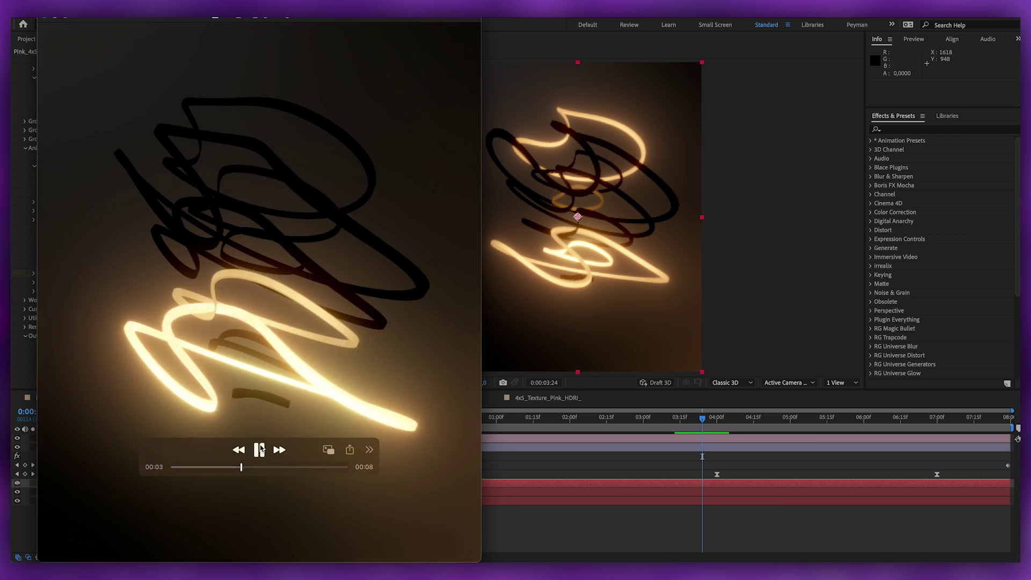
pyautogui.press('super+w')
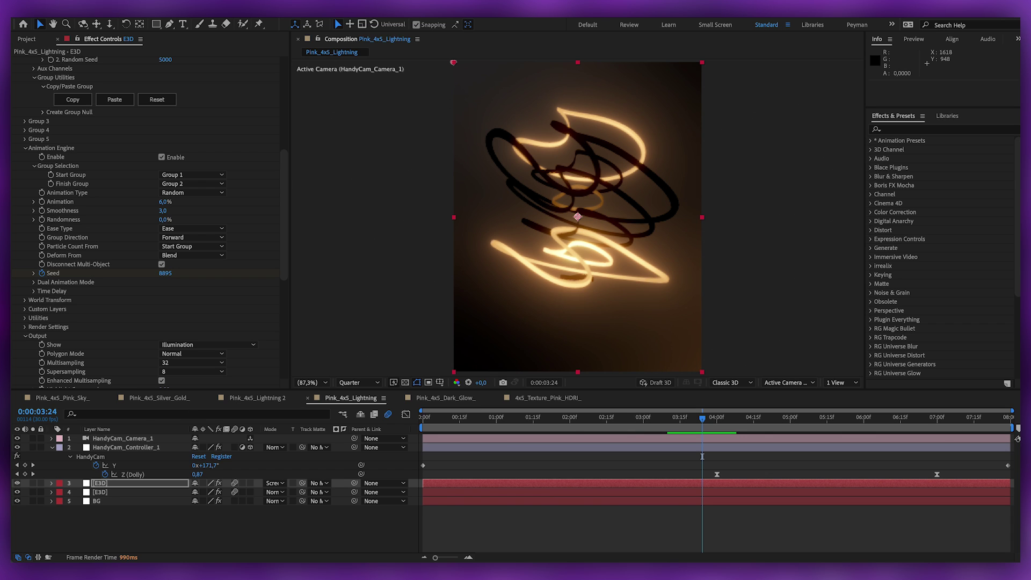
# Step: Open the Pink_4x5_Dark_Glow_ composition and examine the E3D layer's Taper, Noise and Twist deform settings and its Animation Engine
pyautogui.click(457, 398)
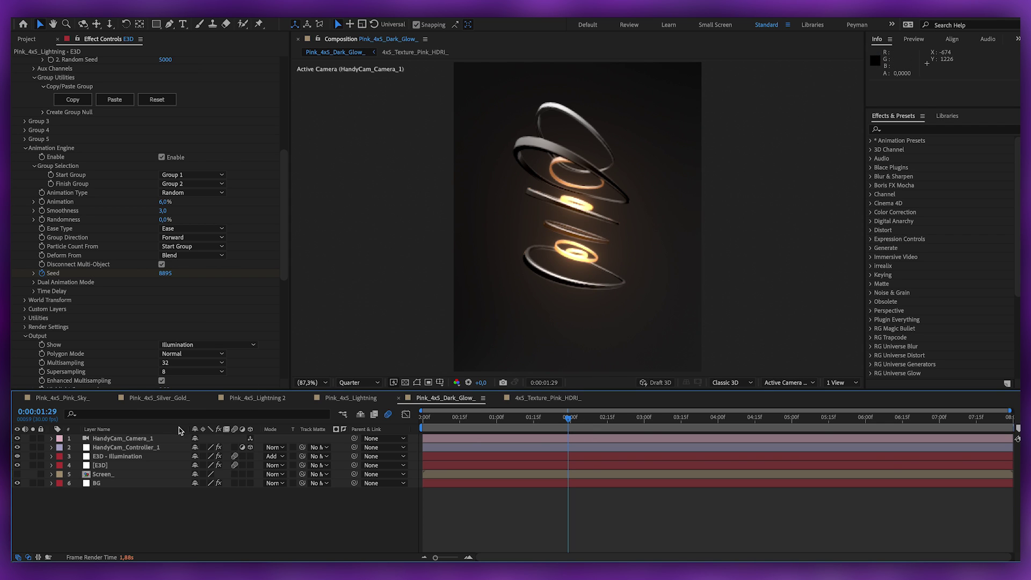
pyautogui.click(106, 465)
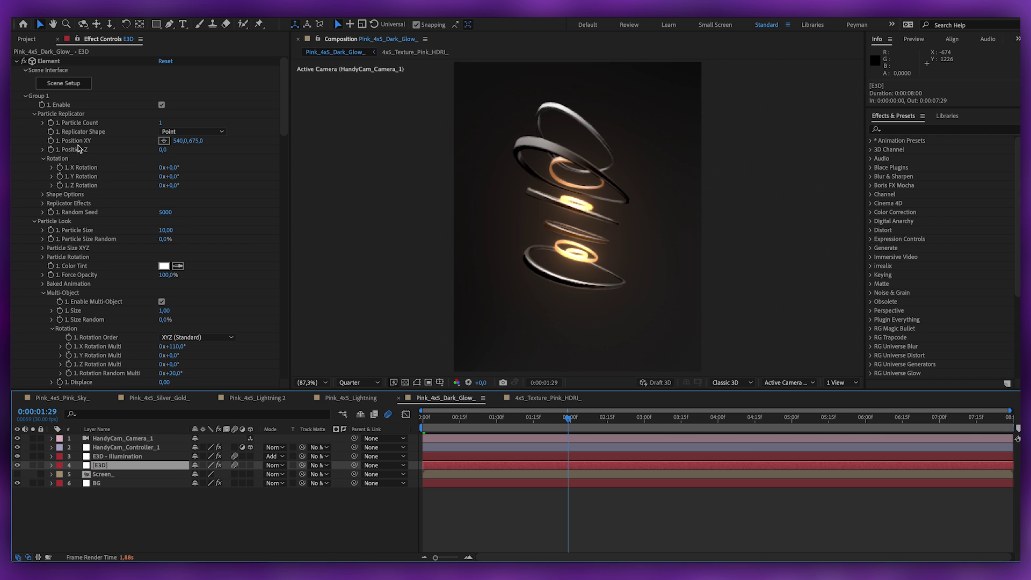
pyautogui.scroll(-5, 116, 288)
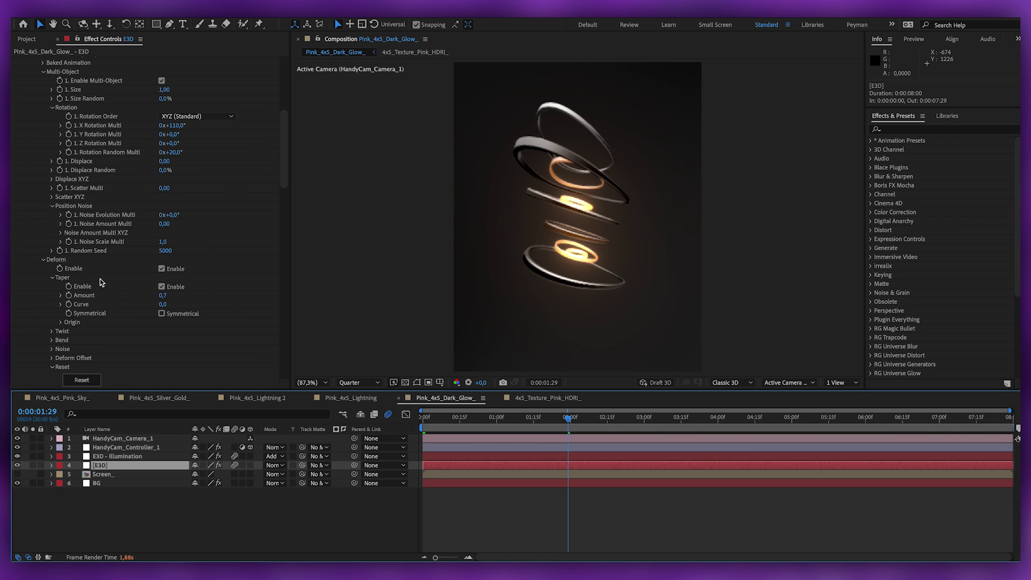
pyautogui.click(67, 280)
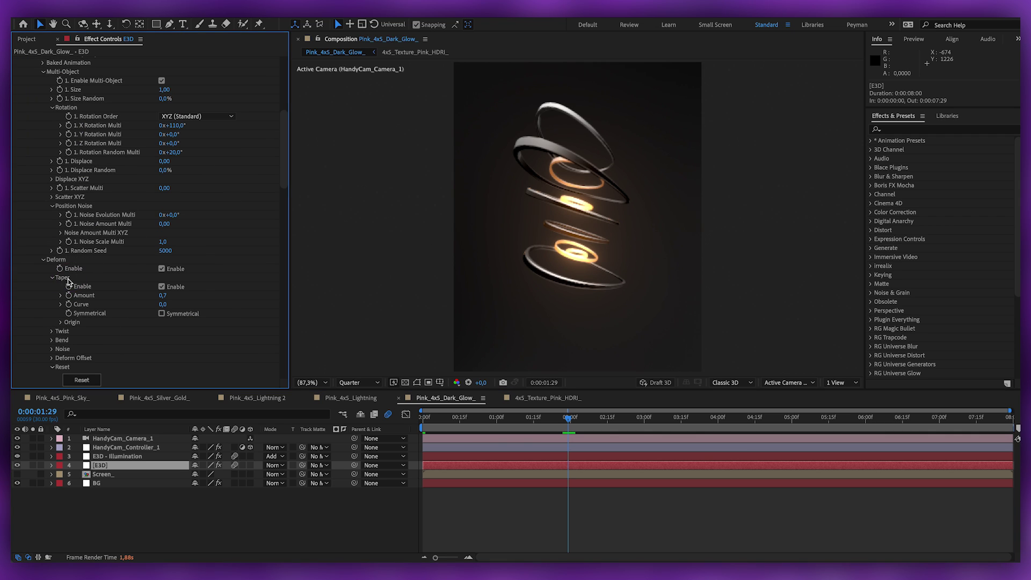
pyautogui.click(51, 349)
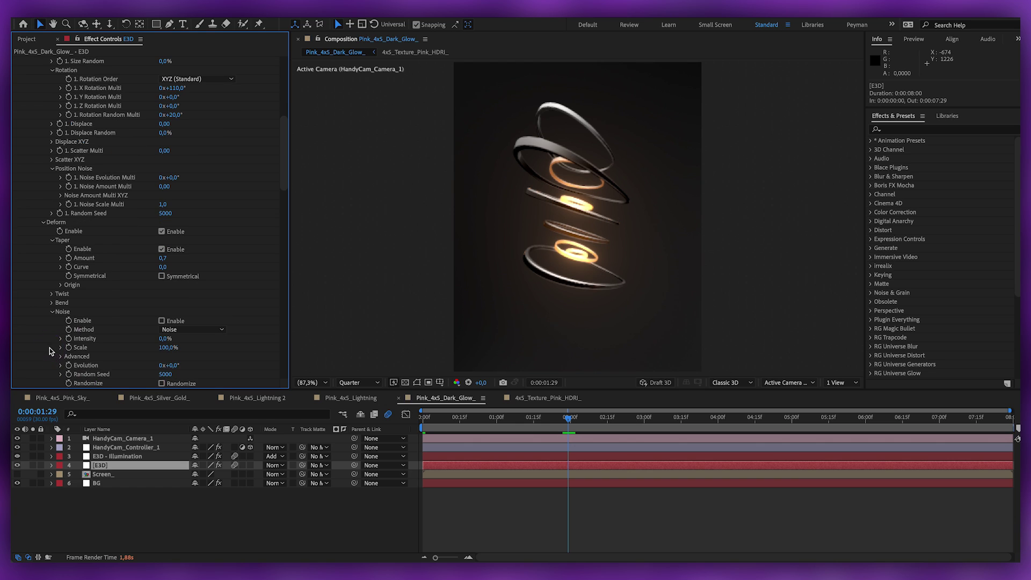
pyautogui.click(52, 313)
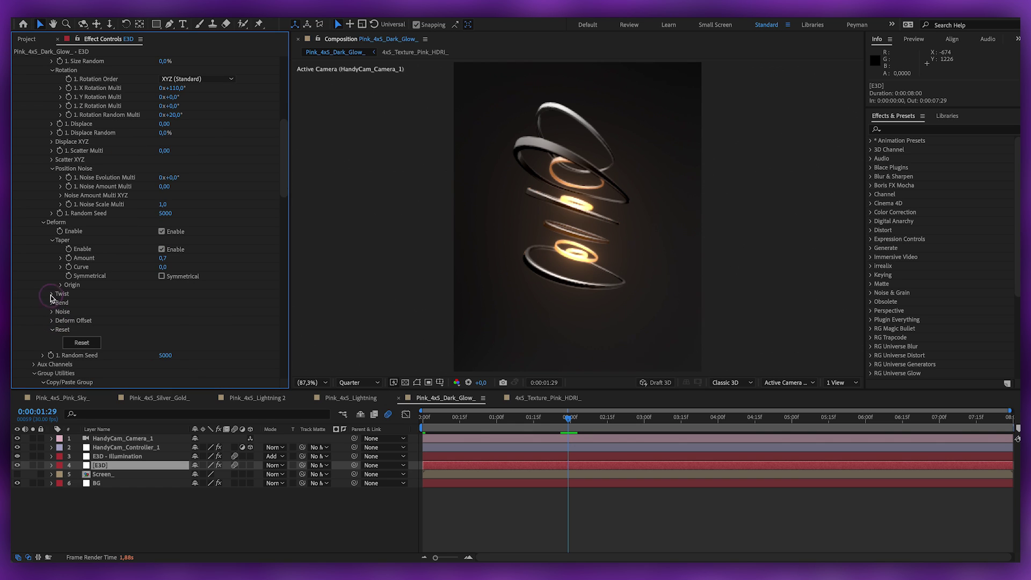
pyautogui.click(51, 294)
pyautogui.click(52, 294)
pyautogui.scroll(-8, 222, 319)
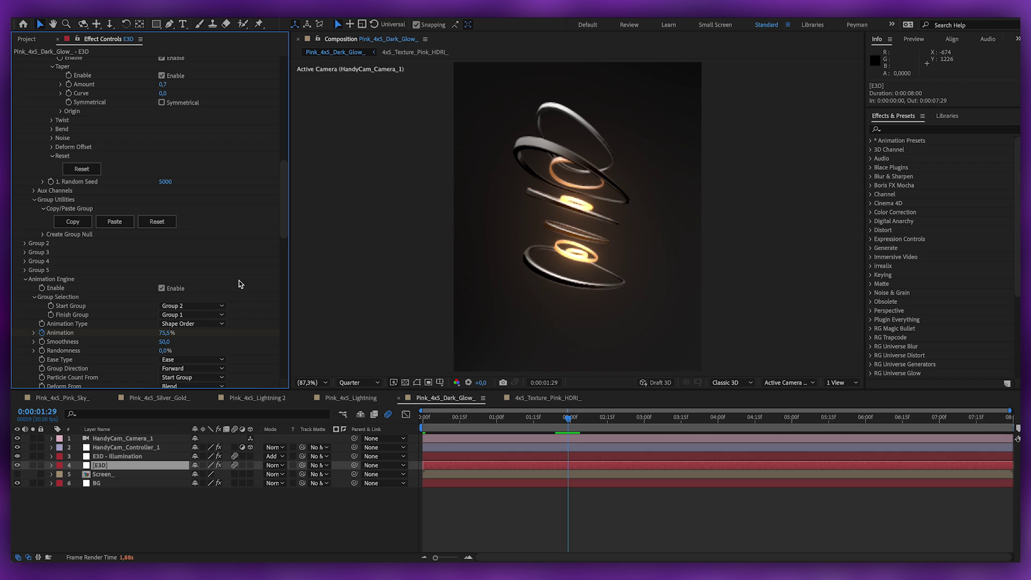
pyautogui.scroll(-1, 235, 332)
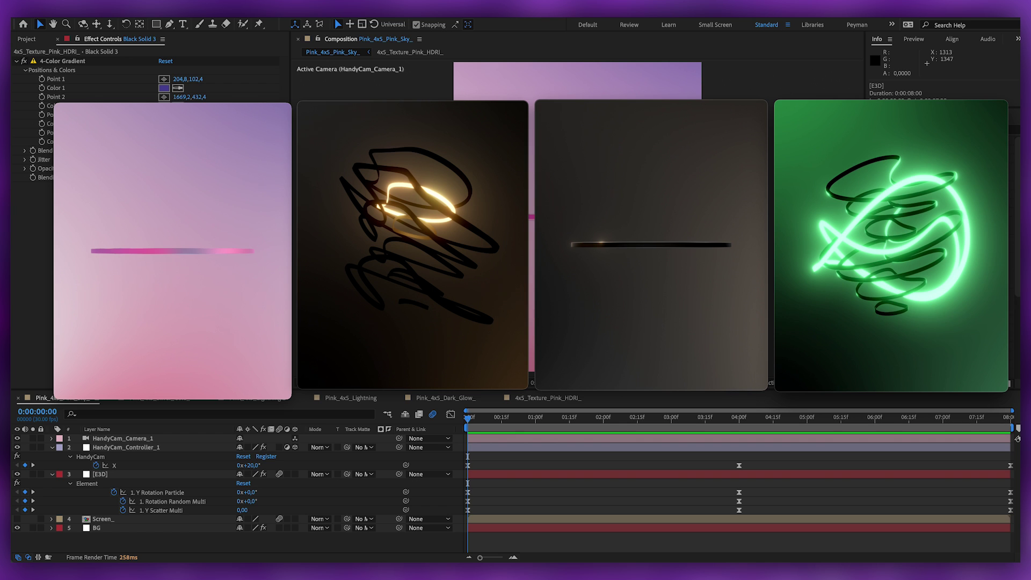
# Step: Play the four rendered clips one after another: green Lightning 2, Silver_Gold, orange Lightning and Pink_Sky
pyautogui.moveTo(892, 348)
pyautogui.click(891, 324)
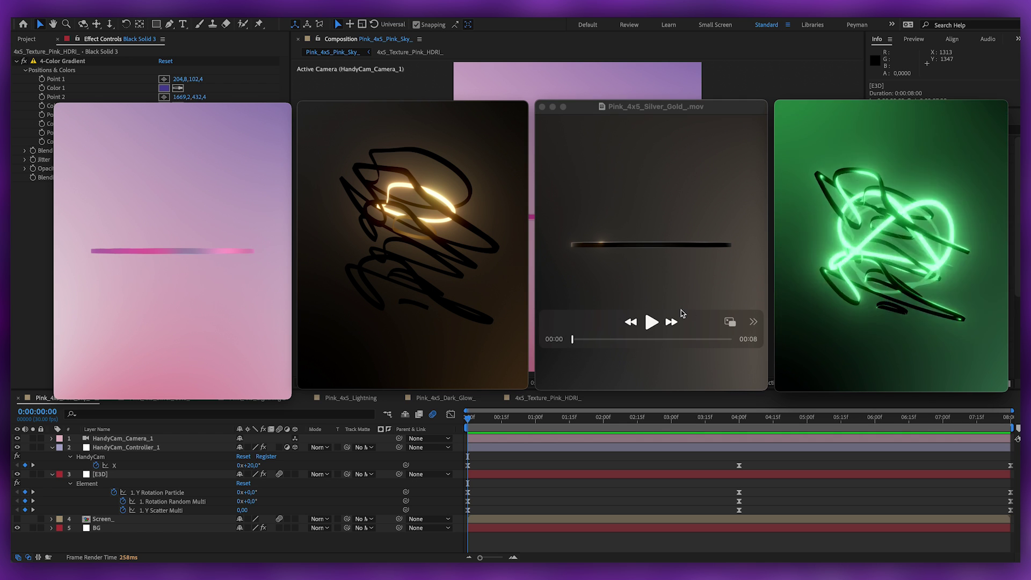
pyautogui.click(651, 321)
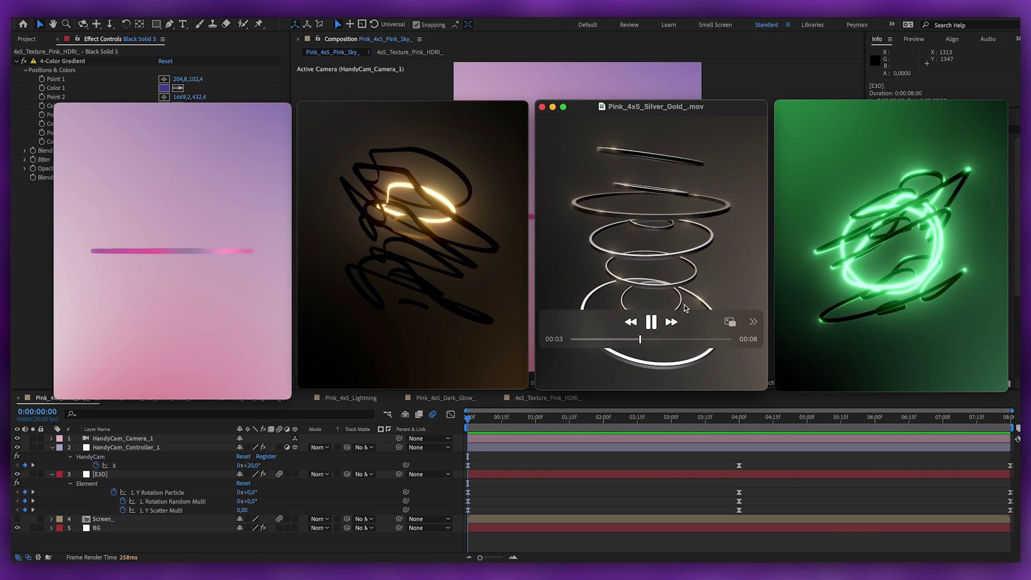
pyautogui.click(412, 321)
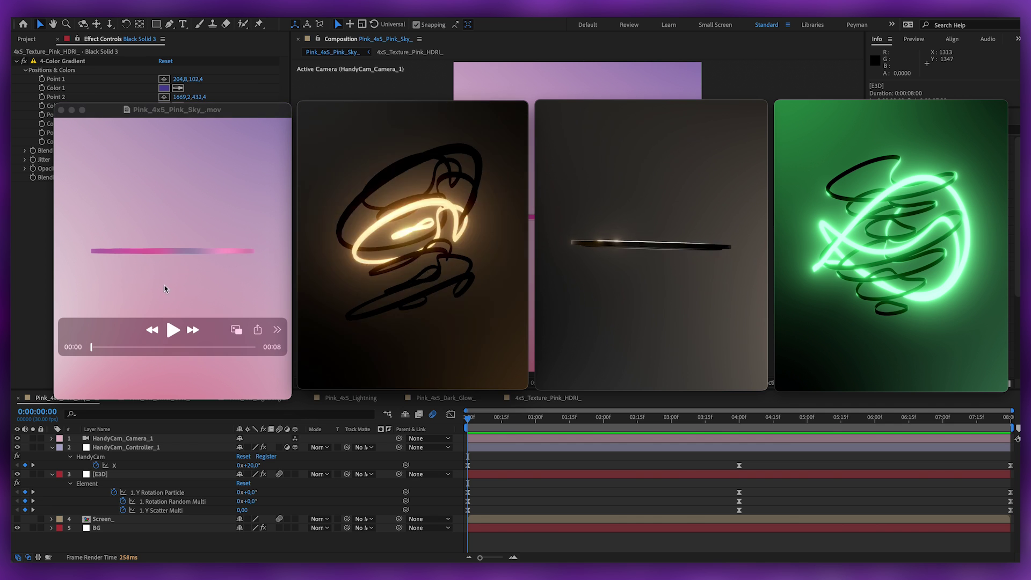
pyautogui.click(172, 330)
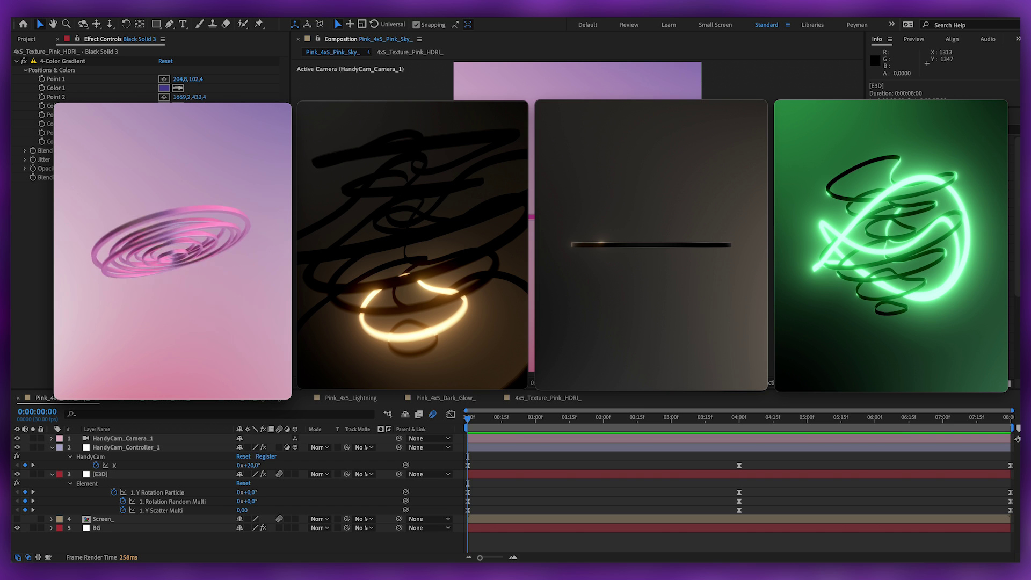
# Step: Scrub through the orange Lightning, Silver_Gold and Lightning 2 clips to compare their animations
pyautogui.moveTo(356, 253)
pyautogui.moveTo(379, 347); pyautogui.dragTo(458, 338)
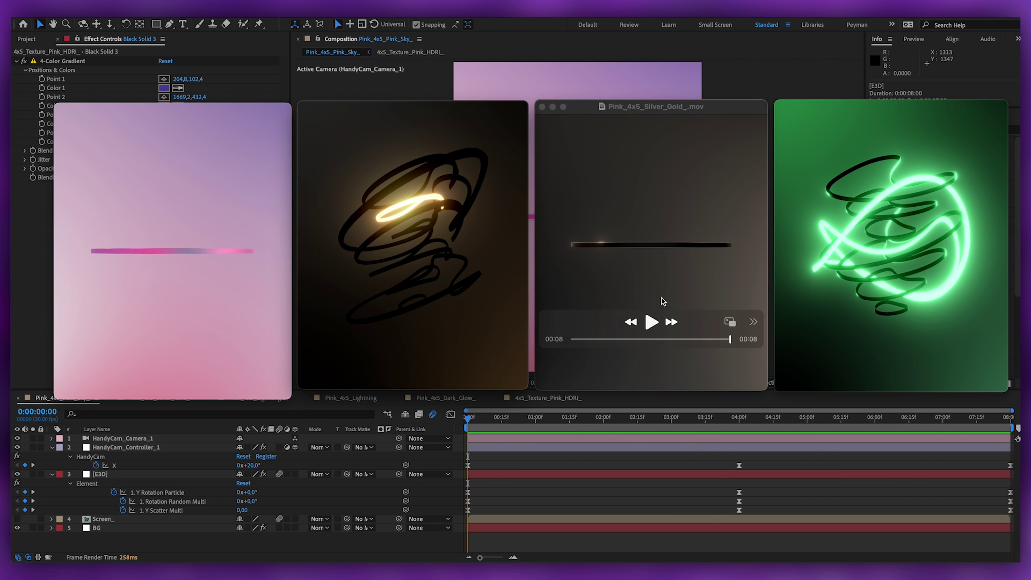
pyautogui.moveTo(651, 339)
pyautogui.mouseDown()
pyautogui.moveTo(595, 340)
pyautogui.moveTo(664, 341)
pyautogui.mouseUp()
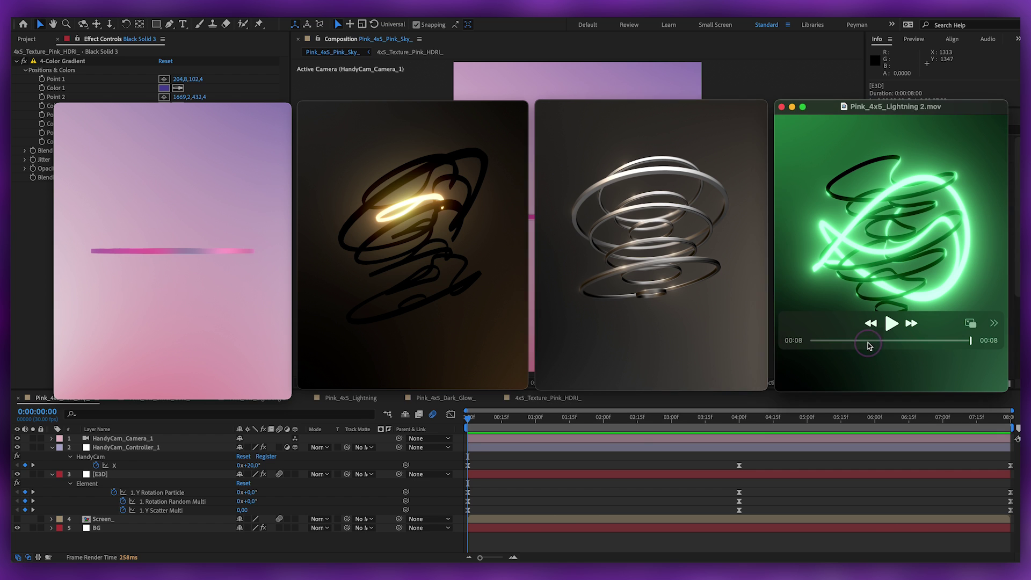
pyautogui.click(866, 344)
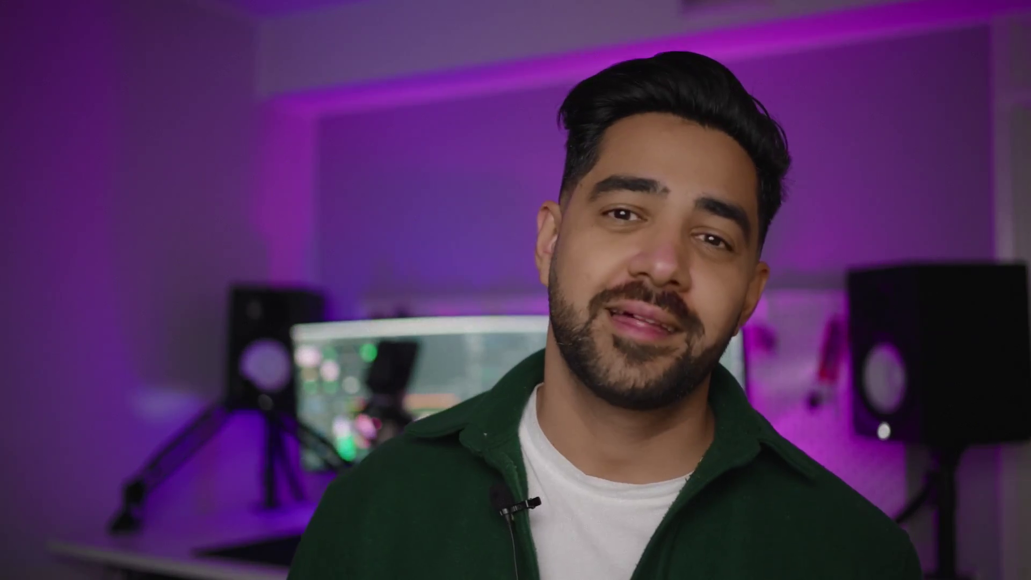